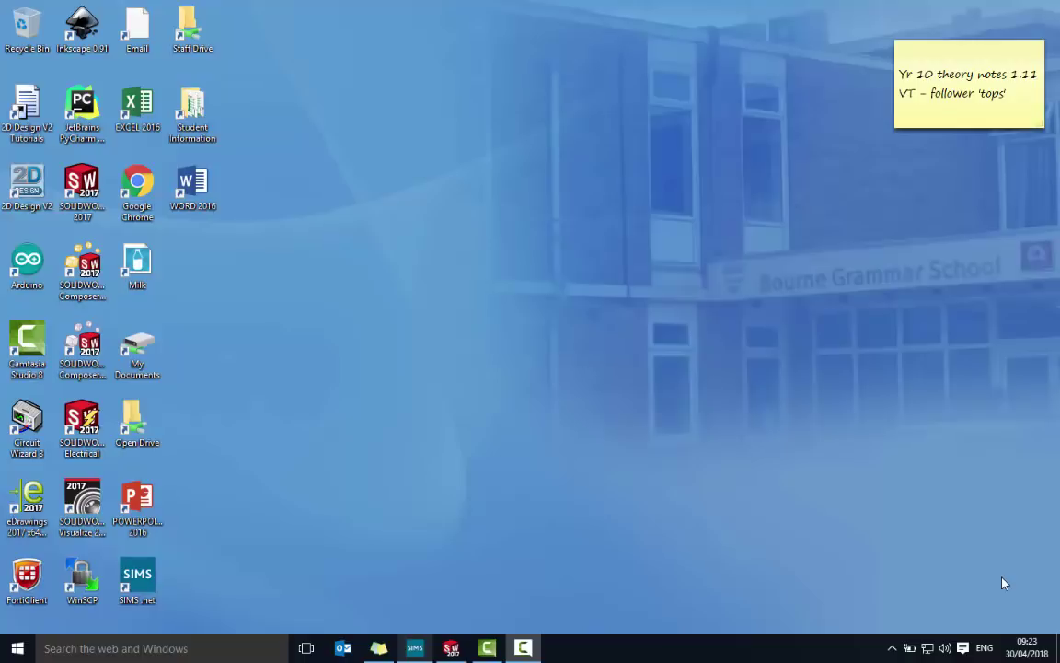
Create a new part document and start a sketch on its Top Plane
{"action": "left_click", "coordinate": [450, 650]}
{"action": "mouse_move", "coordinate": [91, 22]}
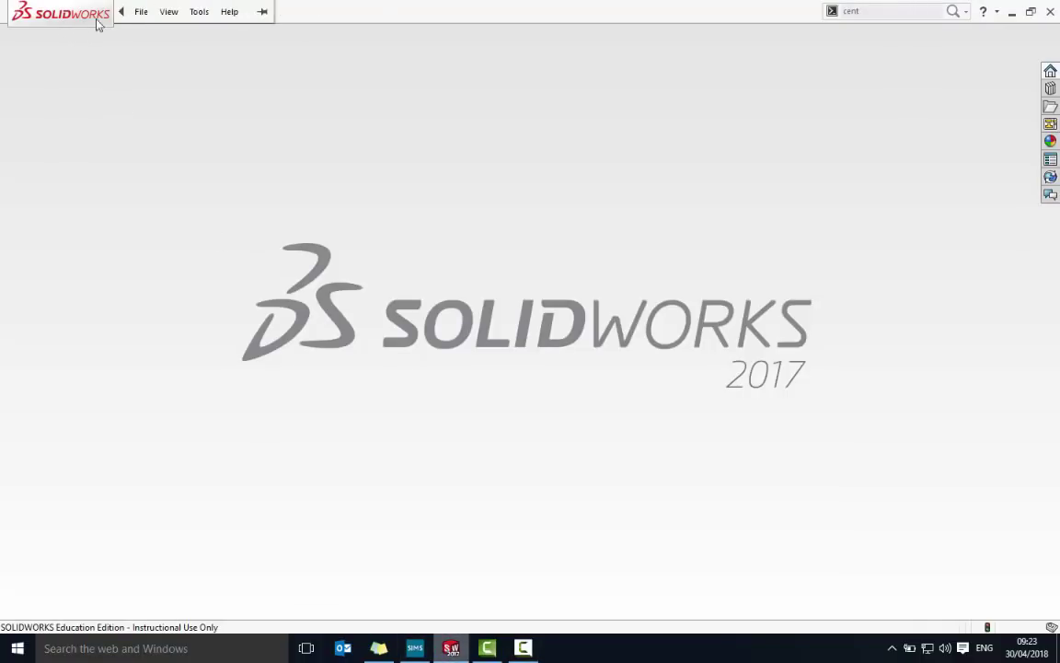
{"action": "left_click", "coordinate": [141, 11]}
{"action": "left_click", "coordinate": [162, 35]}
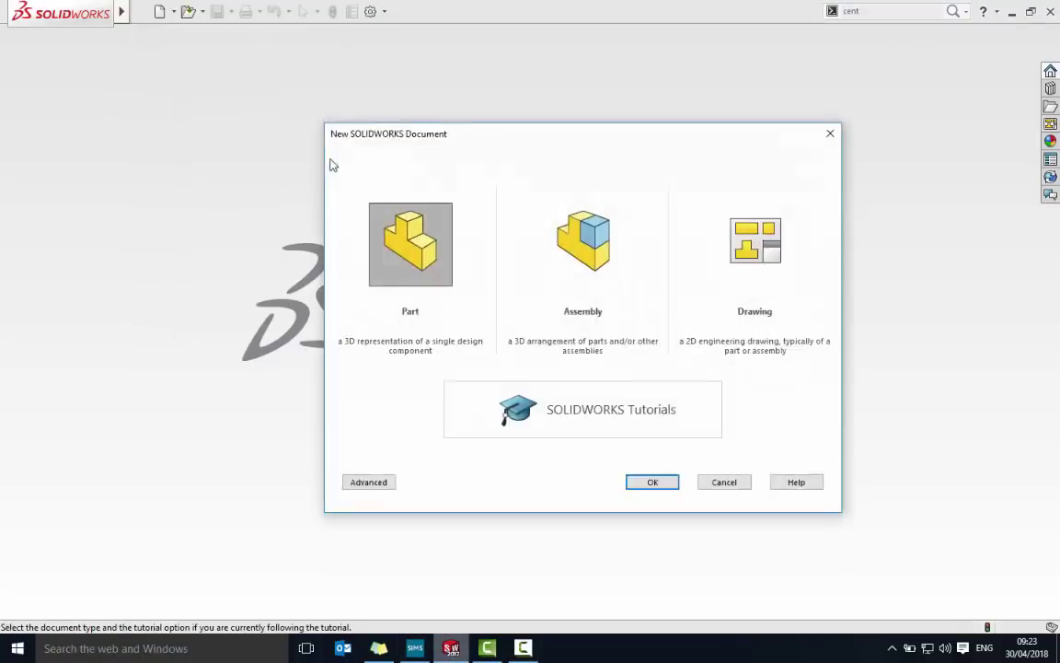
{"action": "left_click", "coordinate": [652, 482]}
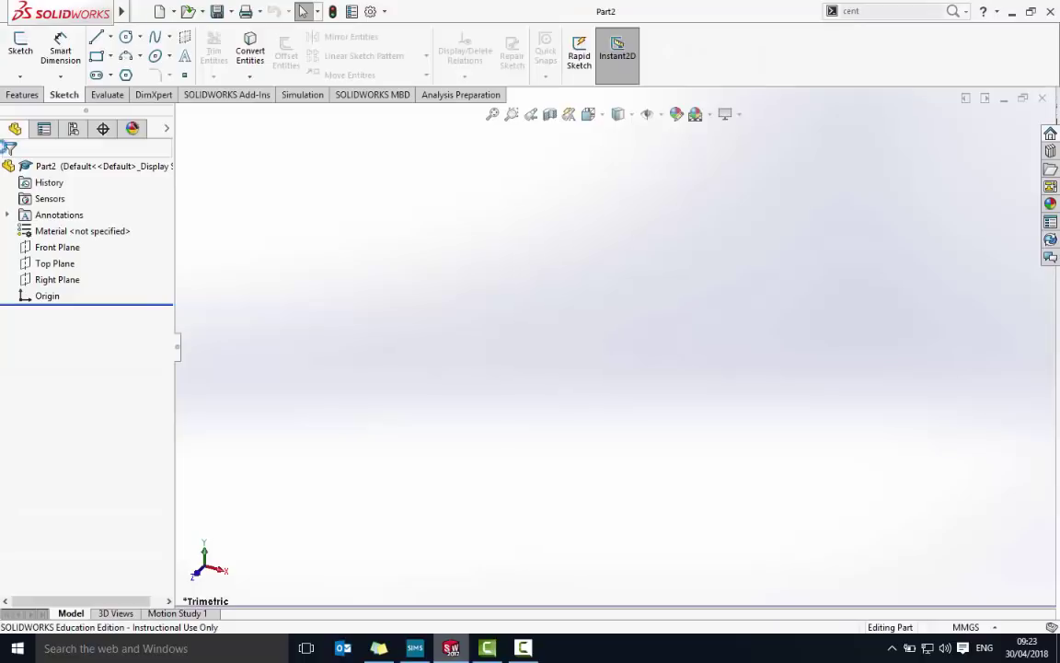
{"action": "left_click", "coordinate": [20, 47]}
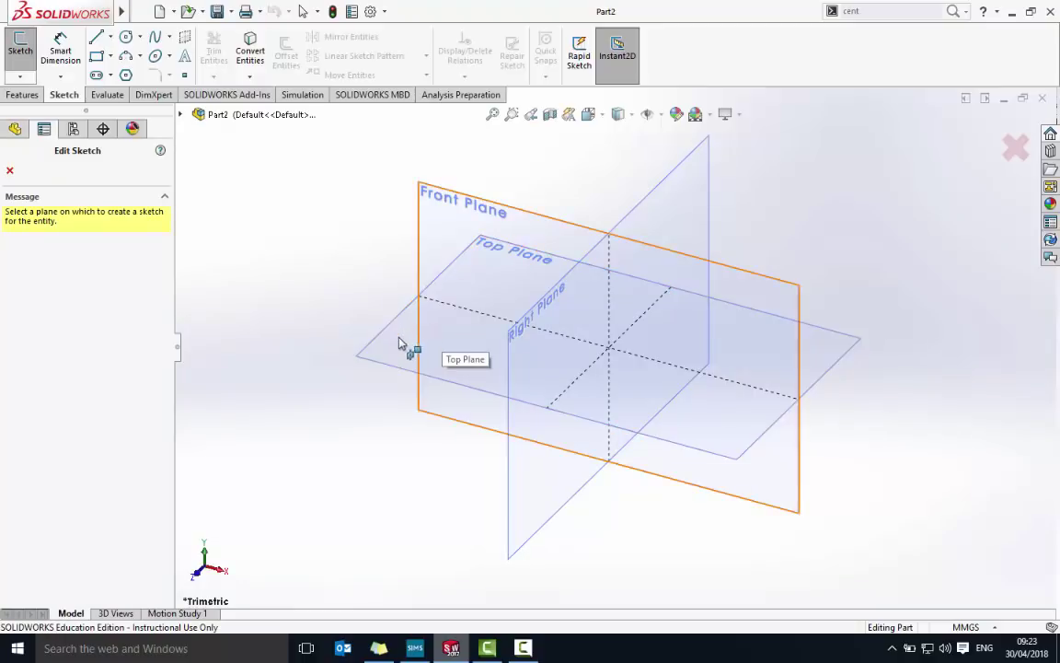
{"action": "left_click", "coordinate": [401, 344]}
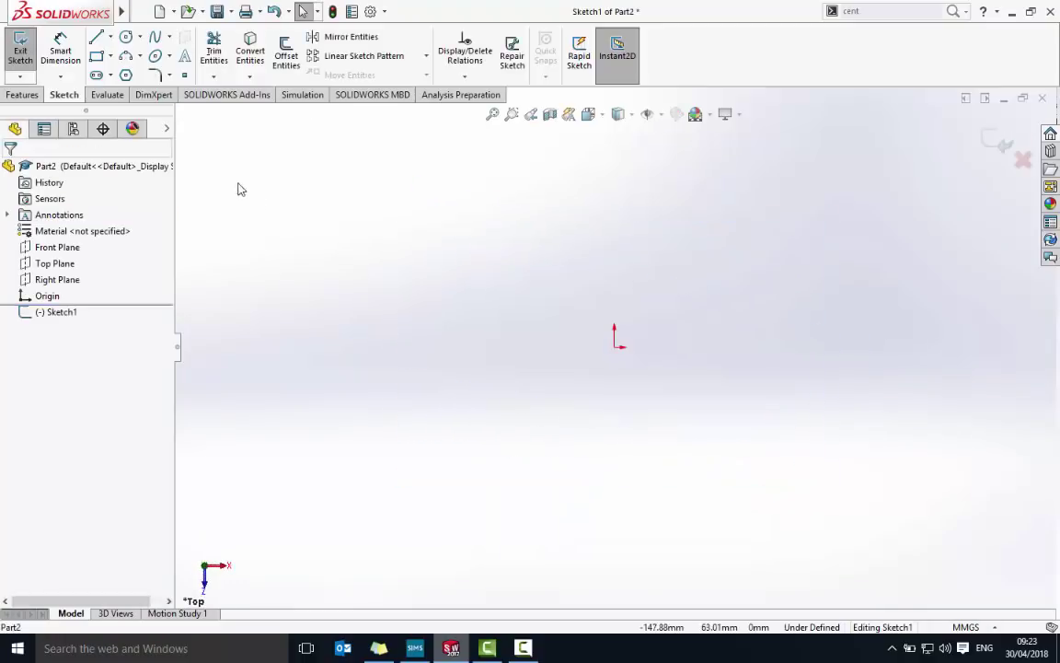
Draw a horizontal centerline from left of the origin to right of it
{"action": "left_click", "coordinate": [111, 39]}
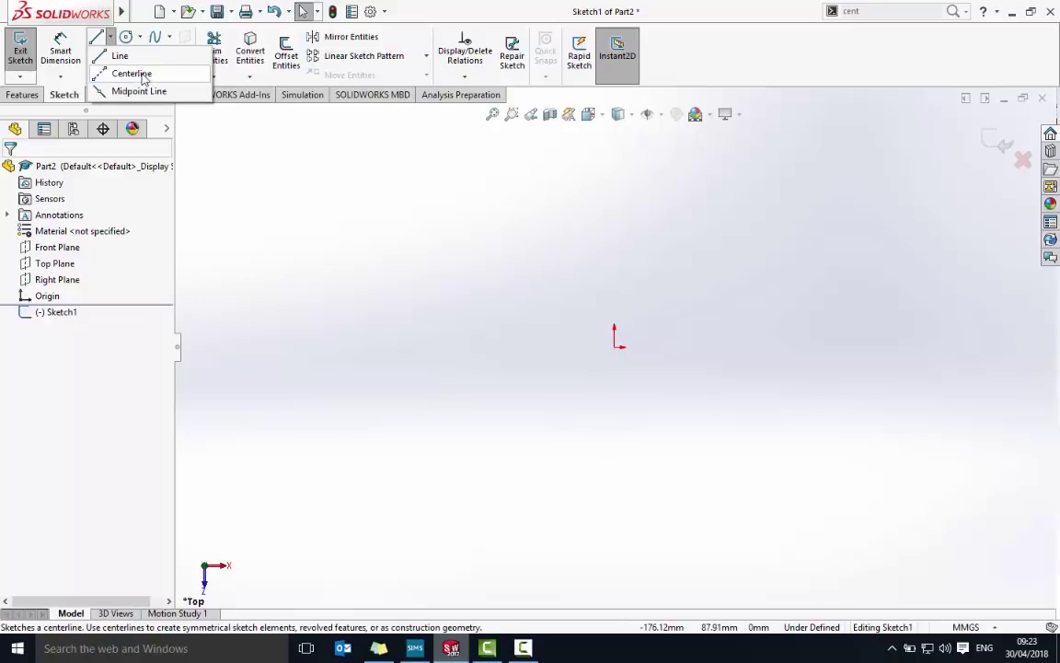
{"action": "left_click", "coordinate": [131, 74]}
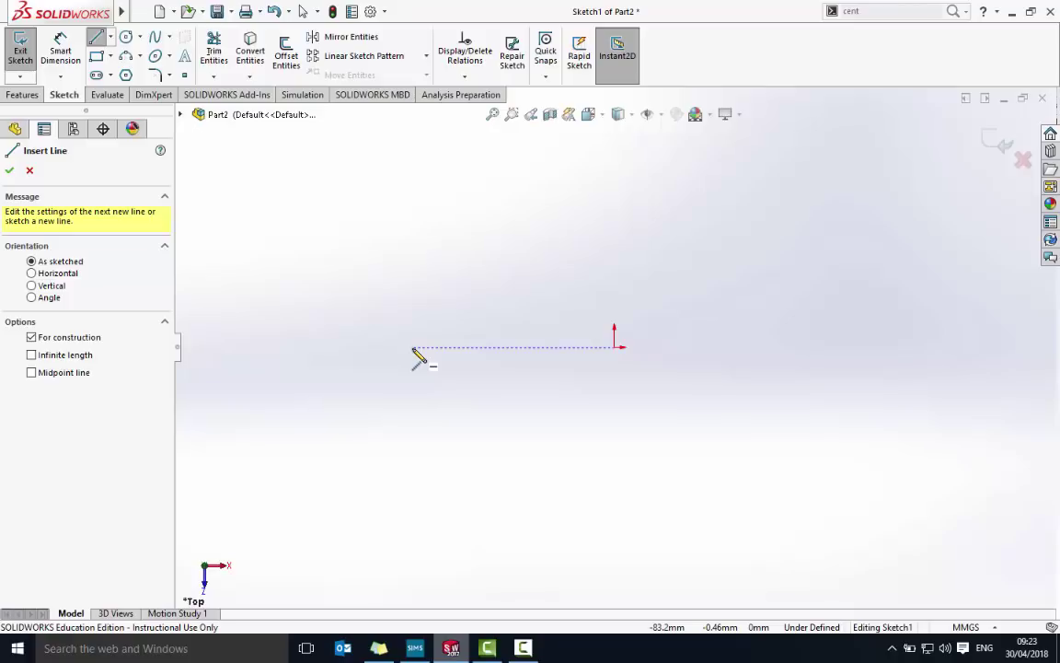
{"action": "left_click", "coordinate": [413, 348]}
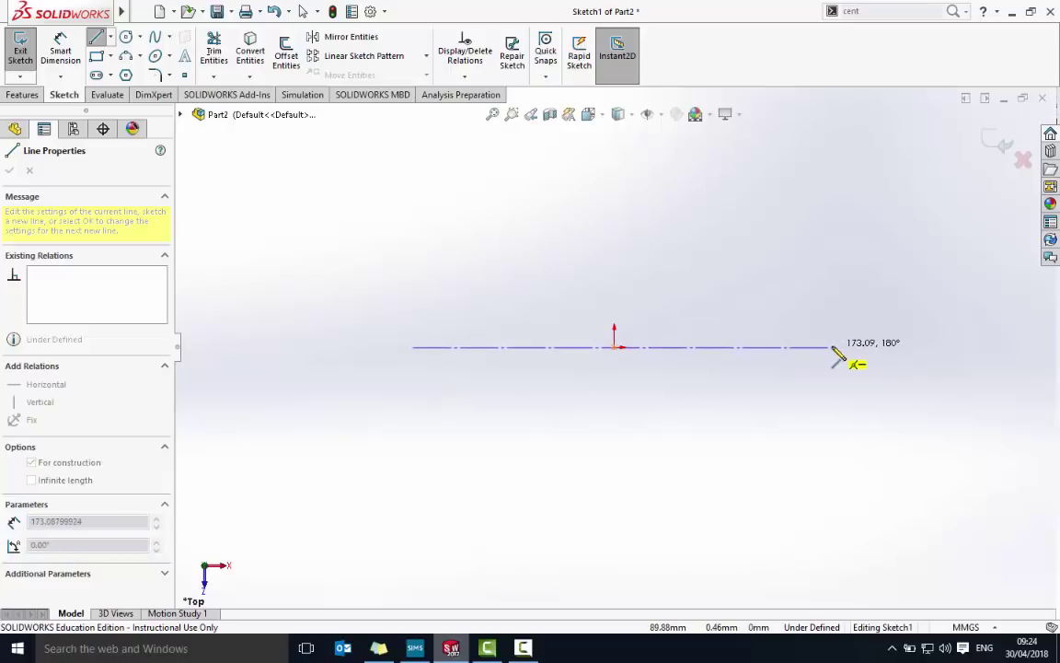
{"action": "left_click", "coordinate": [832, 348]}
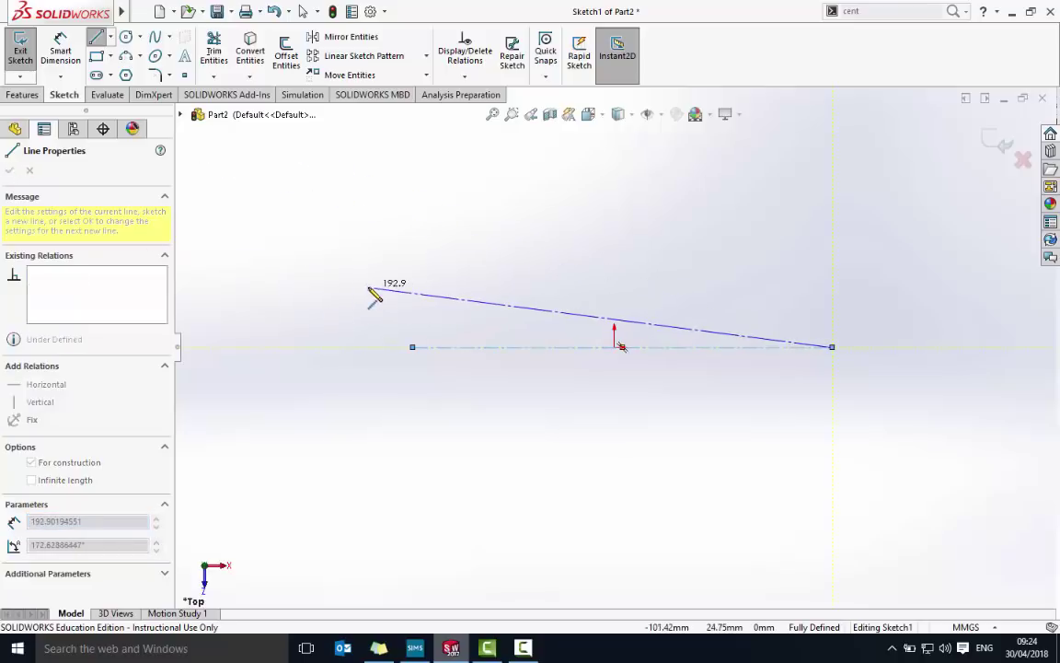
{"action": "key", "text": "Escape"}
{"action": "key", "text": "Escape"}
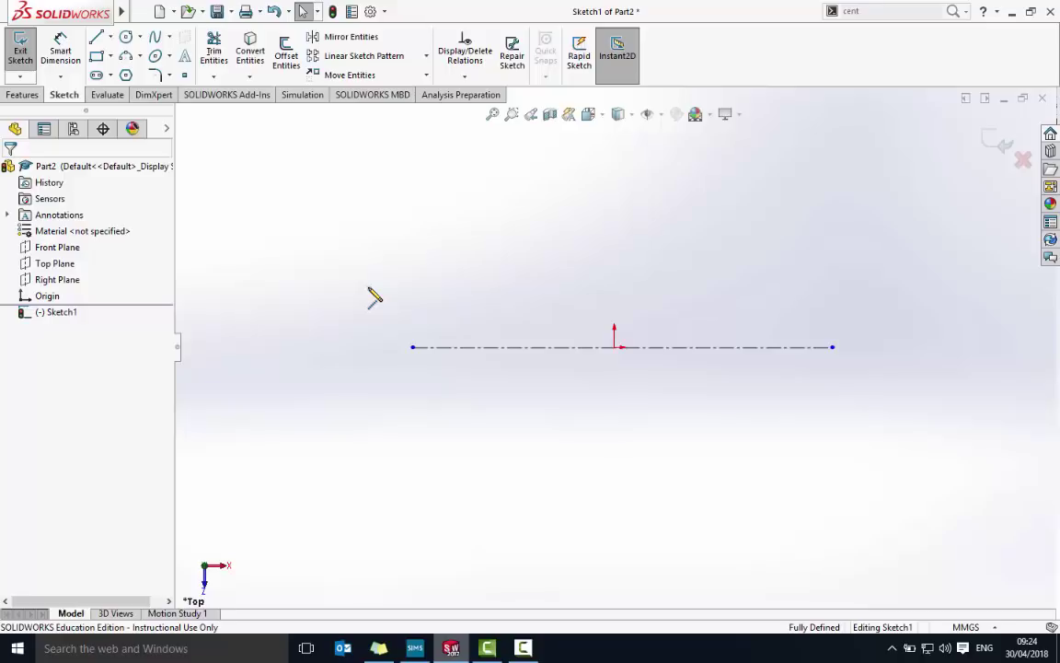
Draw the large circle centred on the centerline left of the origin
{"action": "left_click", "coordinate": [126, 39]}
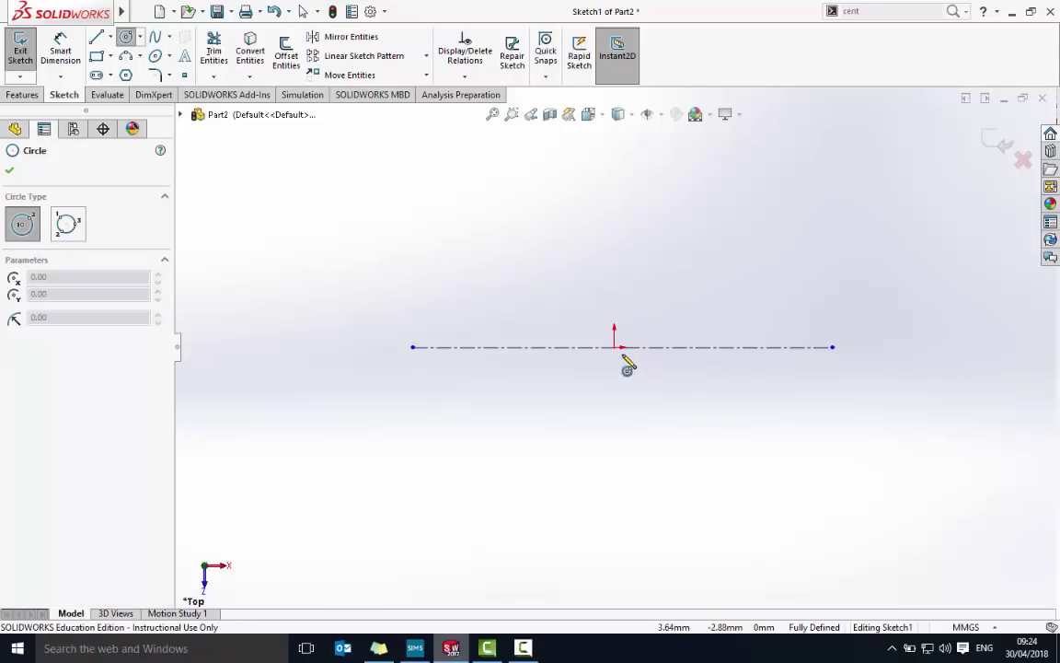
{"action": "left_click", "coordinate": [536, 347]}
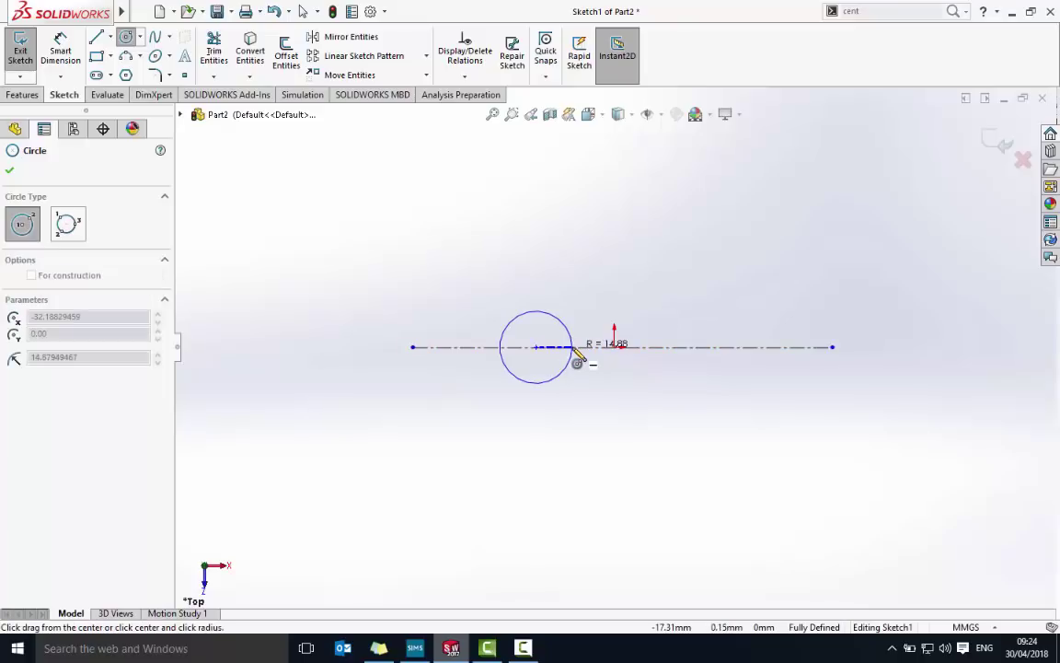
{"action": "left_click", "coordinate": [578, 359]}
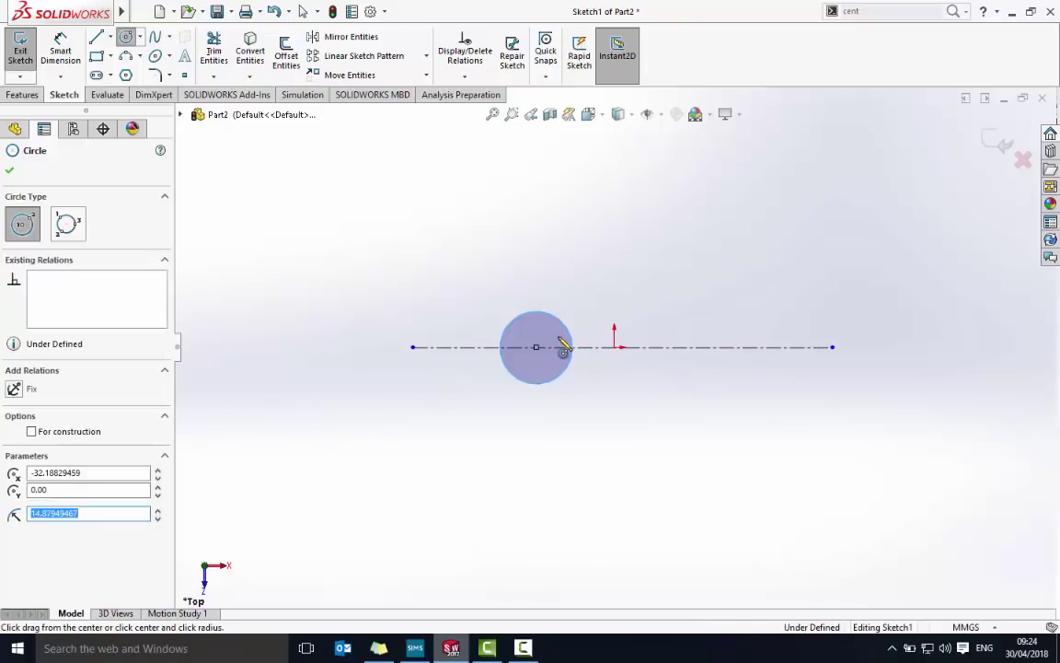
{"action": "left_click", "coordinate": [9, 169]}
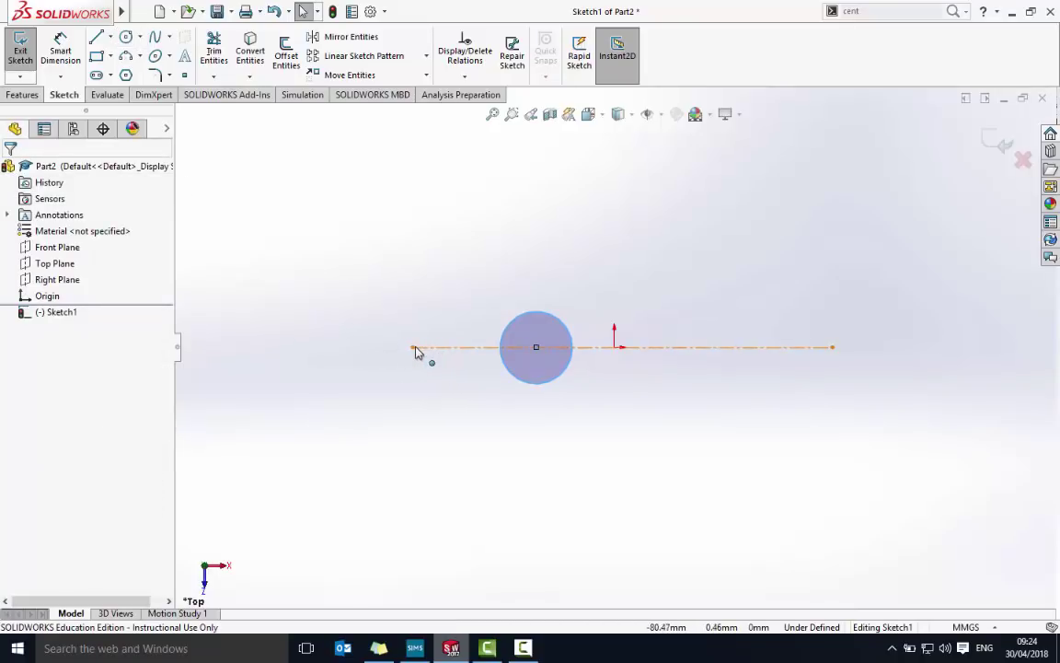
Add small circles at the centerline's left end and right of the origin
{"action": "left_click", "coordinate": [125, 37]}
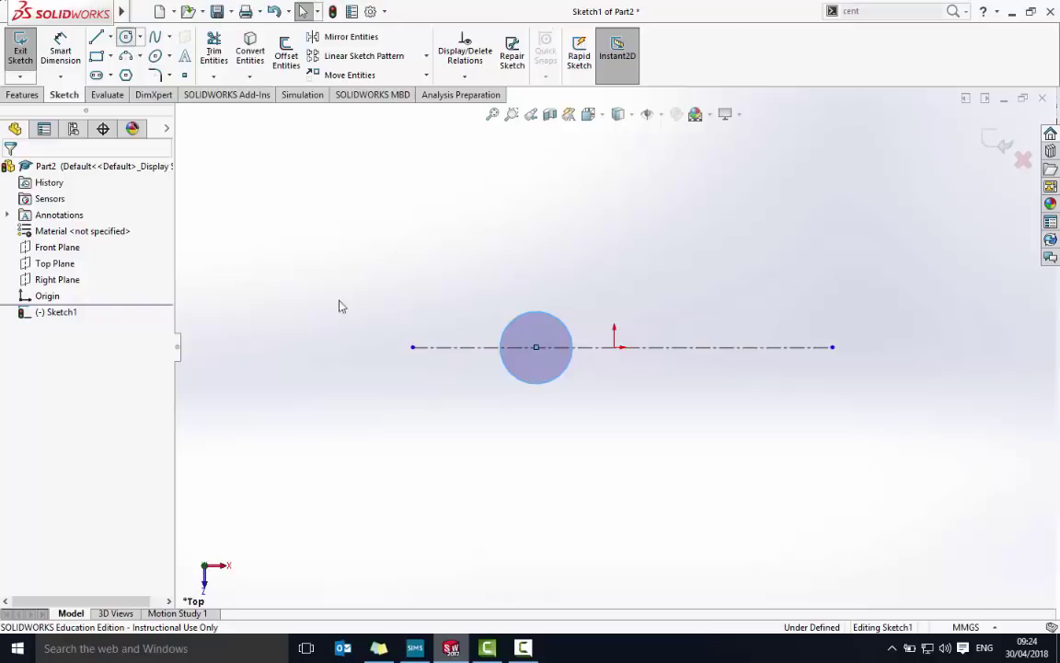
{"action": "left_click", "coordinate": [414, 347]}
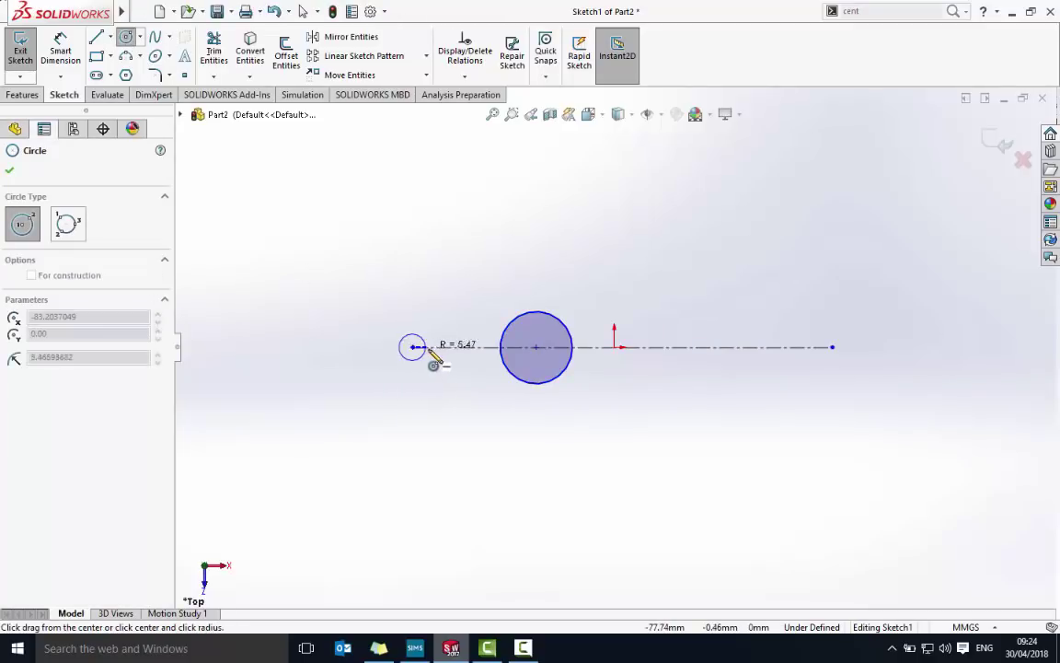
{"action": "left_click", "coordinate": [437, 359]}
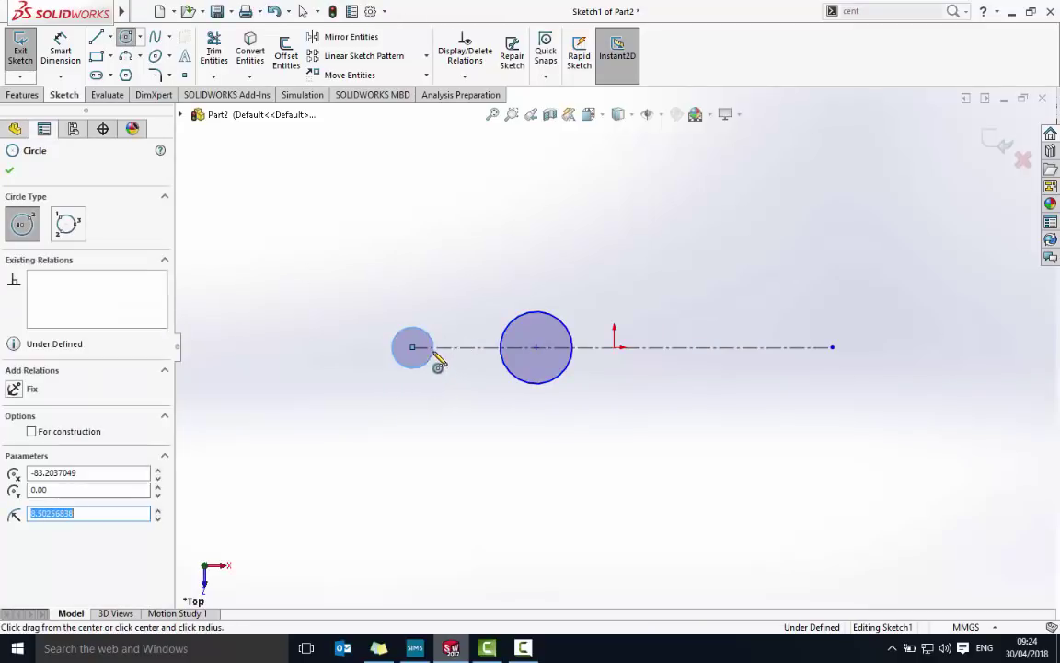
{"action": "left_click", "coordinate": [660, 347]}
{"action": "left_click", "coordinate": [682, 359]}
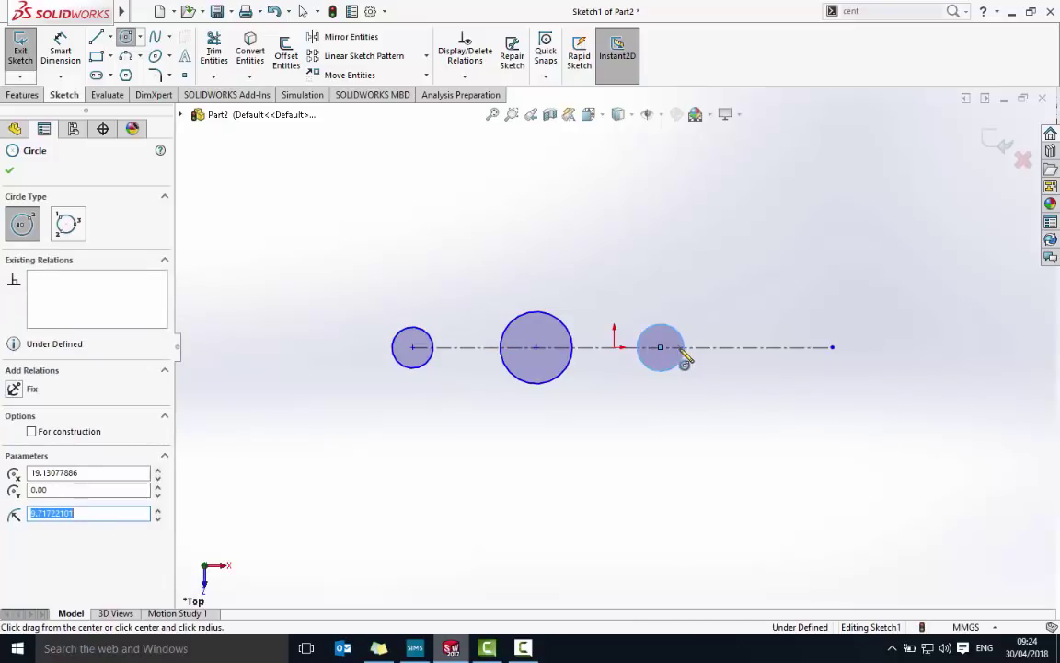
{"action": "left_click", "coordinate": [60, 51]}
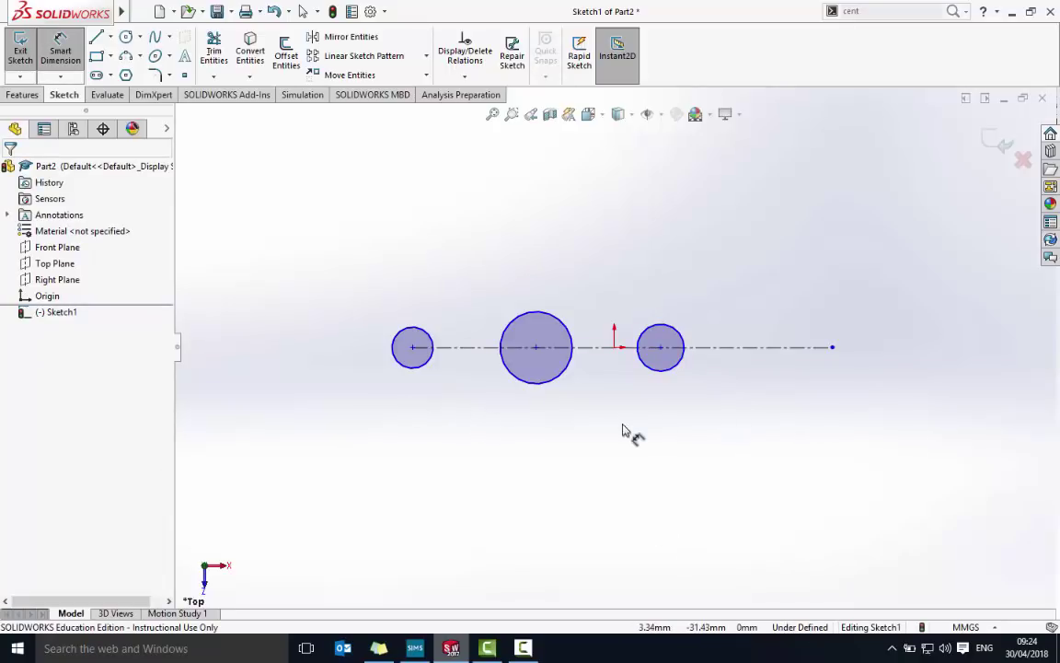
Dimension the diameters: large circle 10 mm, left and right small circles 3 mm each
{"action": "left_click", "coordinate": [554, 314]}
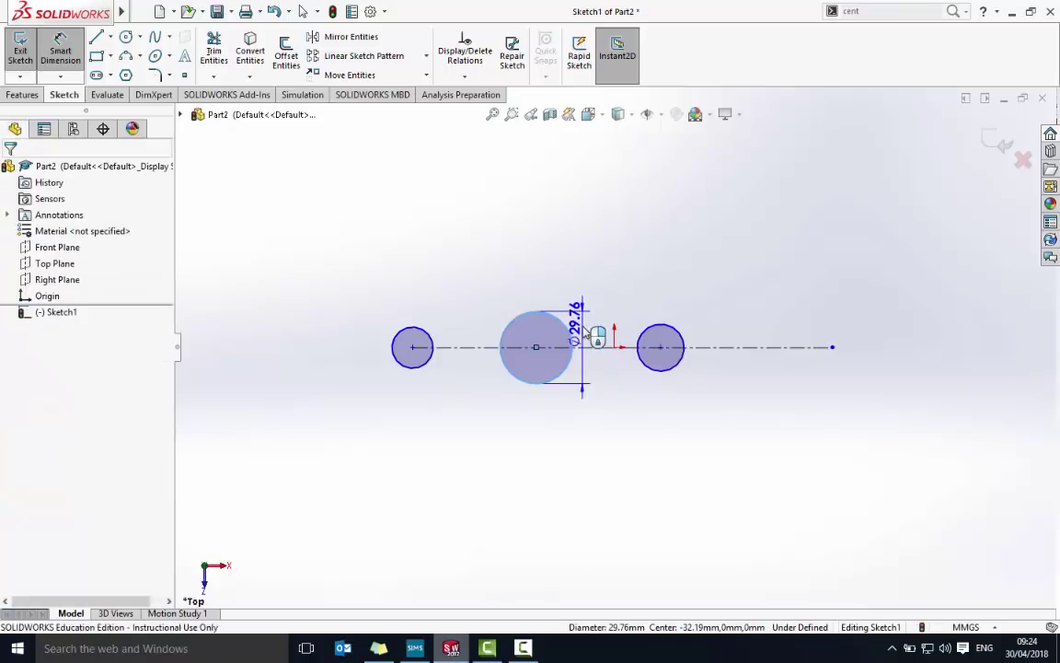
{"action": "left_click", "coordinate": [584, 328]}
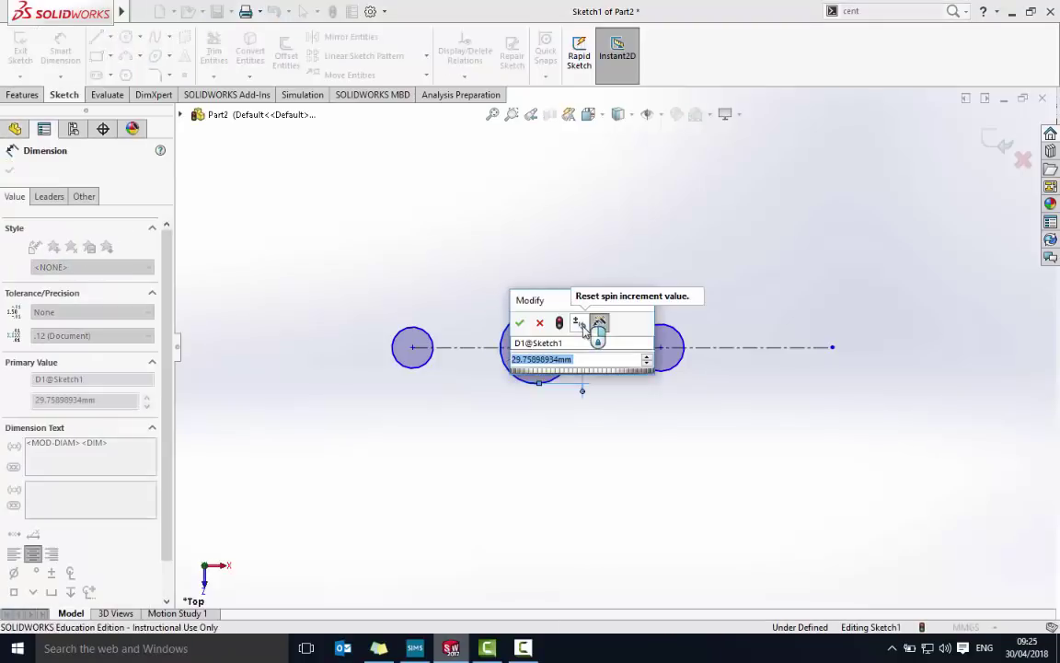
{"action": "key", "text": "Return"}
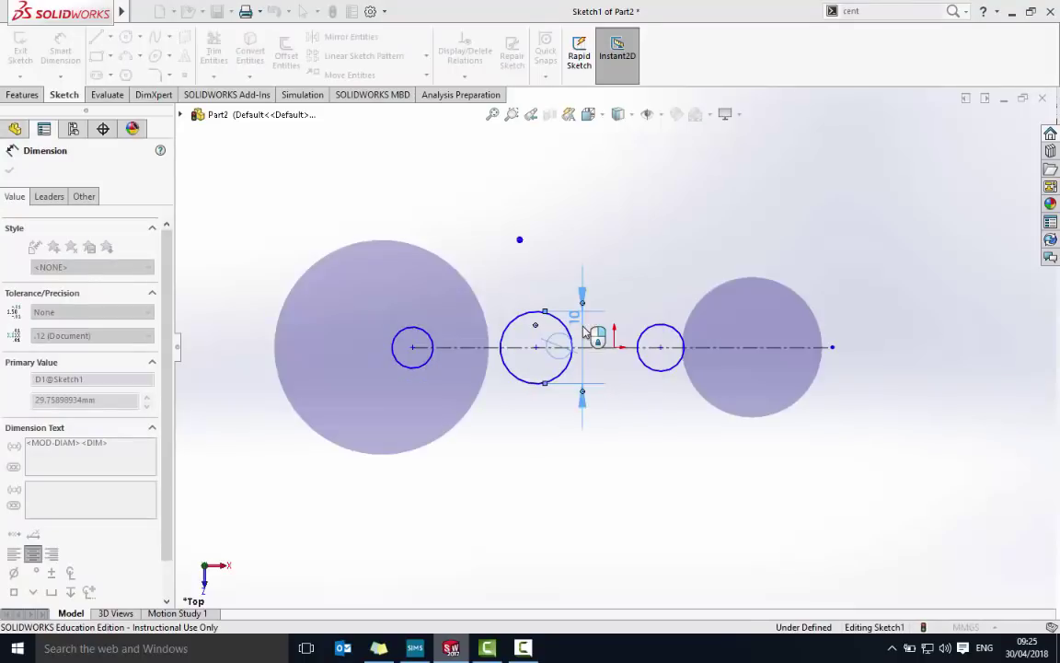
{"action": "left_click", "coordinate": [426, 335]}
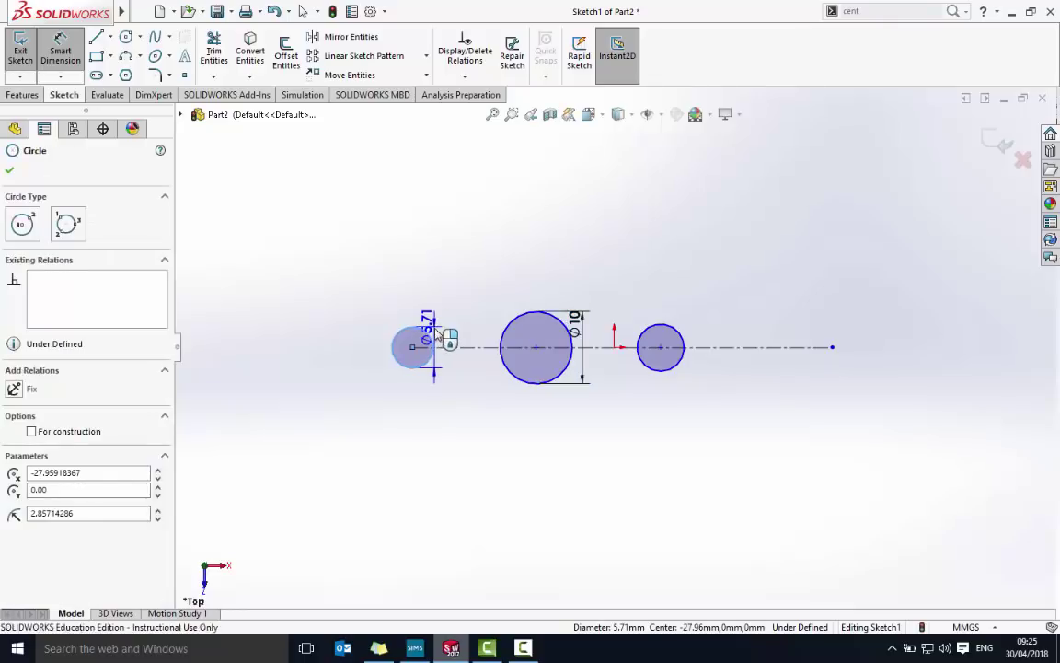
{"action": "left_click", "coordinate": [437, 334]}
{"action": "key", "text": "Return"}
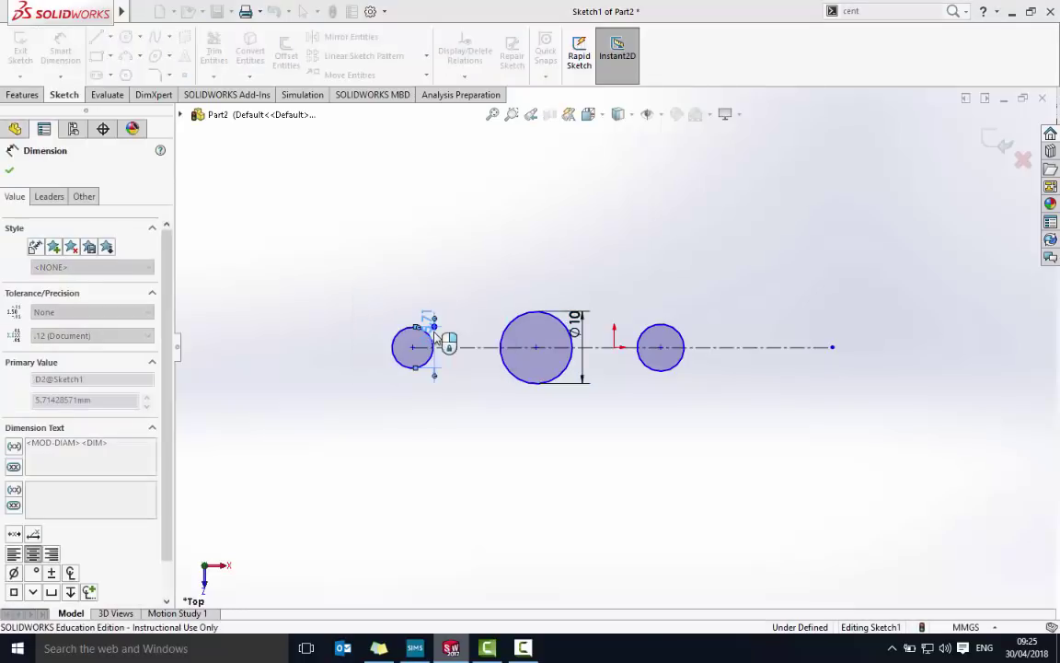
{"action": "left_click", "coordinate": [685, 340]}
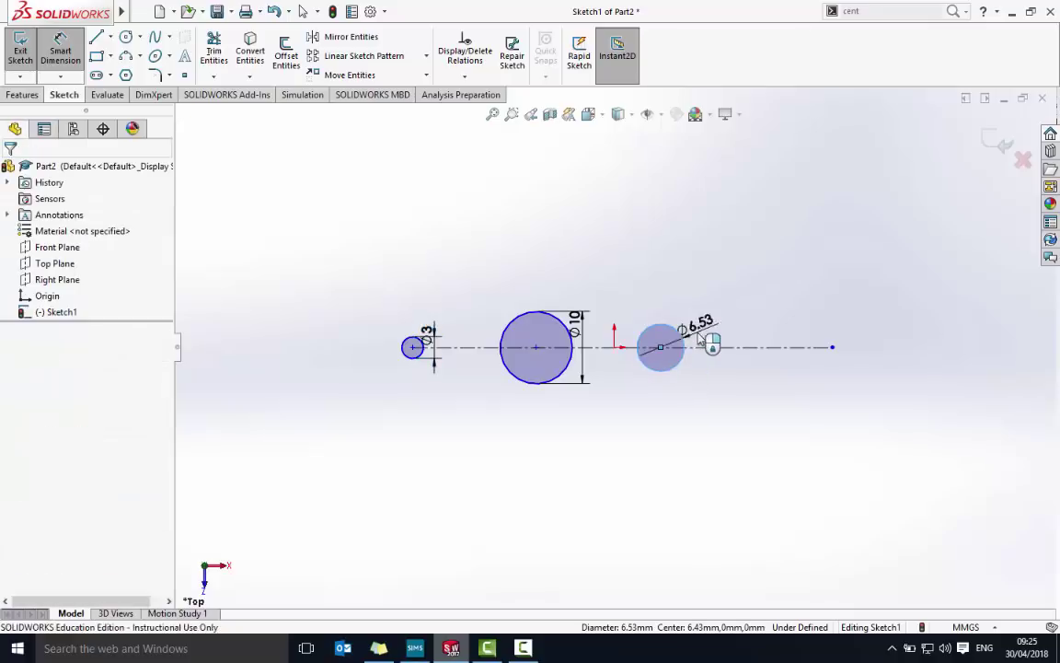
{"action": "left_click", "coordinate": [701, 341]}
{"action": "type", "text": "3"}
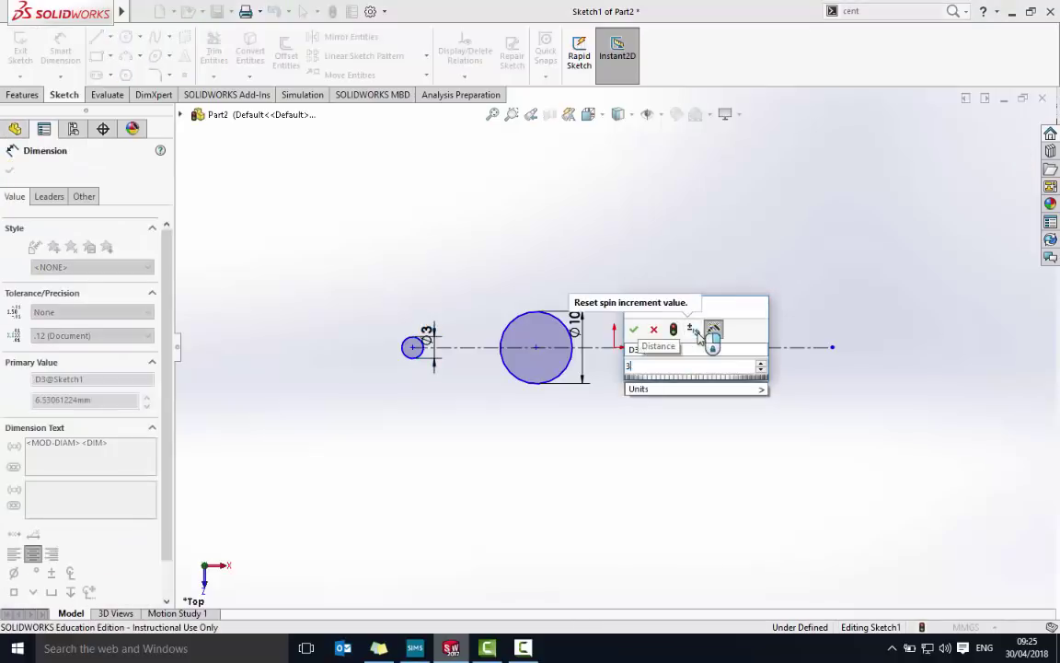
{"action": "key", "text": "Return"}
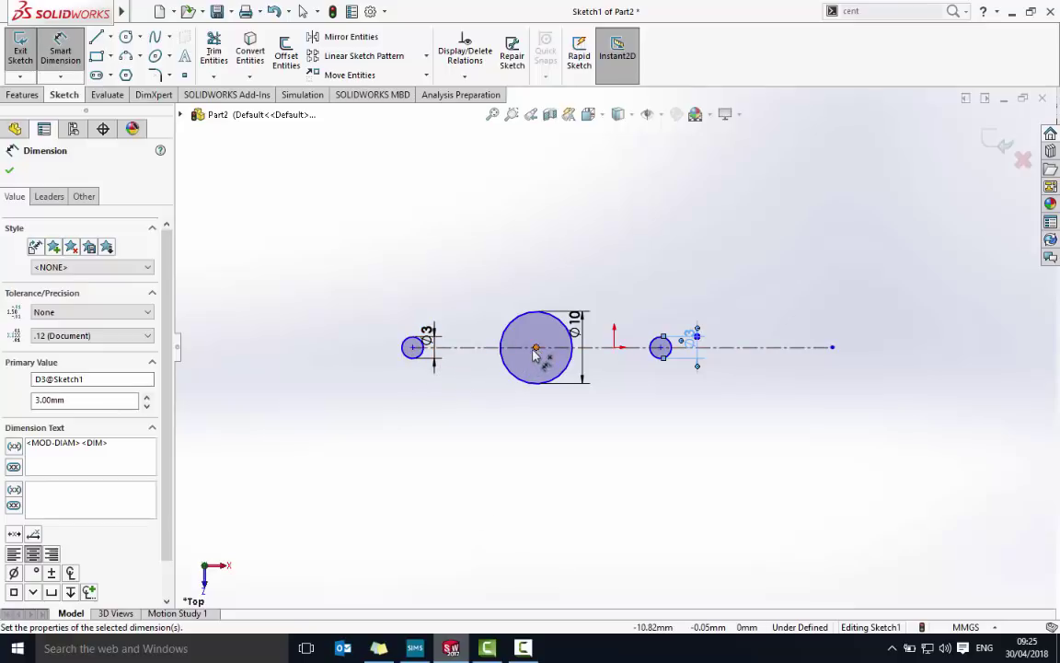
Space the left and right Ø3 circles 11.50 mm from the Ø10 circle's centre
{"action": "left_click", "coordinate": [412, 347]}
{"action": "left_click", "coordinate": [412, 347]}
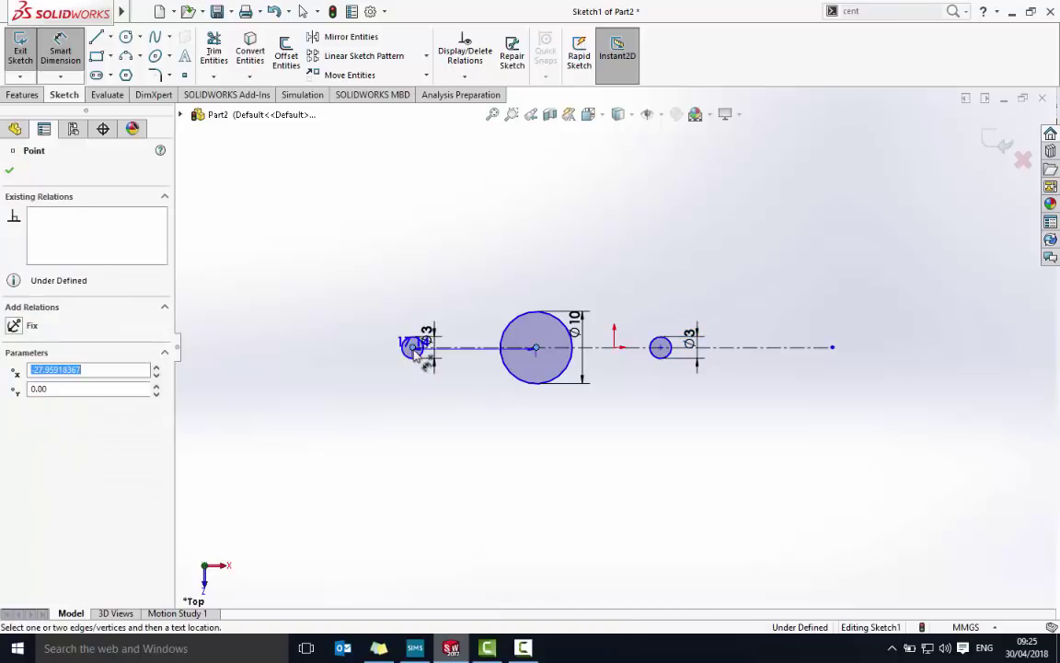
{"action": "left_click", "coordinate": [445, 425]}
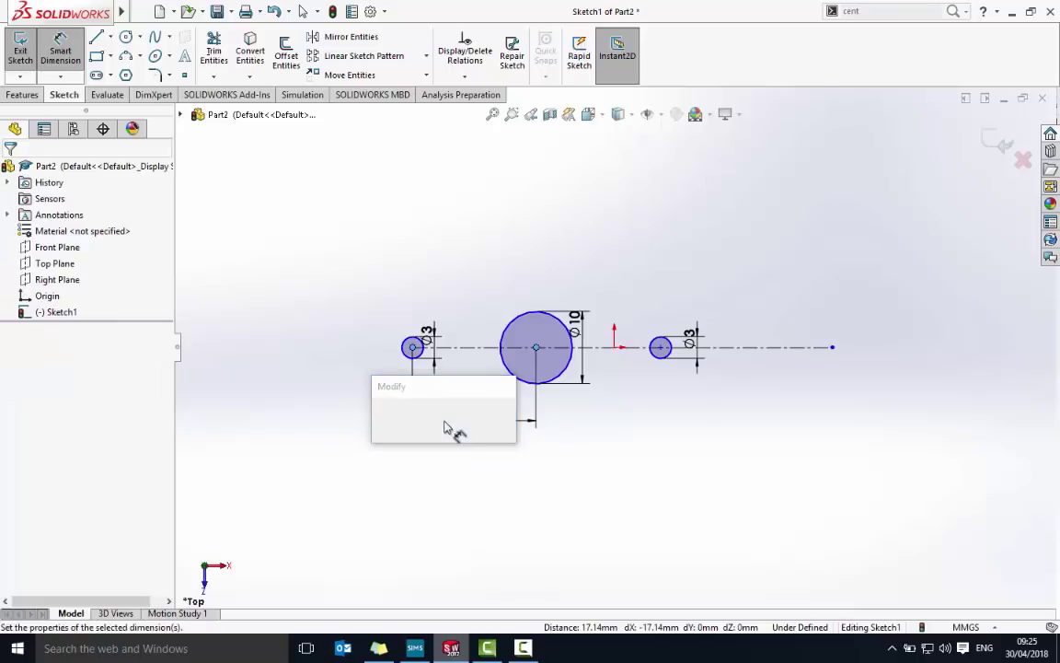
{"action": "type", "text": "11.5"}
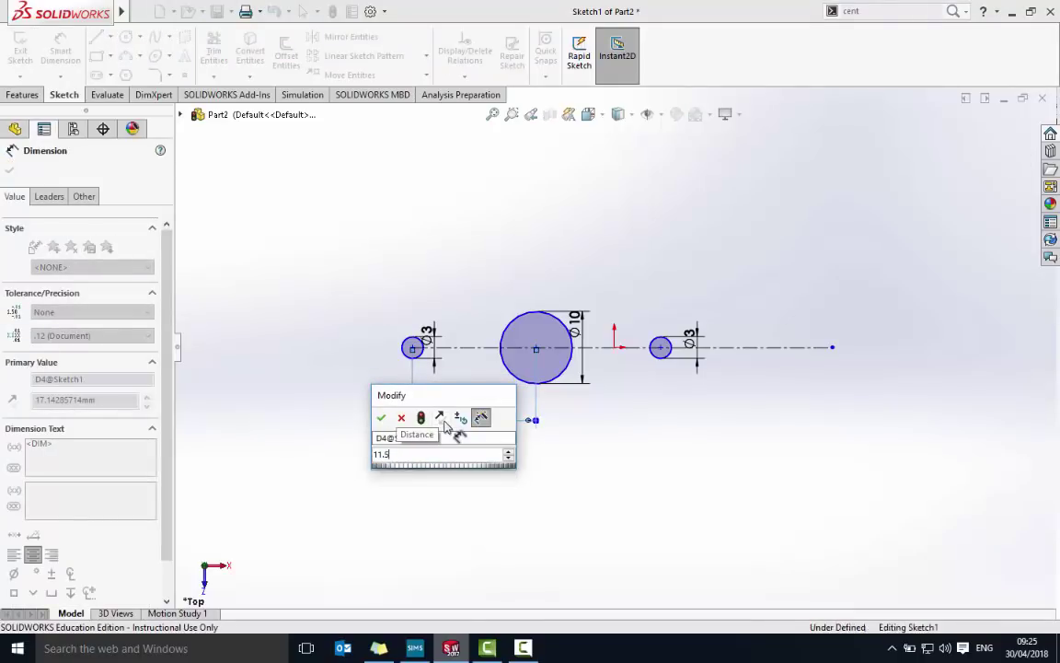
{"action": "key", "text": "Return"}
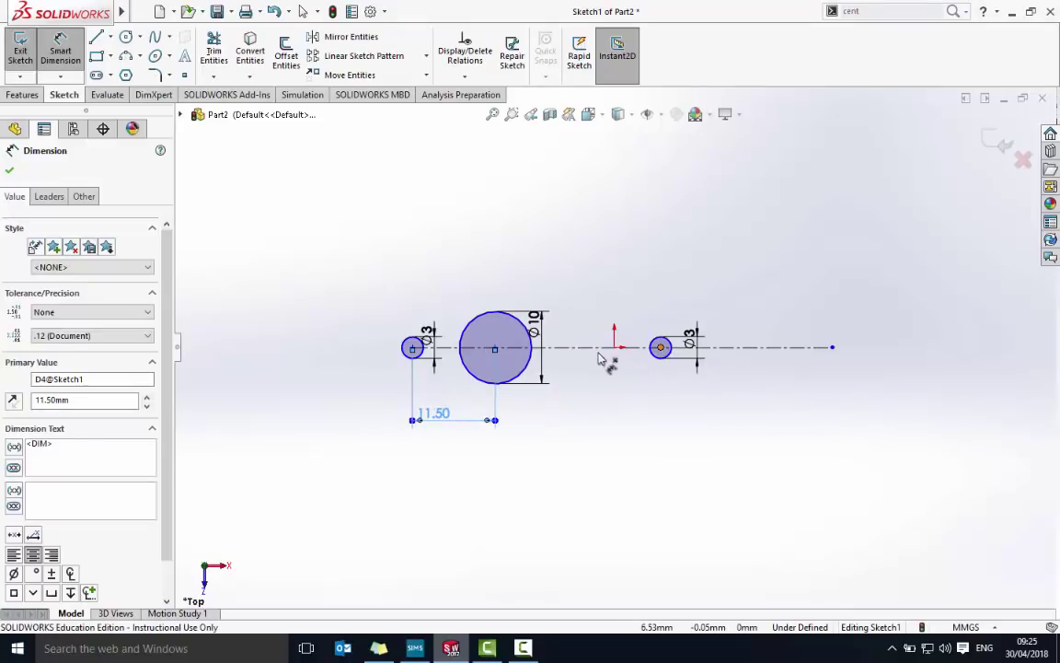
{"action": "left_click", "coordinate": [495, 349]}
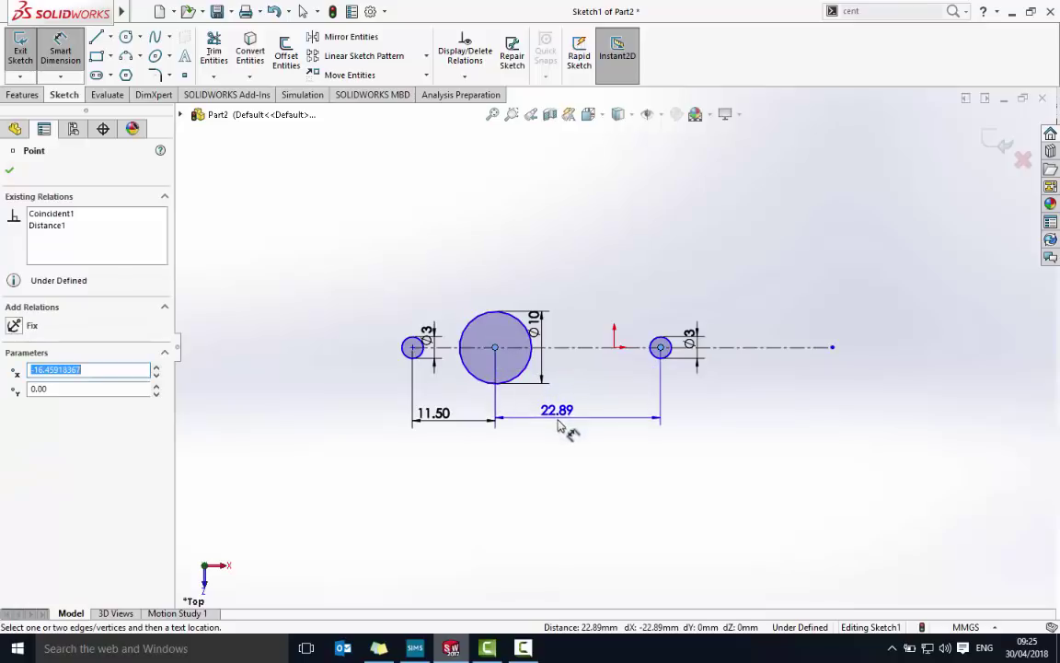
{"action": "left_click", "coordinate": [559, 423]}
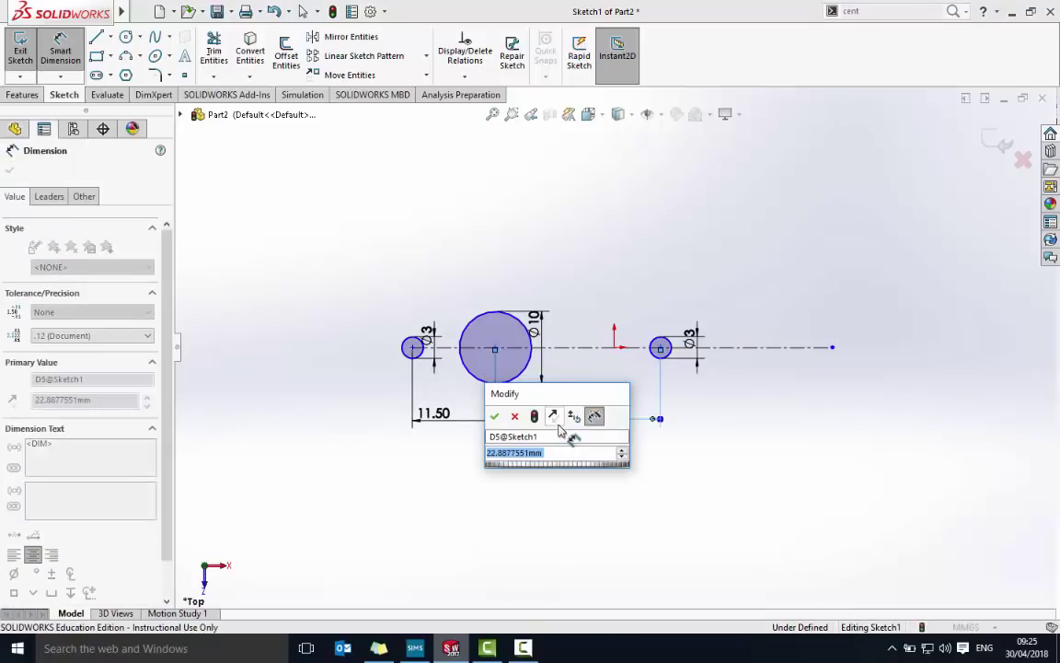
{"action": "key", "text": "Return"}
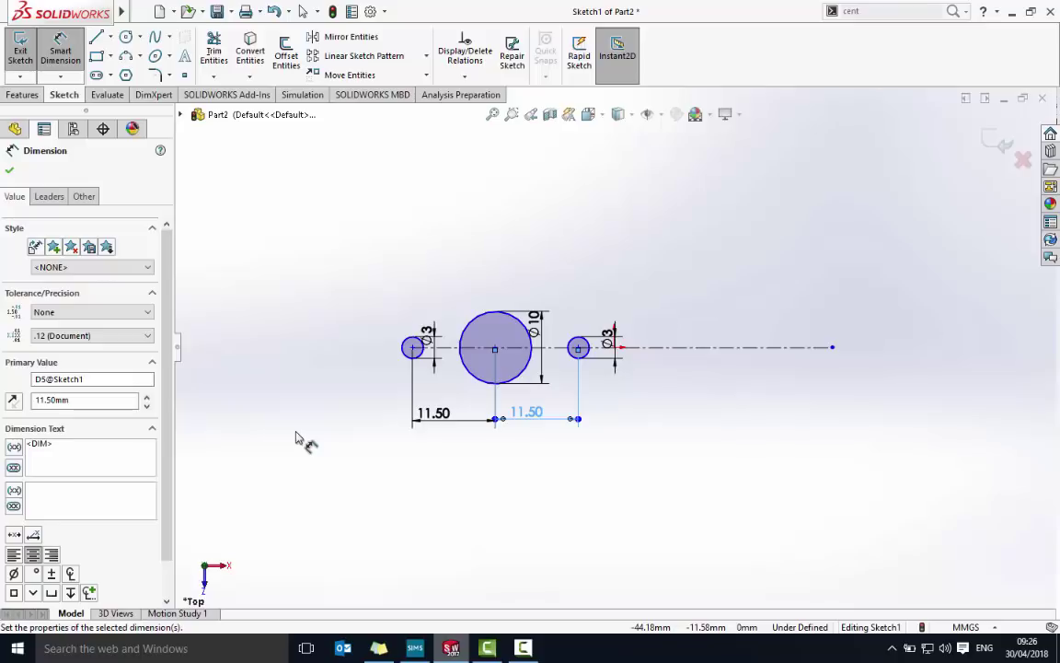
Draw a second circle on the centreline and give it a 10 mm diameter
{"action": "left_click", "coordinate": [126, 36]}
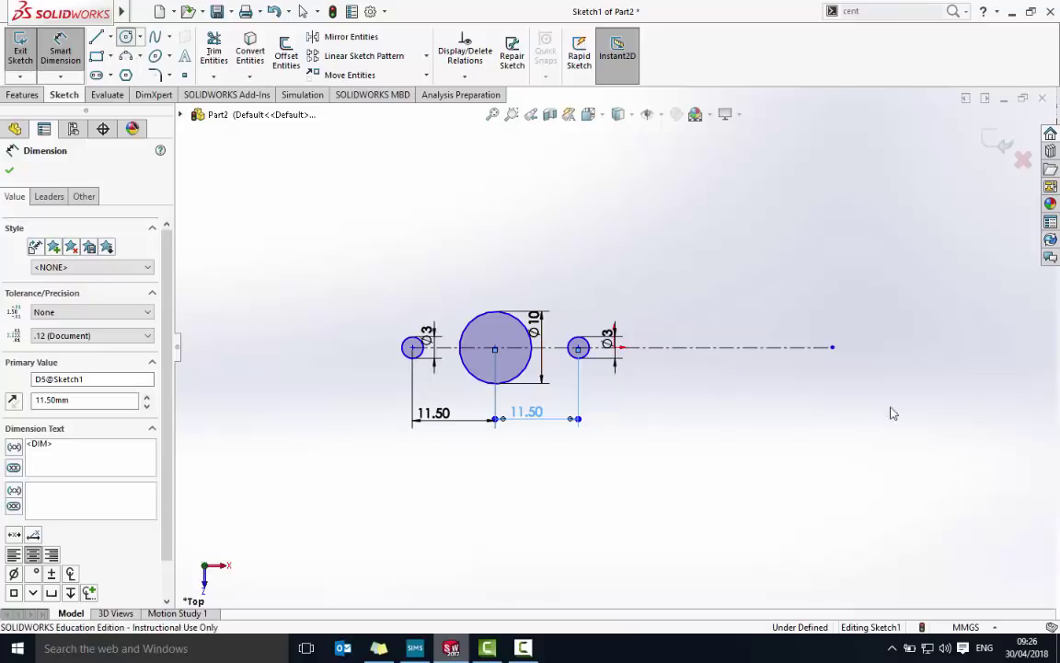
{"action": "left_click", "coordinate": [796, 347]}
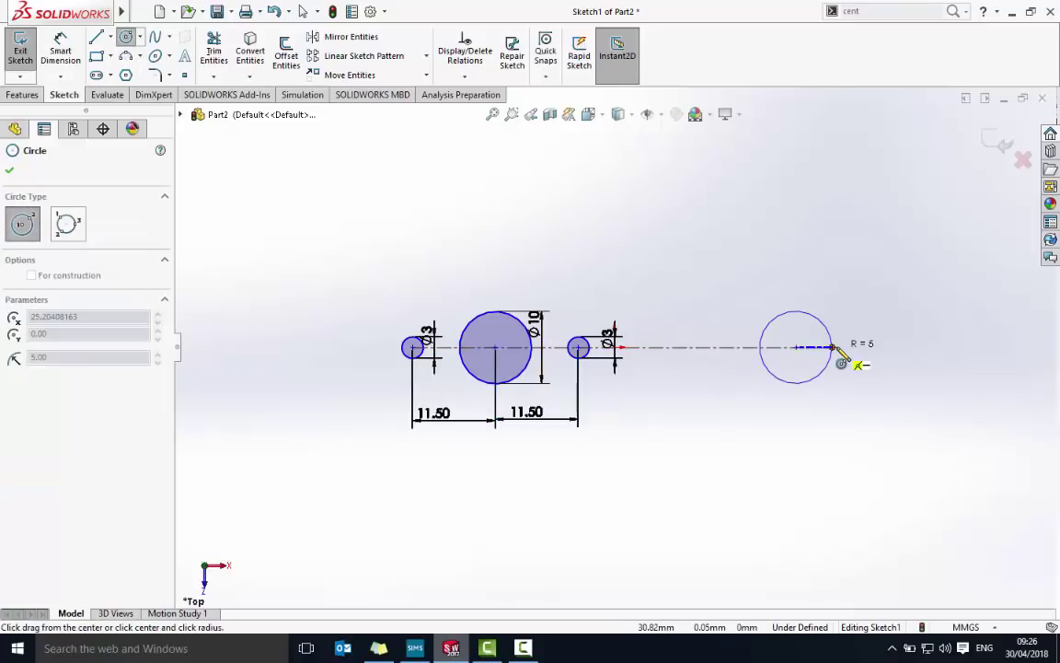
{"action": "left_click", "coordinate": [837, 348]}
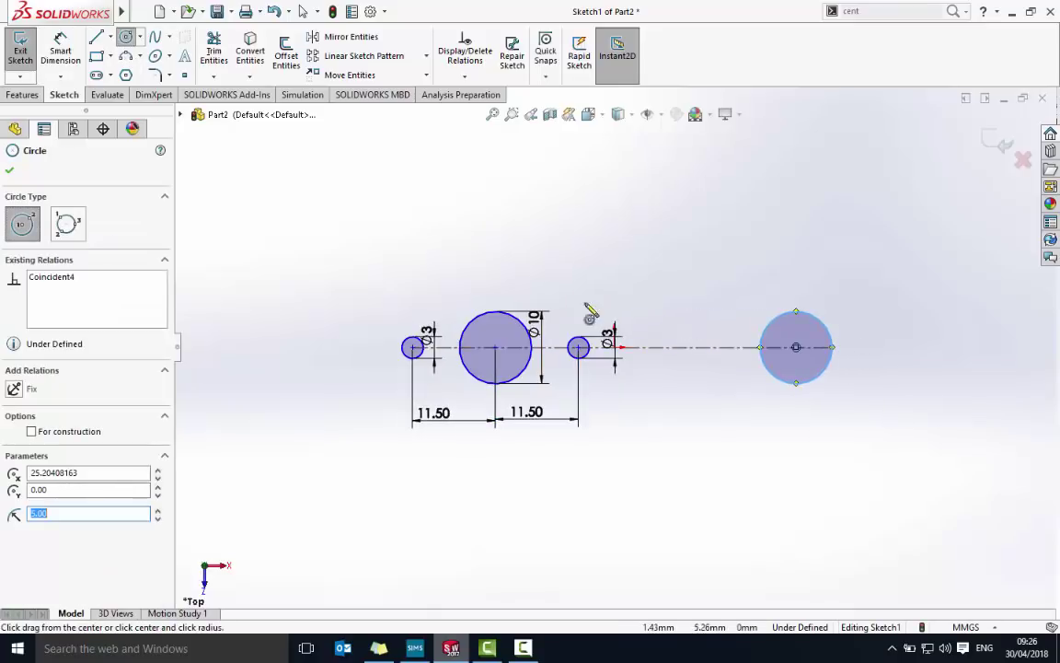
{"action": "left_click", "coordinate": [59, 48]}
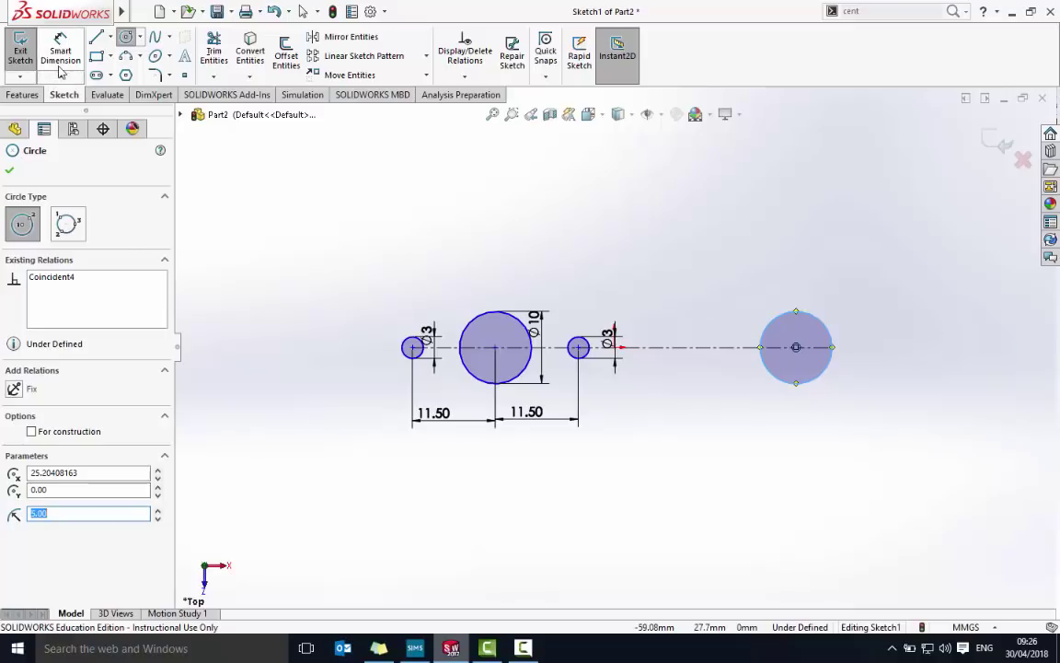
{"action": "left_click", "coordinate": [835, 341]}
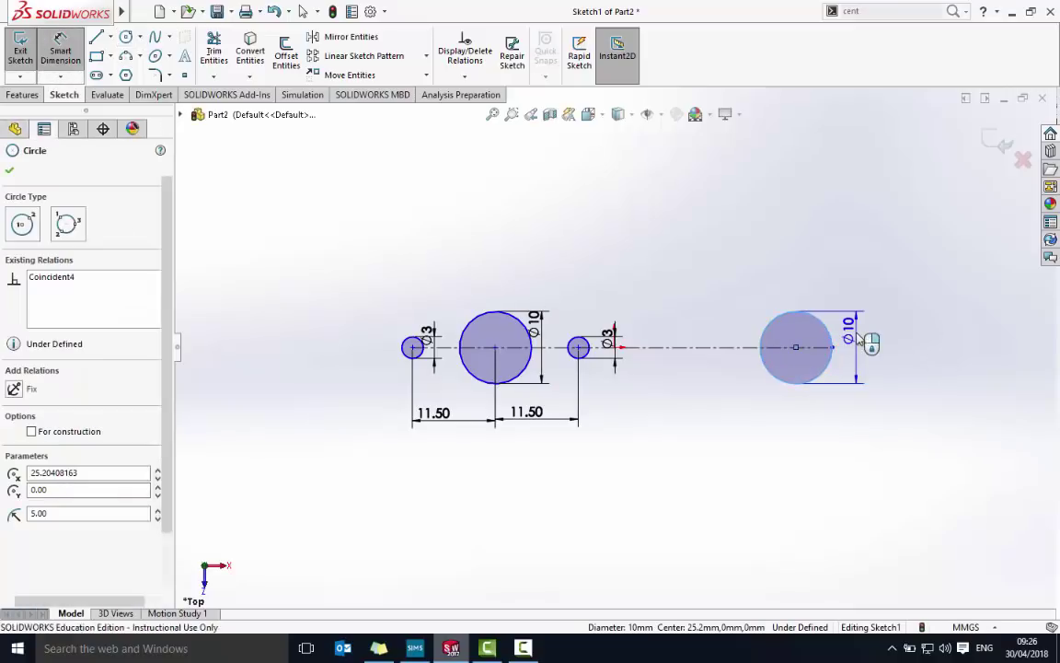
{"action": "left_click", "coordinate": [869, 343]}
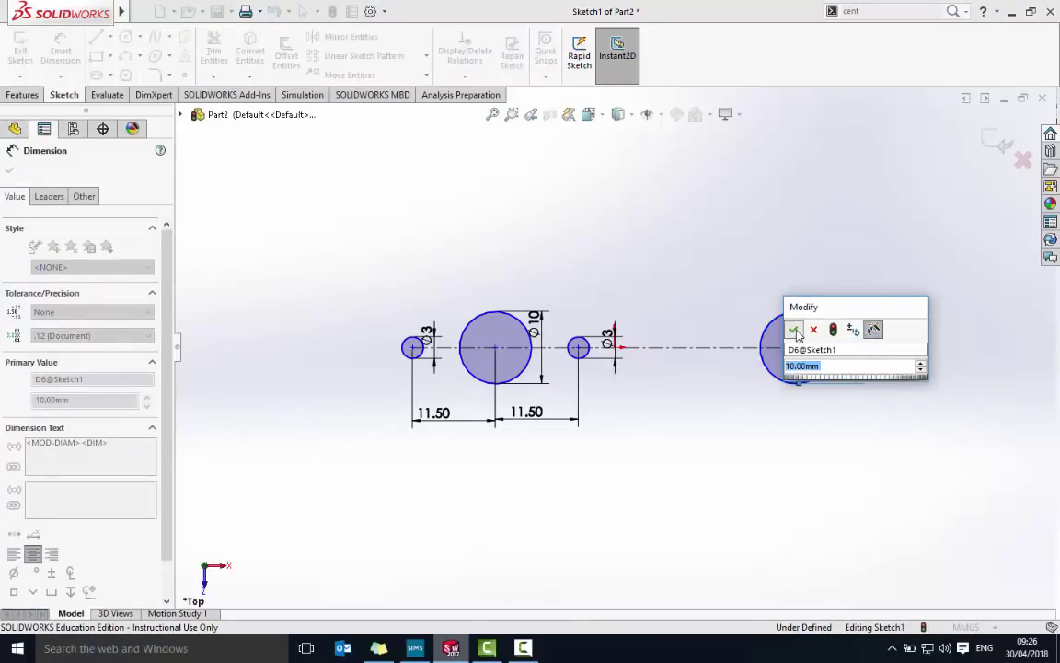
{"action": "left_click", "coordinate": [796, 331]}
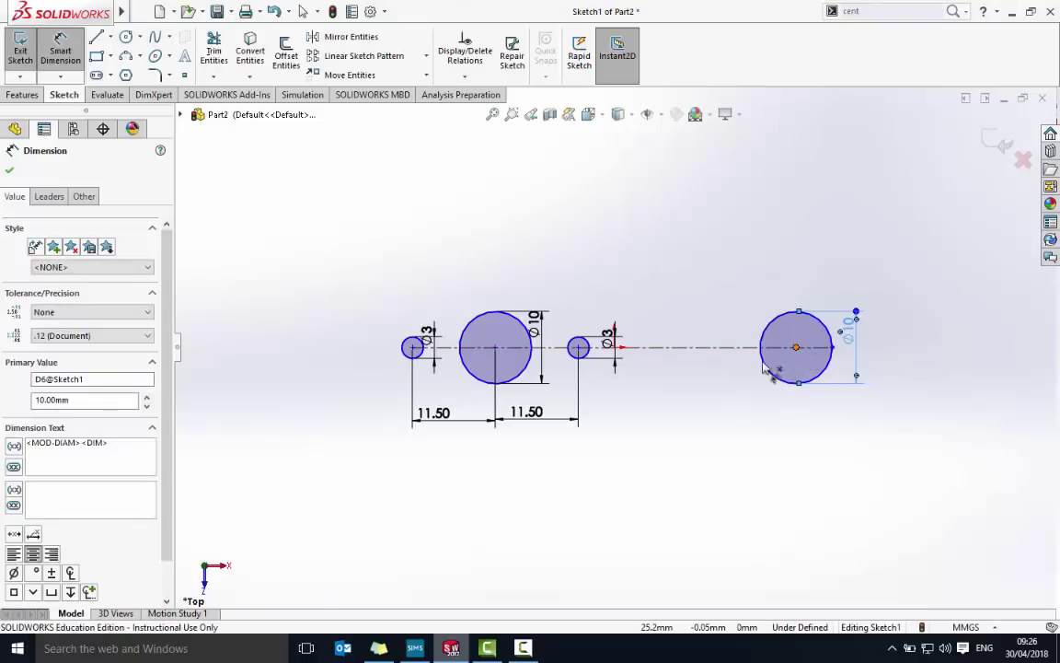
Place the second Ø10 circle 40 mm centre-to-centre from the first
{"action": "left_click", "coordinate": [797, 349]}
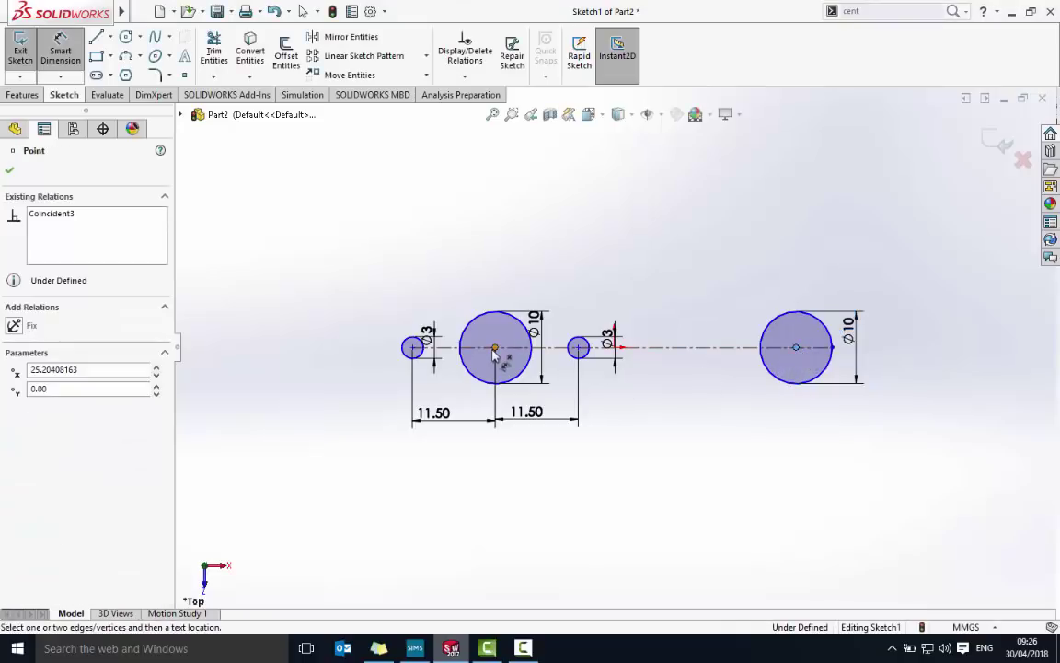
{"action": "left_click", "coordinate": [565, 277]}
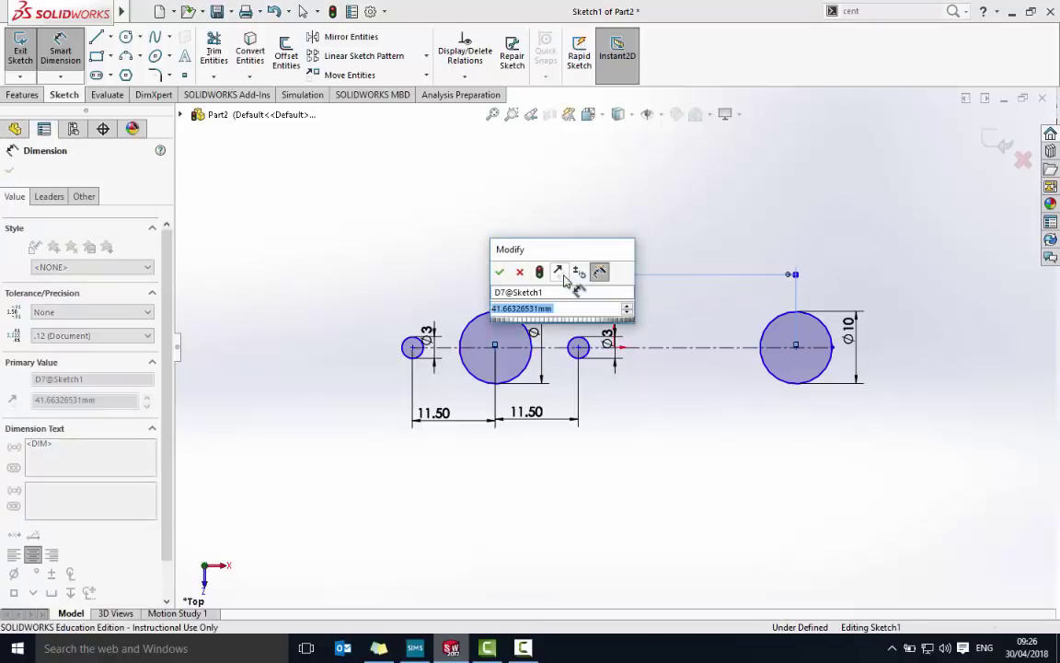
{"action": "type", "text": "="}
{"action": "key", "text": "Escape"}
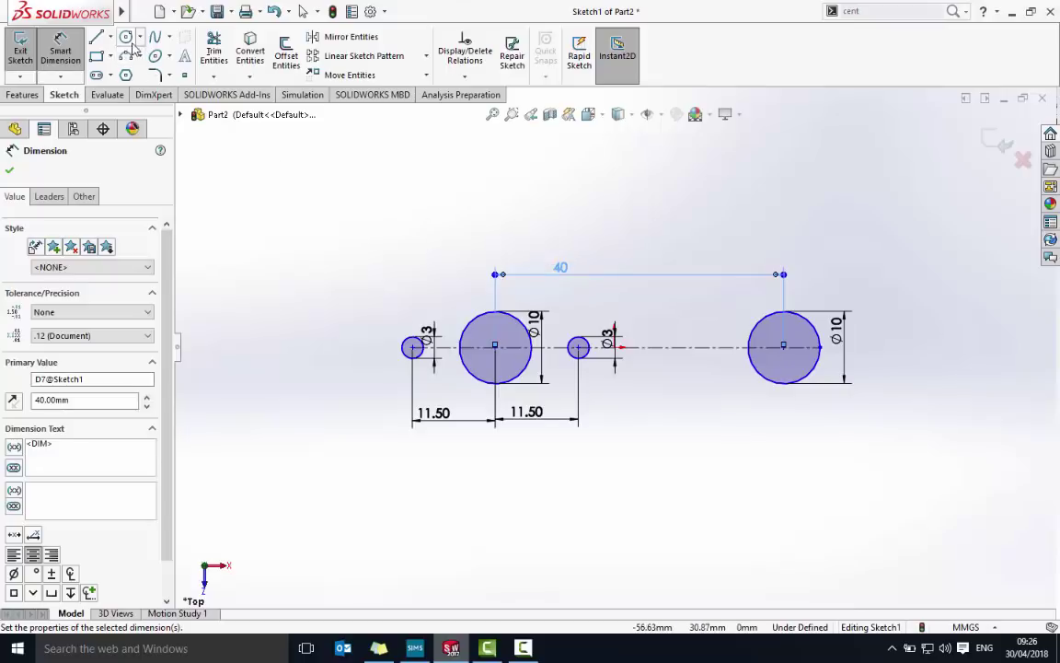
{"action": "left_click", "coordinate": [126, 37]}
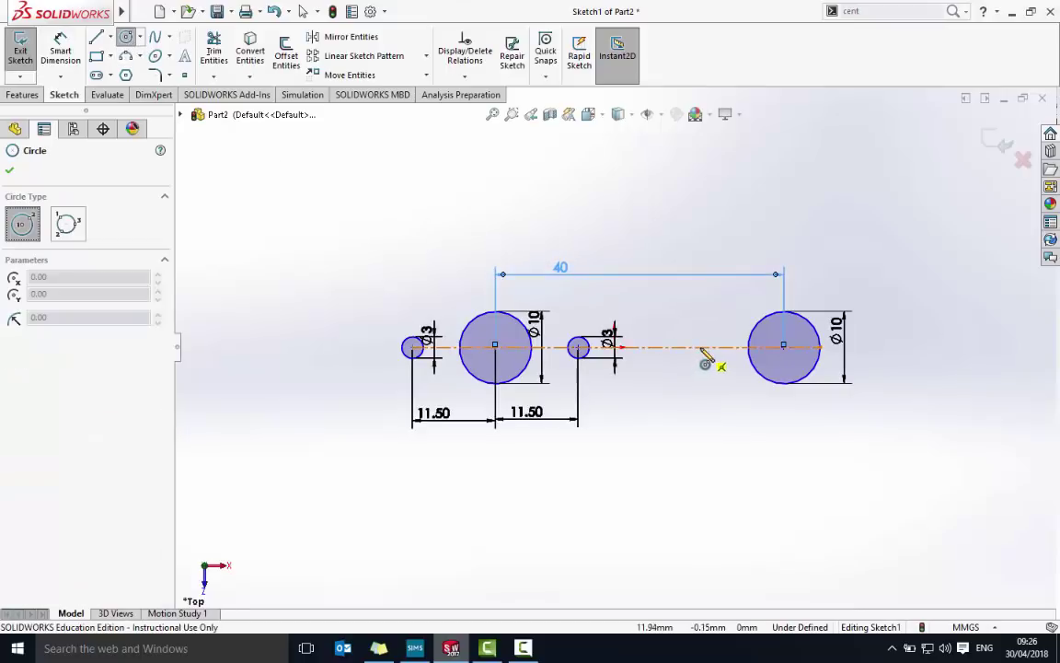
Draw two small circles on the centreline either side of the second Ø10 circle
{"action": "left_click", "coordinate": [702, 348]}
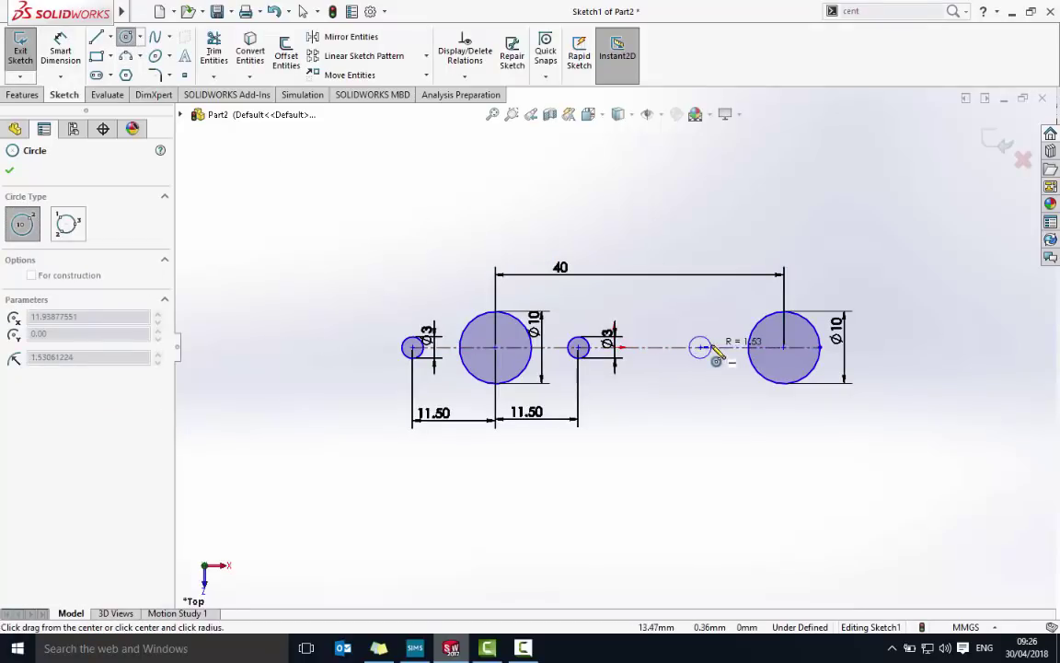
{"action": "left_click", "coordinate": [713, 349]}
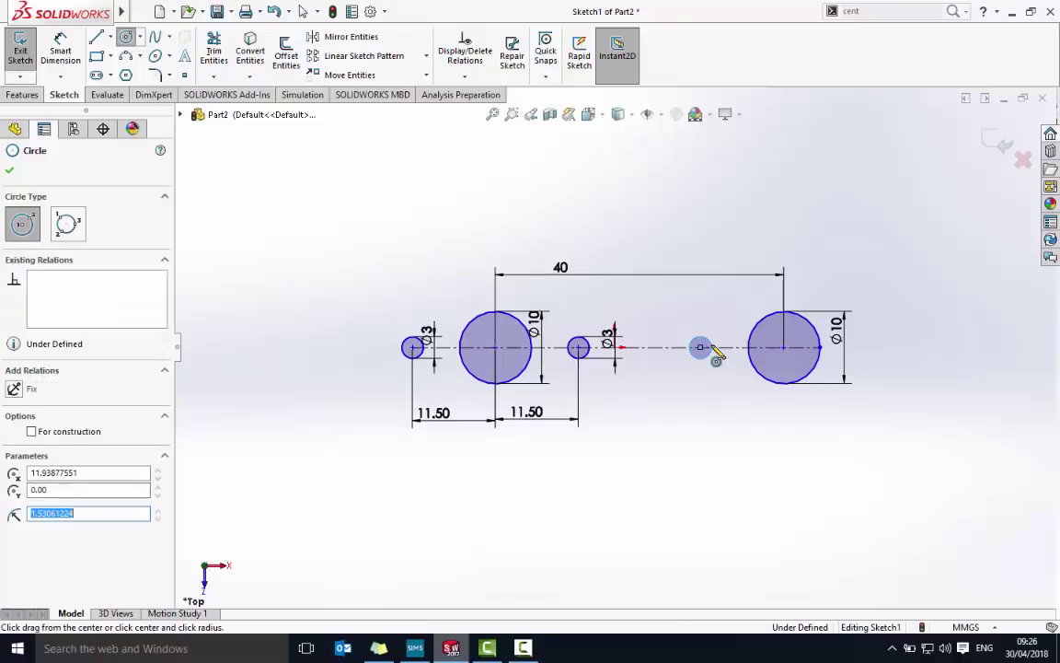
{"action": "left_click", "coordinate": [899, 347]}
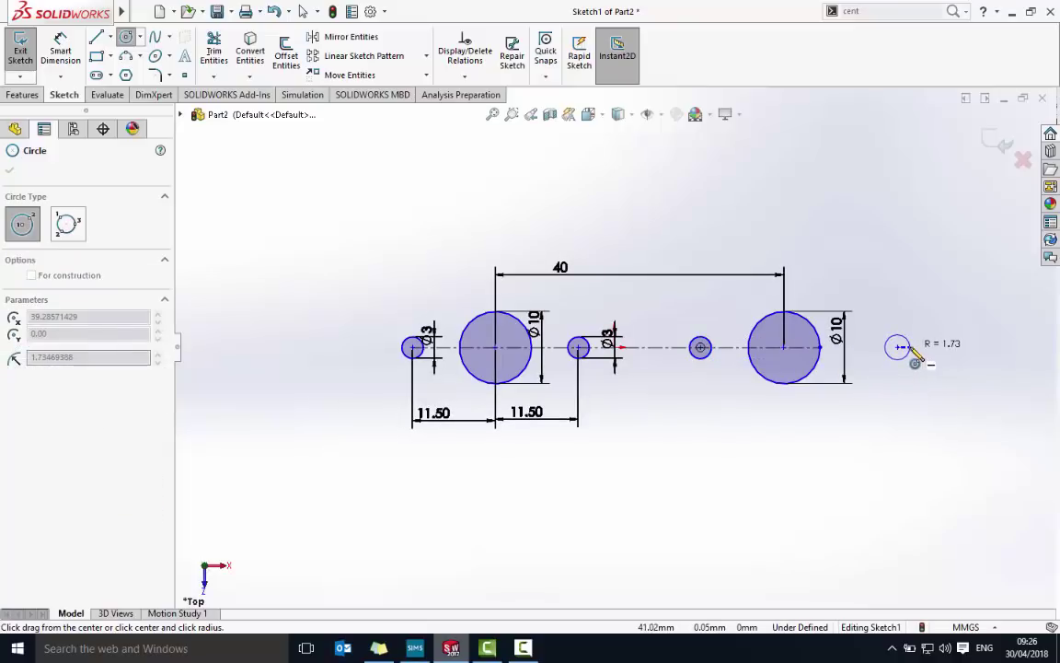
{"action": "left_click", "coordinate": [914, 354]}
{"action": "left_click", "coordinate": [60, 51]}
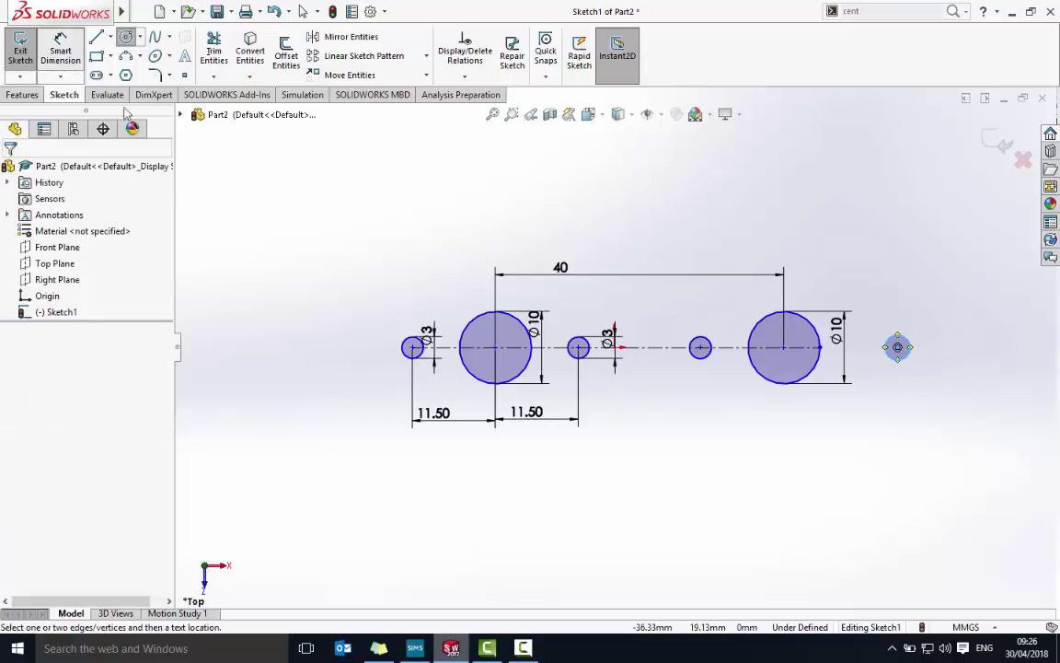
Set both new small circles to 3 mm diameter
{"action": "left_click", "coordinate": [712, 350]}
{"action": "left_click", "coordinate": [722, 350]}
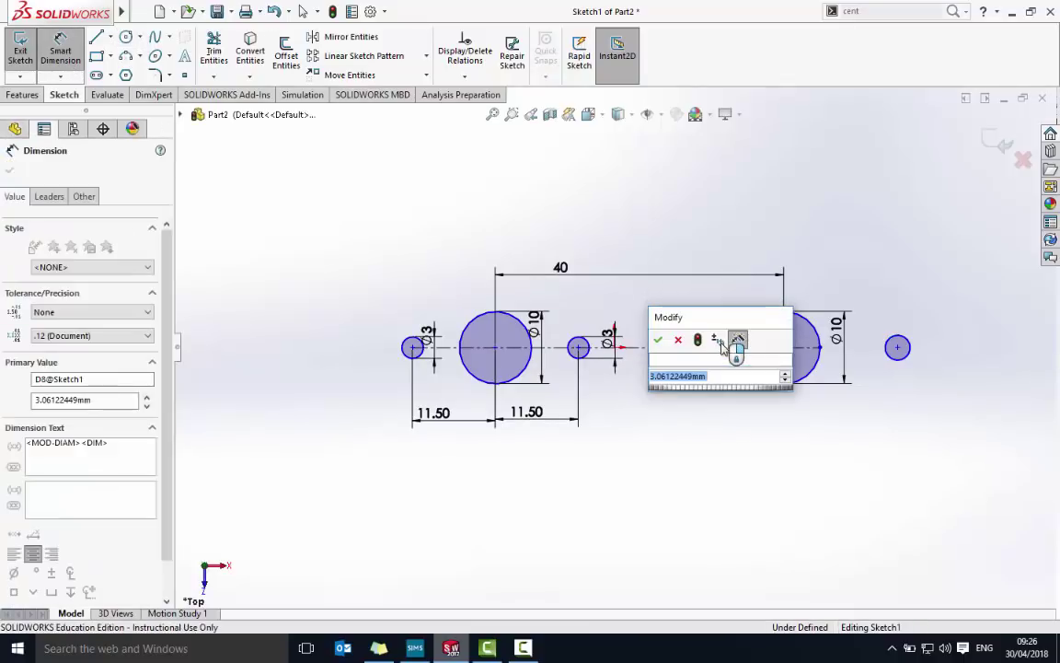
{"action": "type", "text": "3"}
{"action": "key", "text": "Return"}
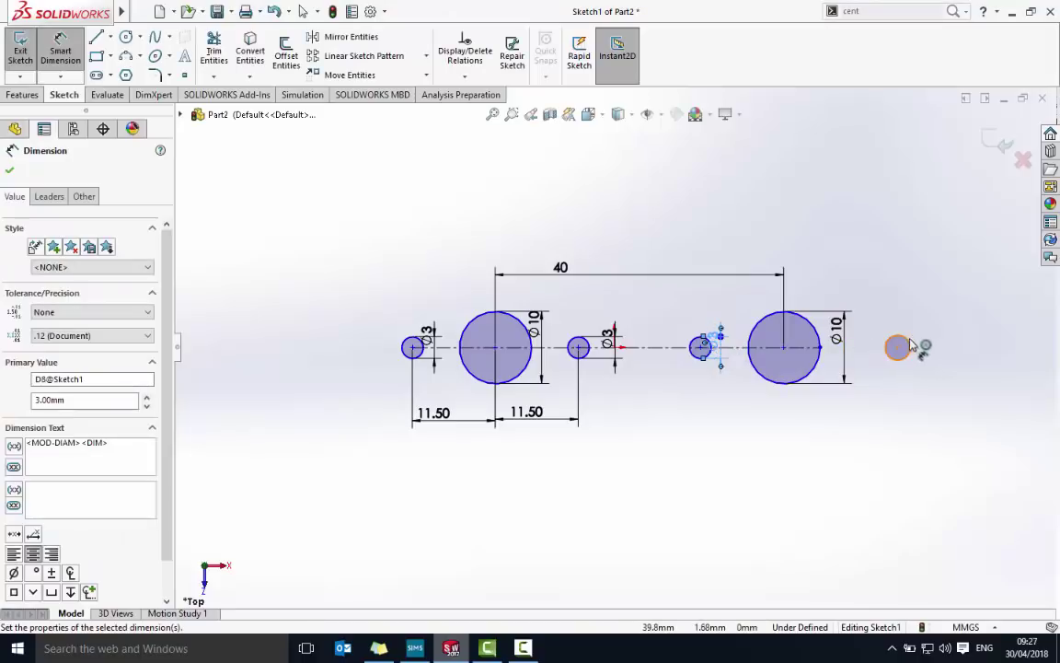
{"action": "left_click", "coordinate": [911, 347]}
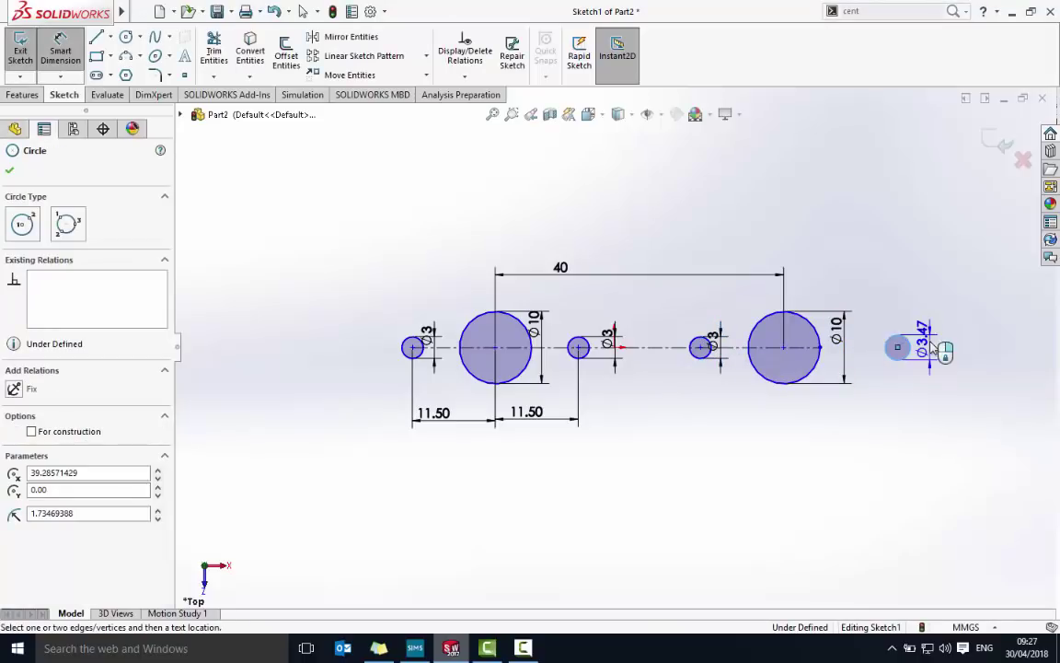
{"action": "left_click", "coordinate": [928, 346]}
{"action": "type", "text": "3"}
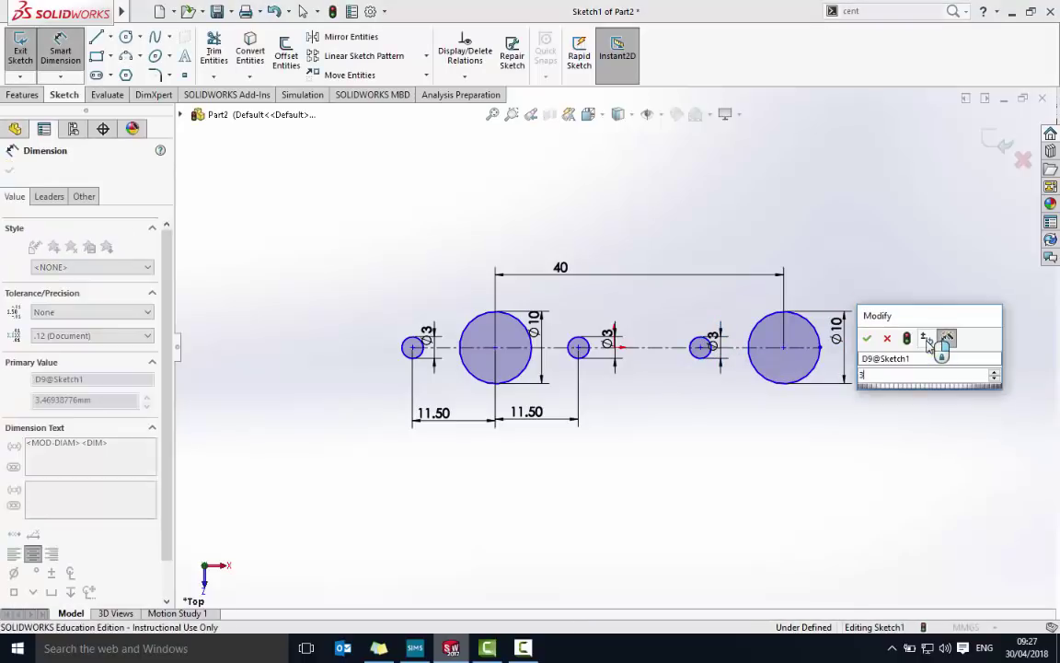
{"action": "key", "text": "Return"}
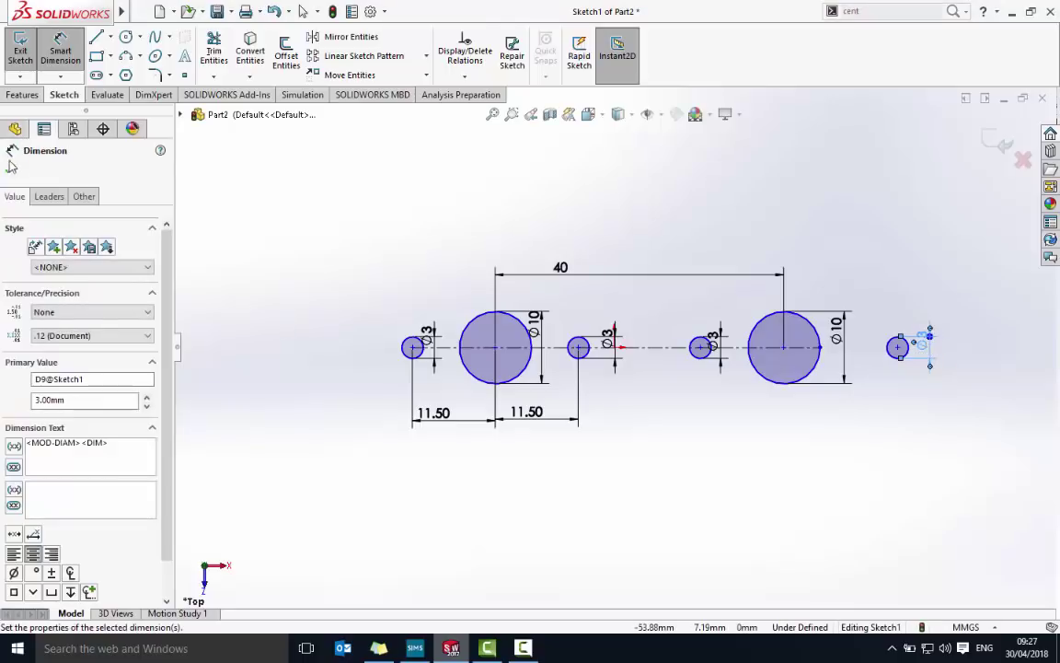
{"action": "left_click", "coordinate": [11, 165]}
{"action": "key", "text": "Escape"}
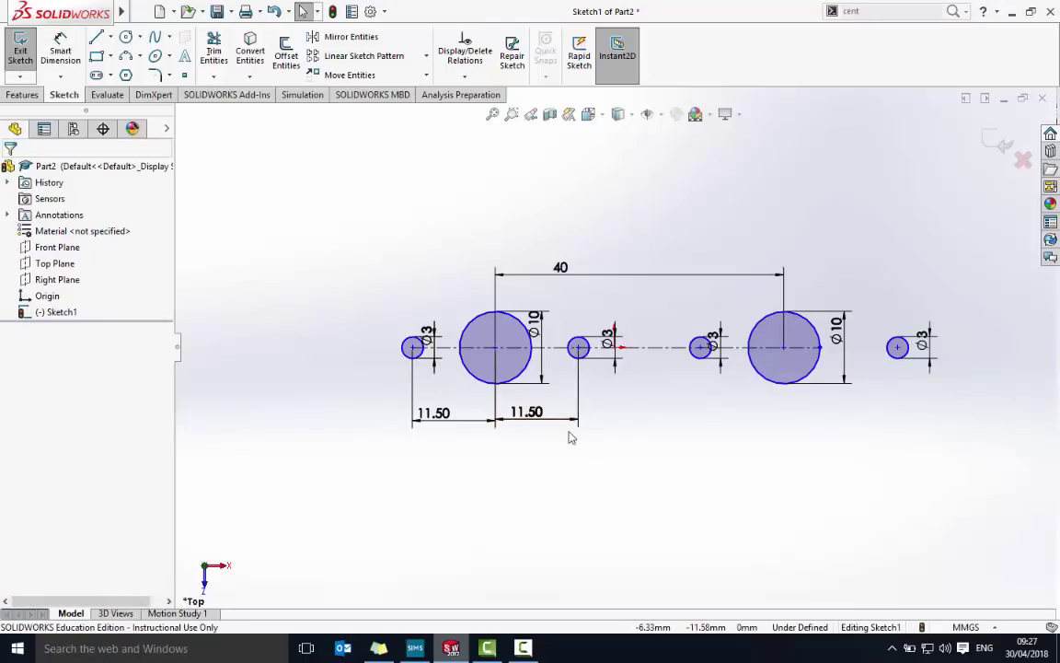
Space the left small circle 11.50 mm from the second Ø10 circle's centre
{"action": "left_click", "coordinate": [61, 50]}
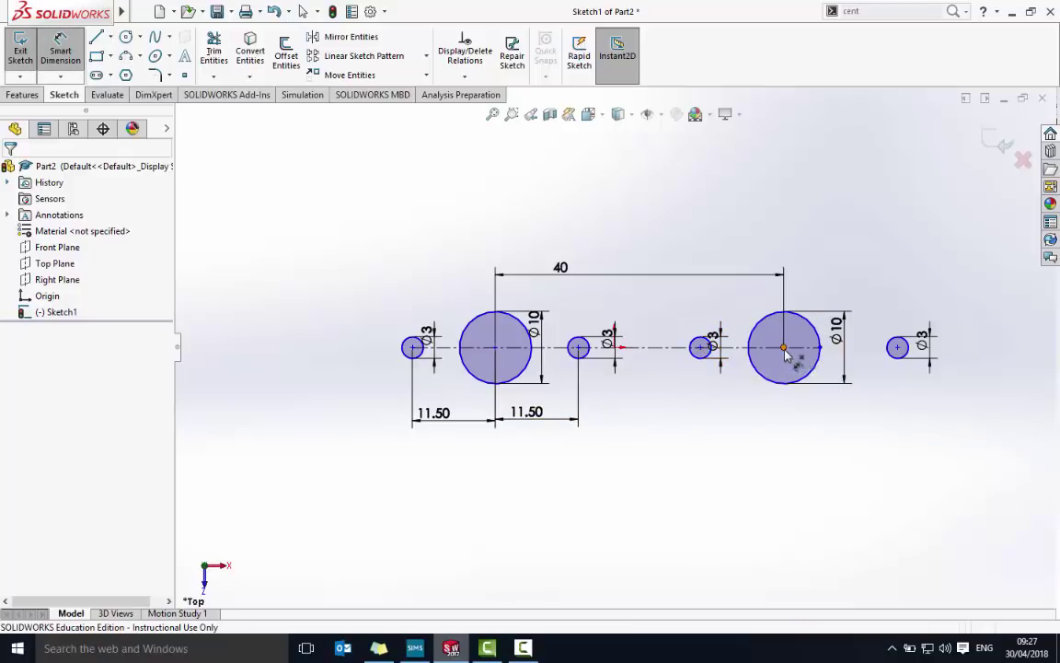
{"action": "left_click", "coordinate": [701, 349]}
{"action": "left_click", "coordinate": [701, 349]}
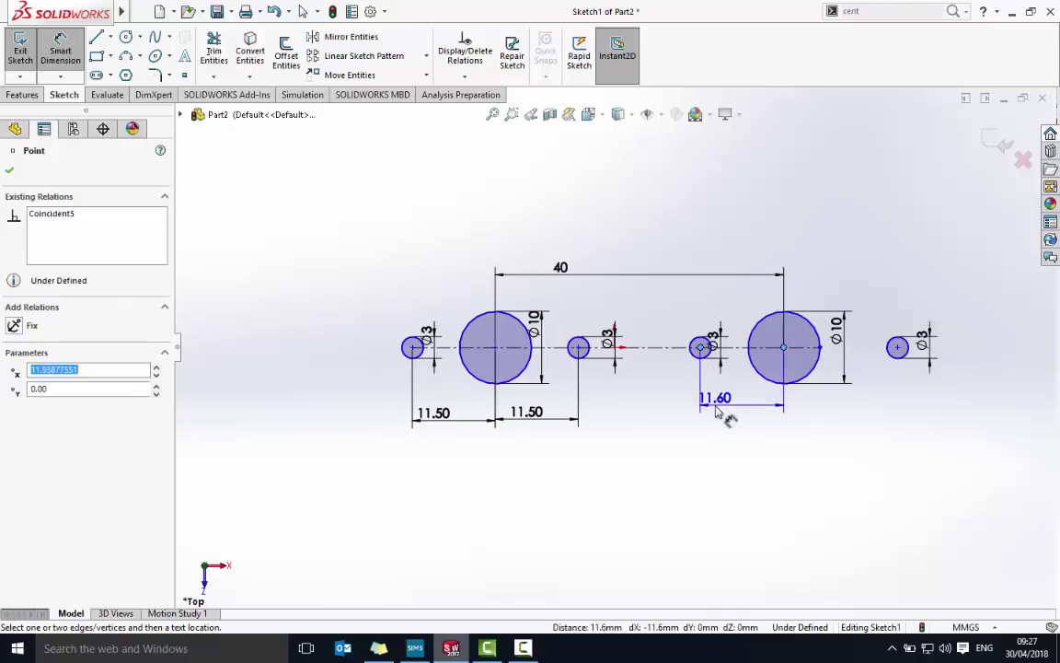
{"action": "left_click", "coordinate": [717, 413]}
{"action": "type", "text": "11.5"}
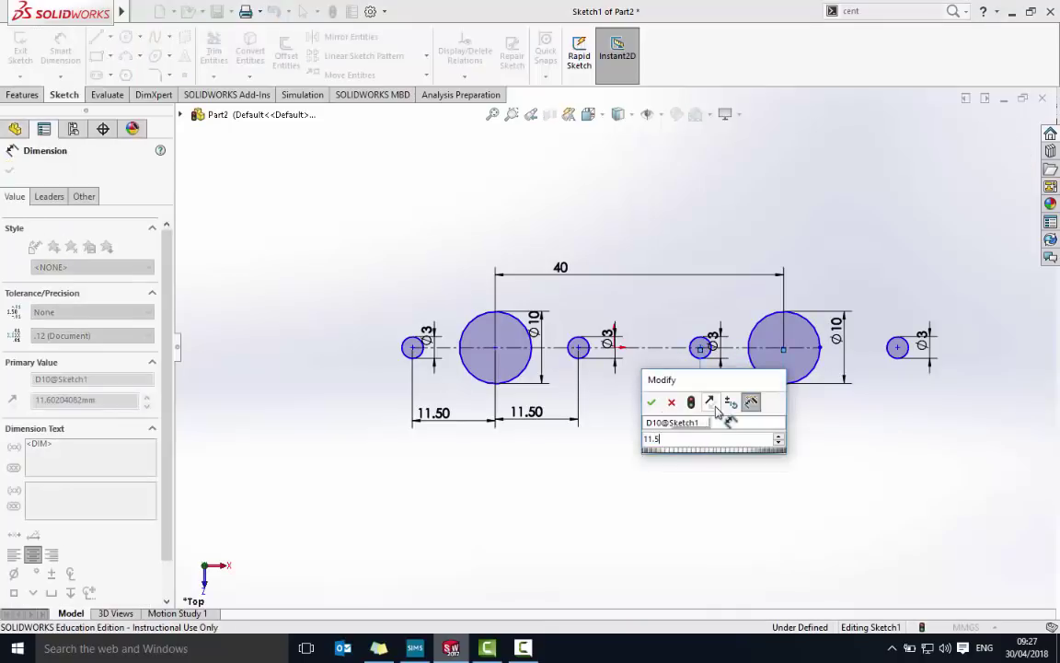
{"action": "key", "text": "Return"}
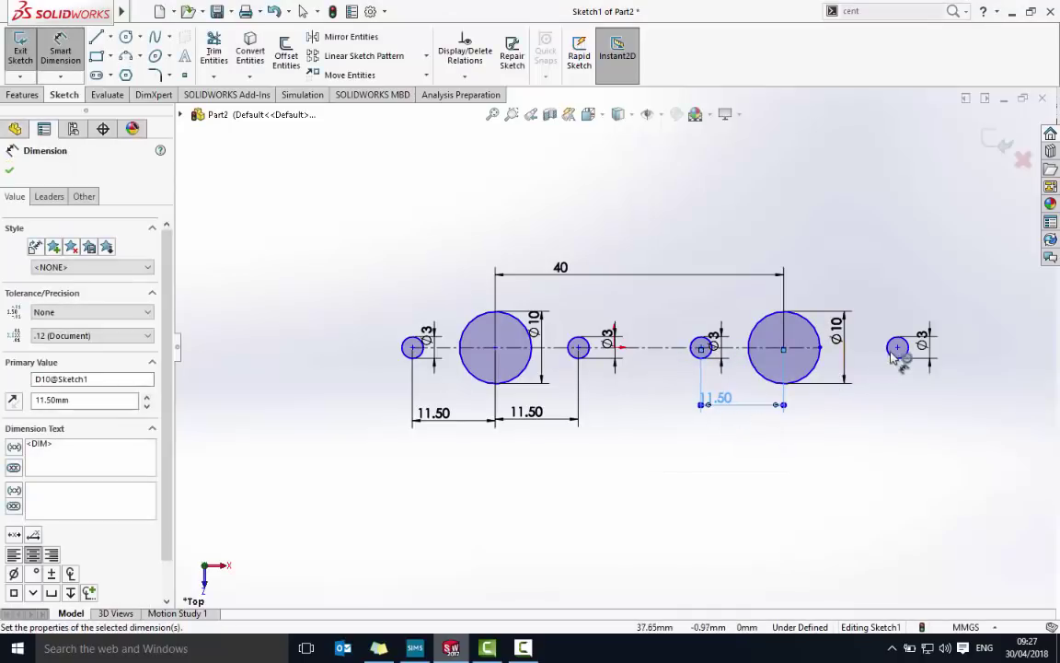
Space the outer right small circle 11.50 mm from that same centre
{"action": "left_click", "coordinate": [783, 349]}
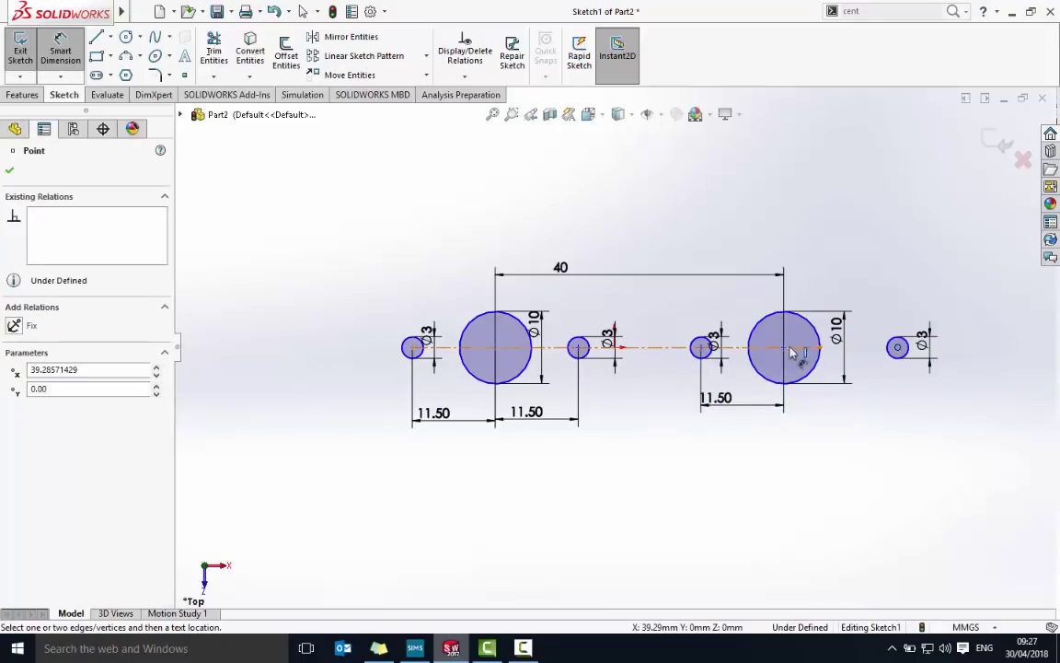
{"action": "left_click", "coordinate": [898, 347]}
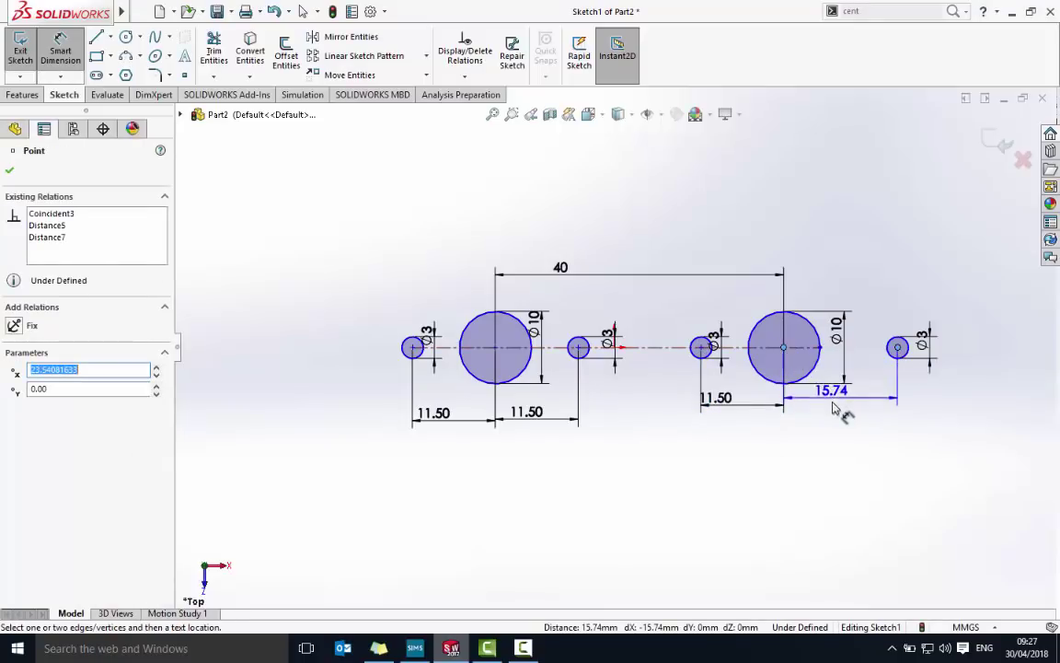
{"action": "left_click", "coordinate": [833, 409]}
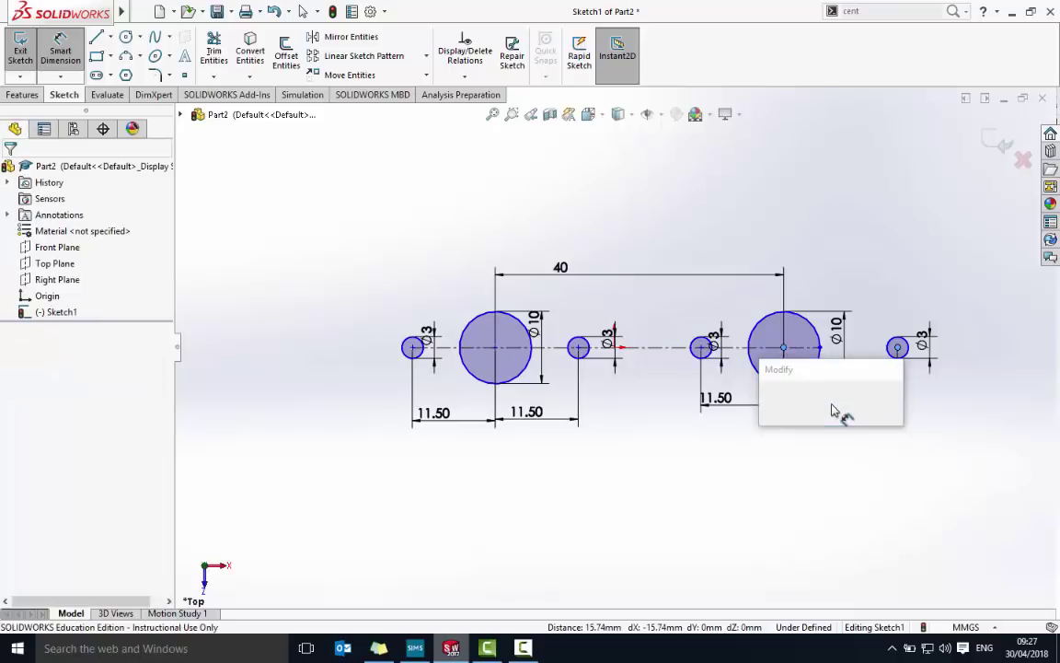
{"action": "type", "text": "11.5"}
{"action": "key", "text": "Return"}
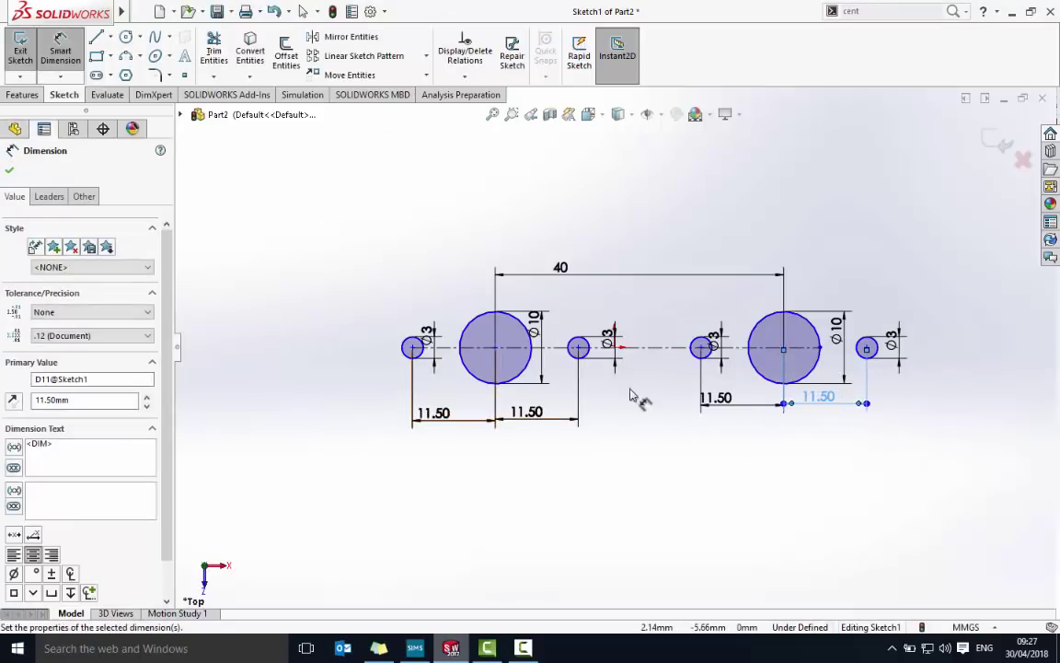
Drag the 40 dimension and the left and middle 11.50 dimensions closer to the holes
{"action": "left_click_drag", "start_coordinate": [651, 289], "coordinate": [680, 303]}
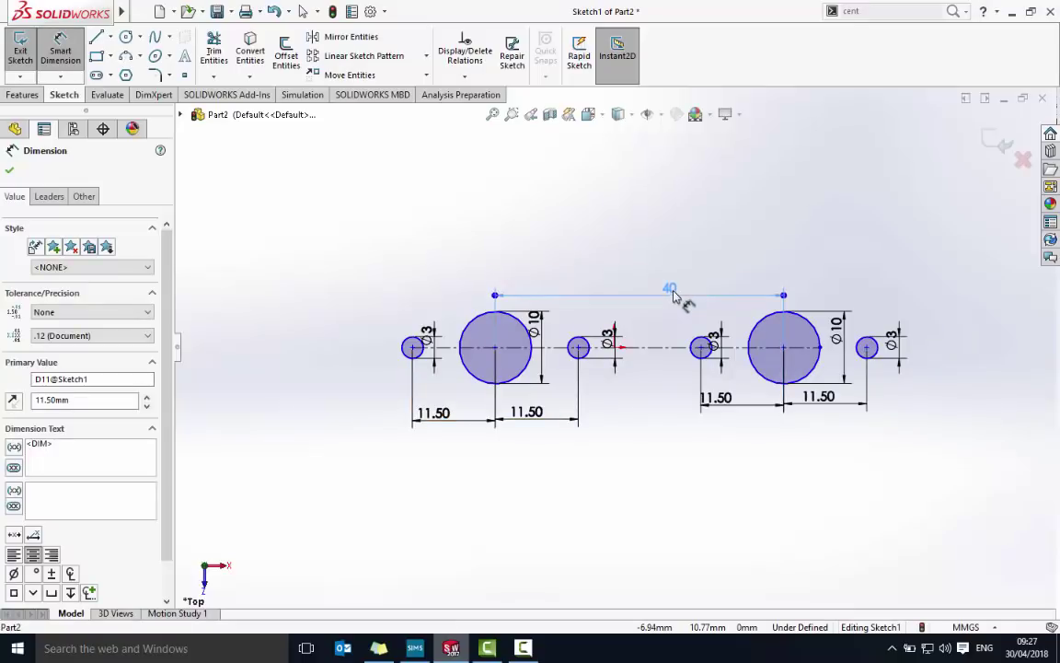
{"action": "mouse_move", "coordinate": [457, 427]}
{"action": "left_mouse_down"}
{"action": "mouse_move", "coordinate": [479, 425]}
{"action": "mouse_move", "coordinate": [480, 412]}
{"action": "left_mouse_up"}
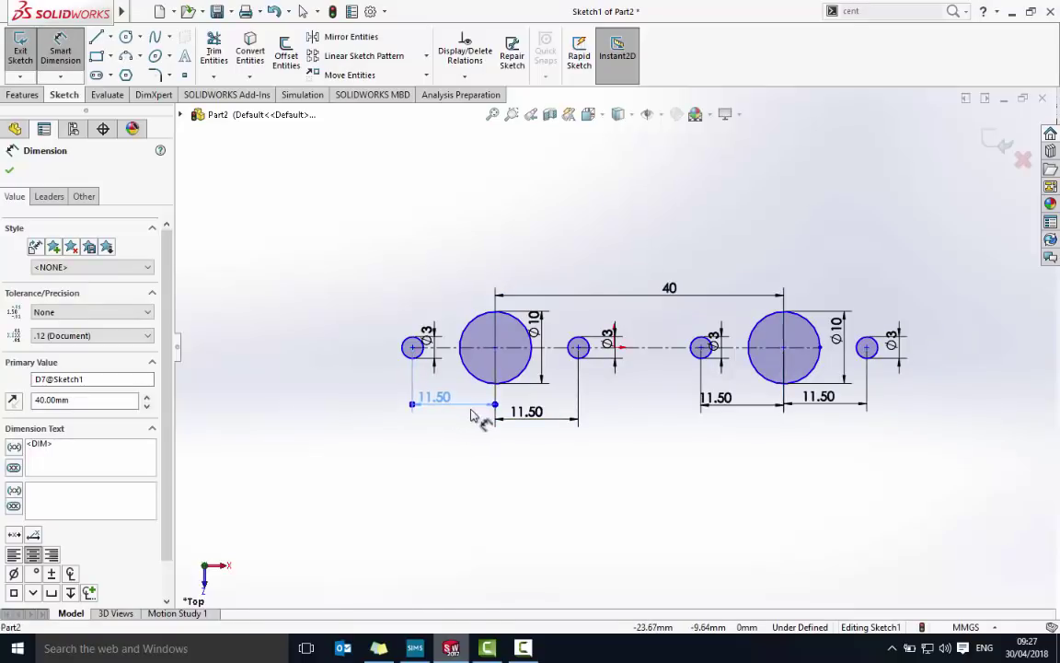
{"action": "left_click_drag", "start_coordinate": [543, 427], "coordinate": [545, 416]}
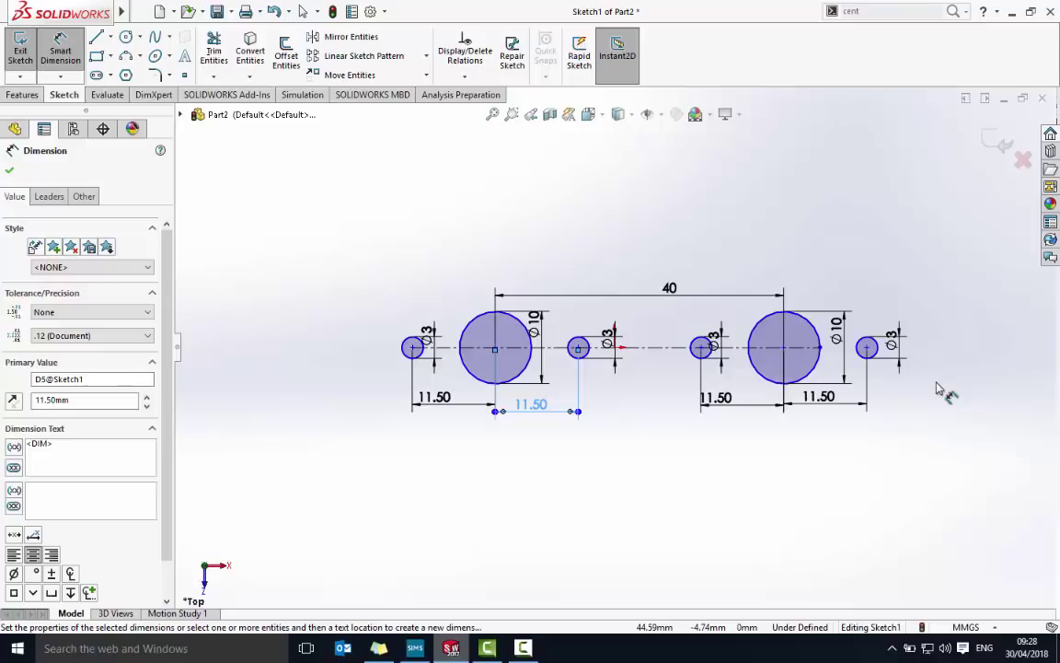
{"action": "left_click", "coordinate": [98, 58]}
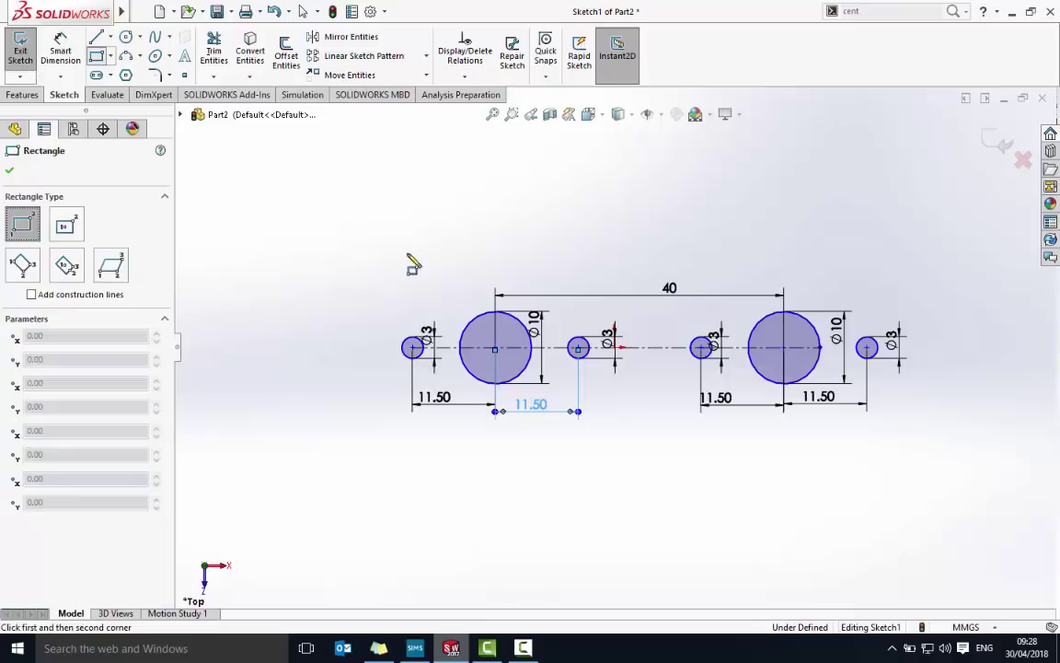
Draw a corner rectangle from above-left to below-right enclosing all six holes
{"action": "left_click", "coordinate": [367, 276]}
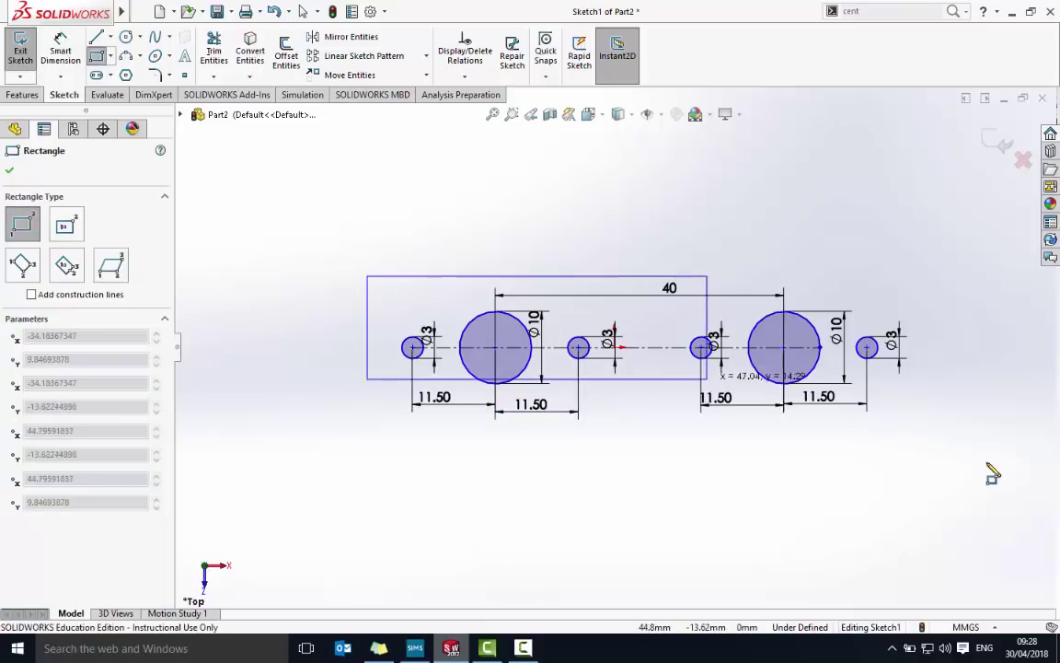
{"action": "left_click", "coordinate": [949, 438]}
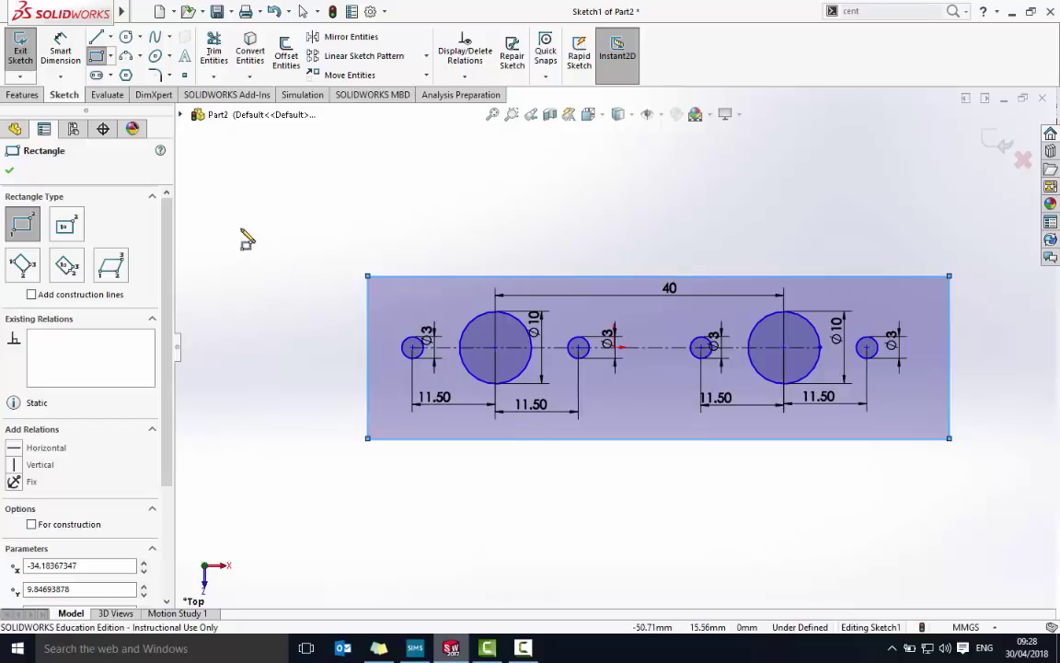
{"action": "left_click", "coordinate": [60, 51]}
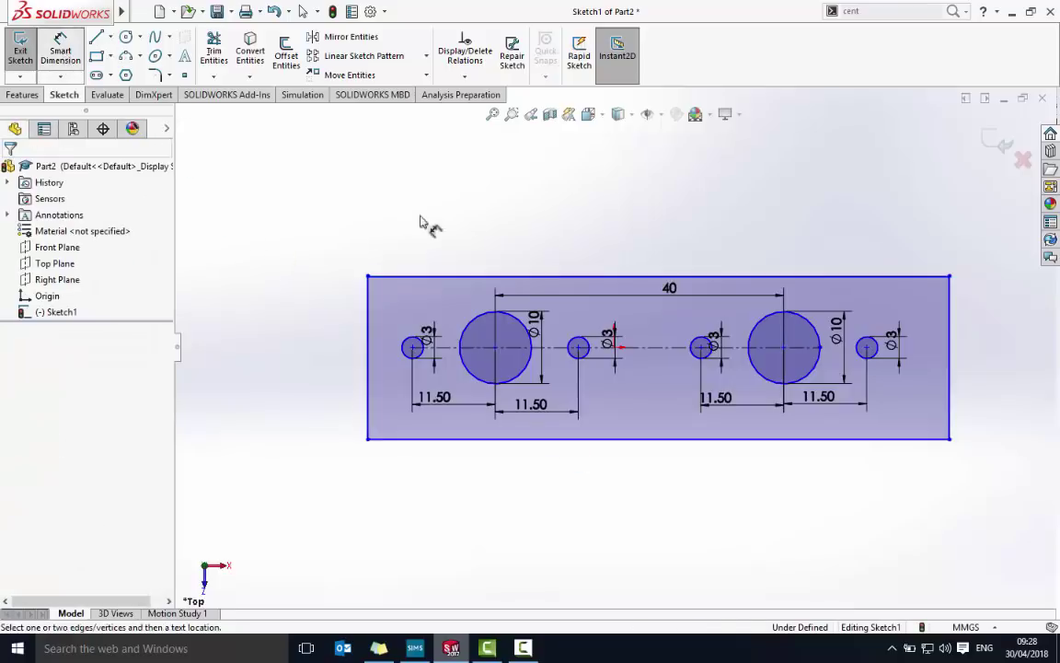
Dimension the plate outline 20 mm tall and 100 mm long
{"action": "left_click", "coordinate": [968, 347]}
{"action": "left_click", "coordinate": [982, 356]}
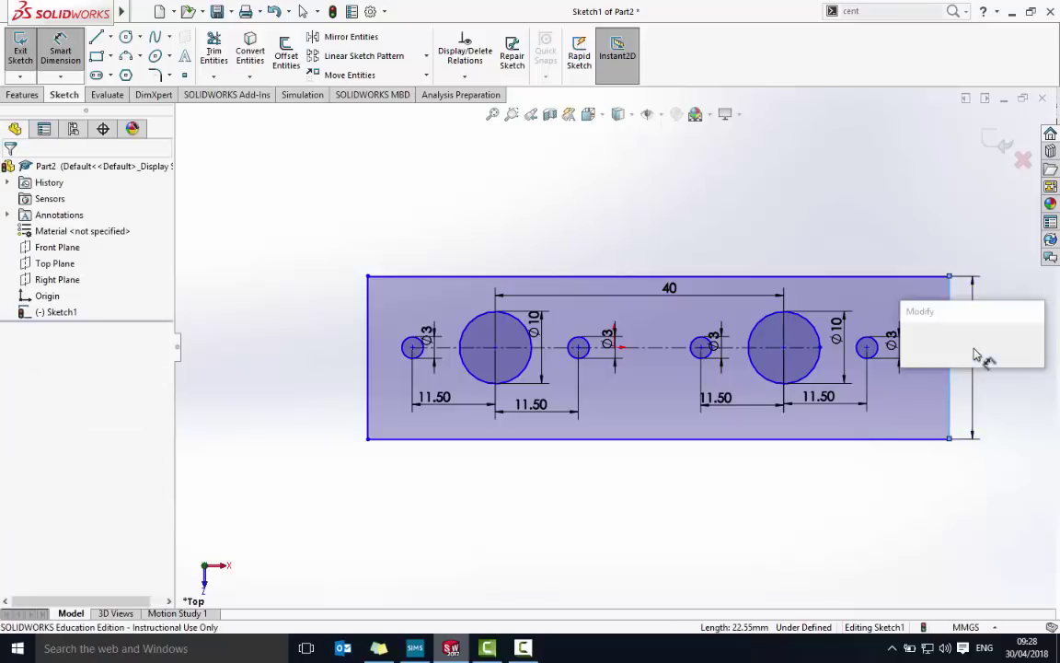
{"action": "type", "text": "20"}
{"action": "key", "text": "Return"}
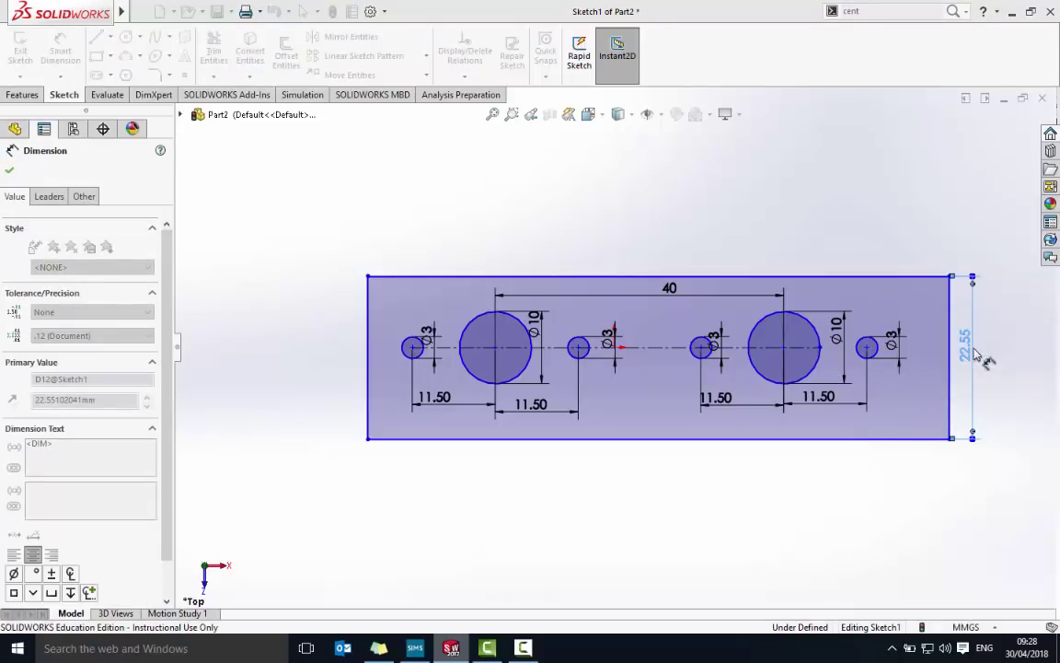
{"action": "left_click", "coordinate": [626, 297]}
{"action": "left_click", "coordinate": [625, 276]}
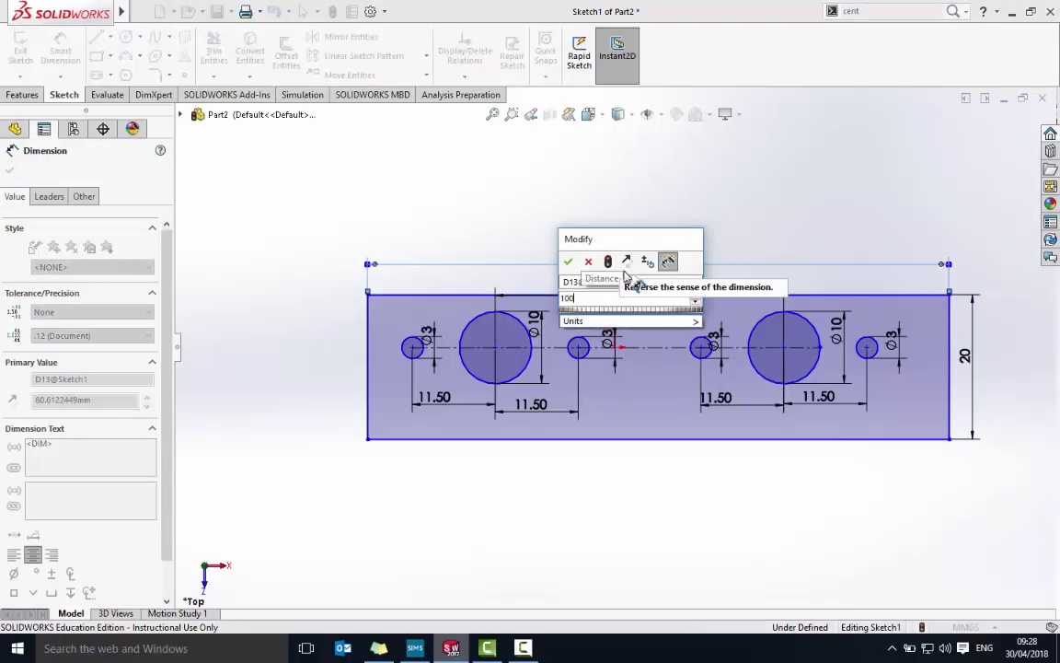
{"action": "key", "text": "Return"}
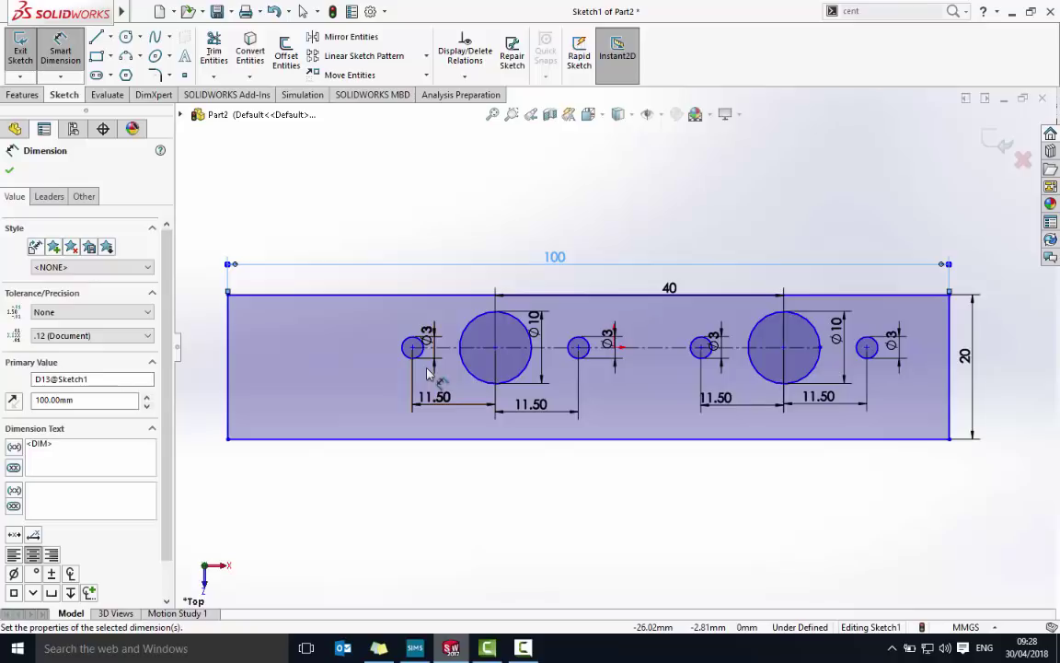
Locate the hole centres 10 mm below the top edge and the right hole 30 mm from the right end
{"action": "left_click", "coordinate": [496, 348]}
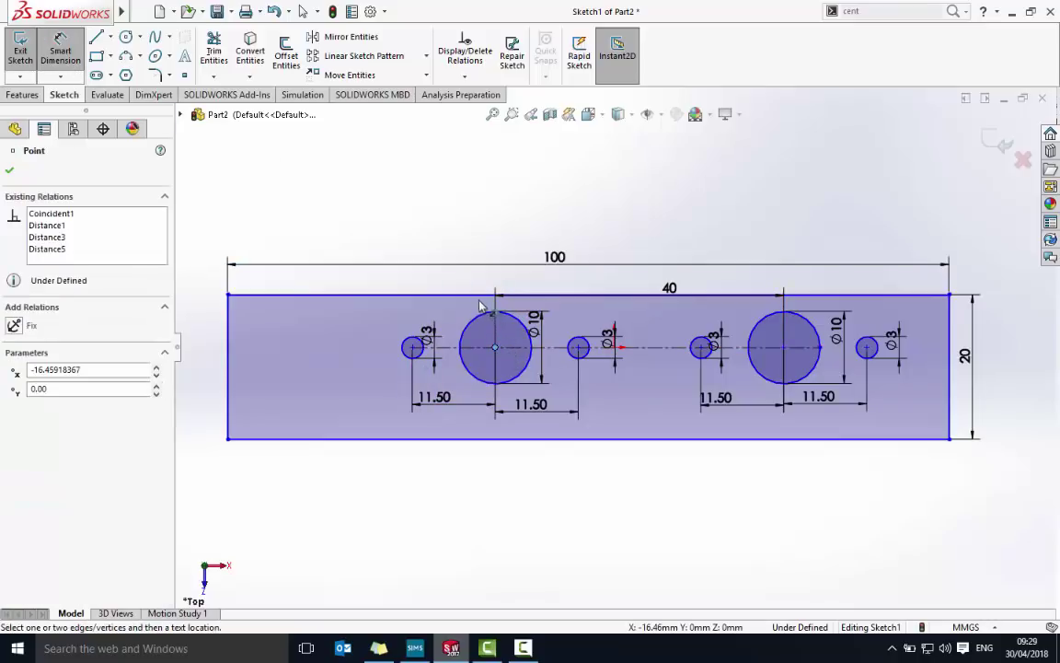
{"action": "left_click", "coordinate": [475, 300]}
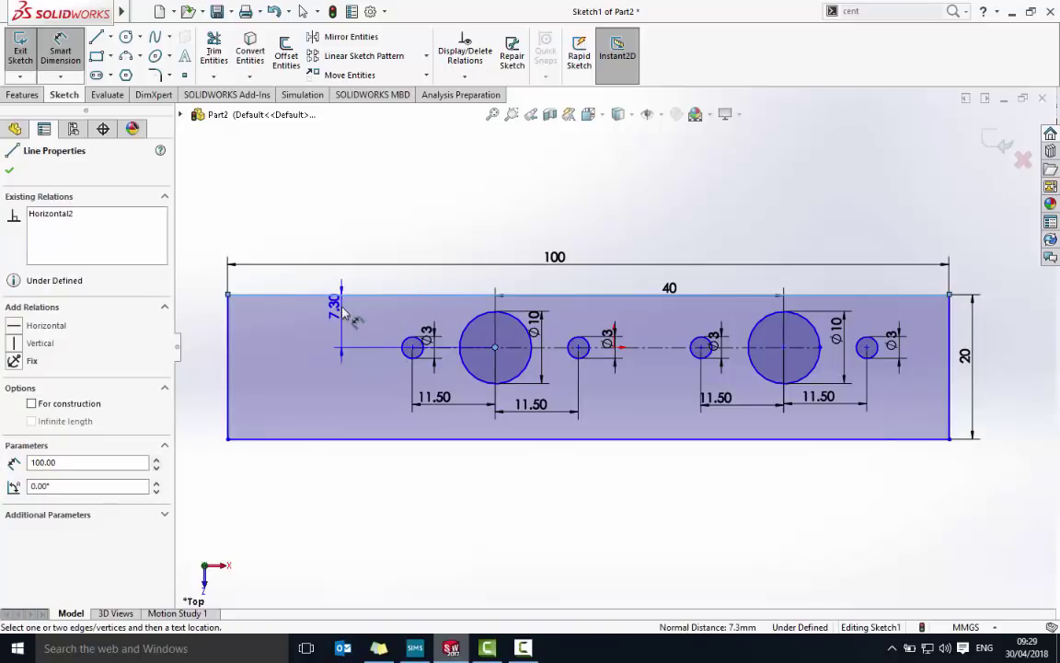
{"action": "left_click", "coordinate": [346, 314]}
{"action": "type", "text": "10"}
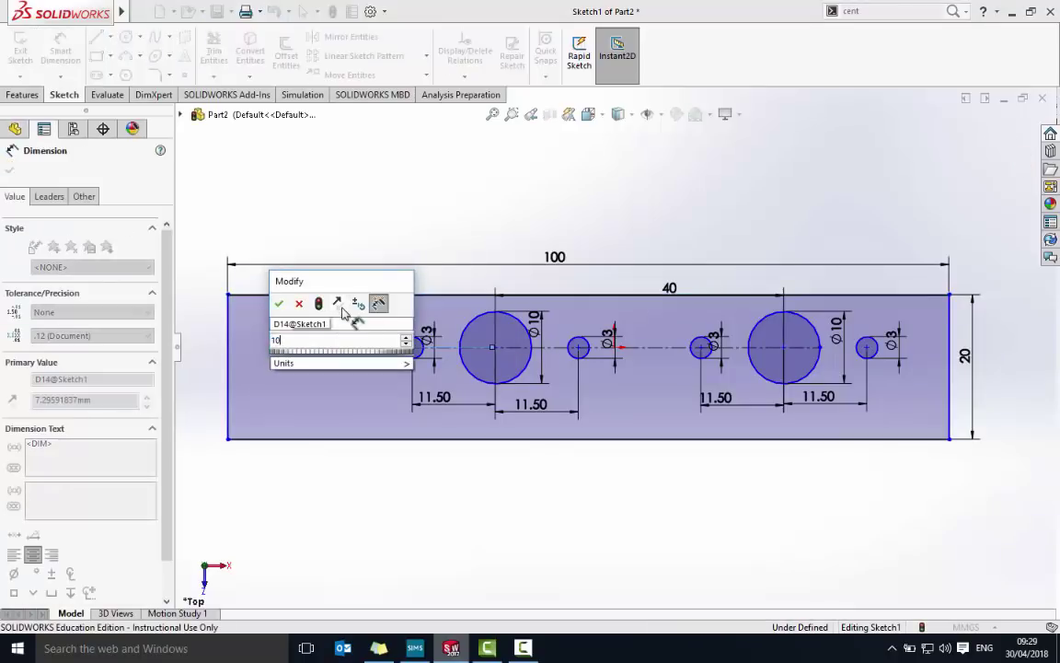
{"action": "key", "text": "Return"}
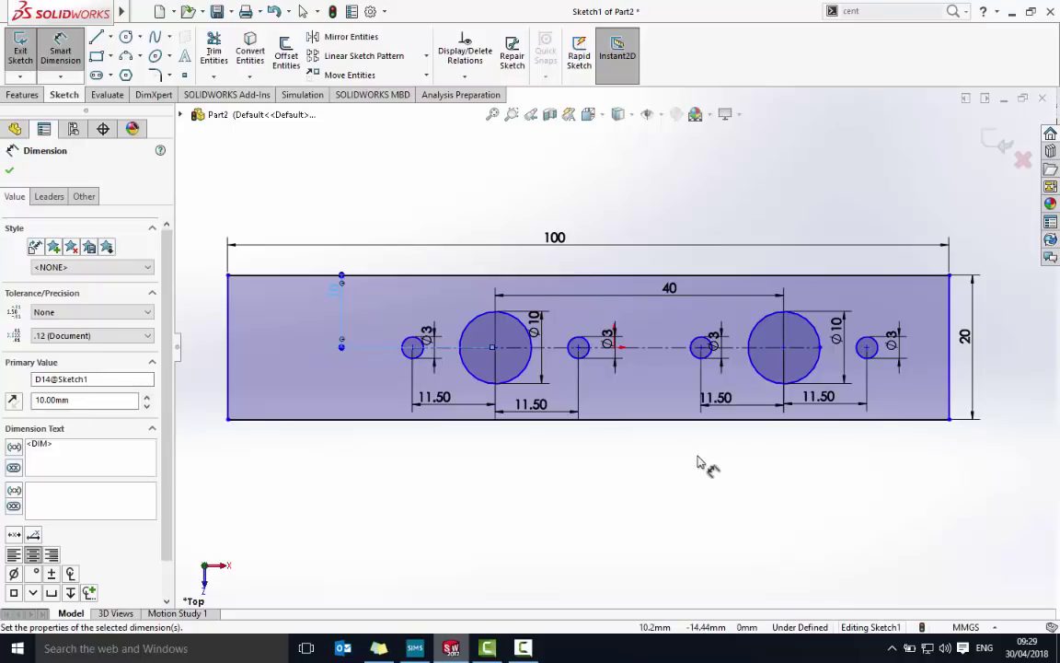
{"action": "left_click", "coordinate": [784, 349]}
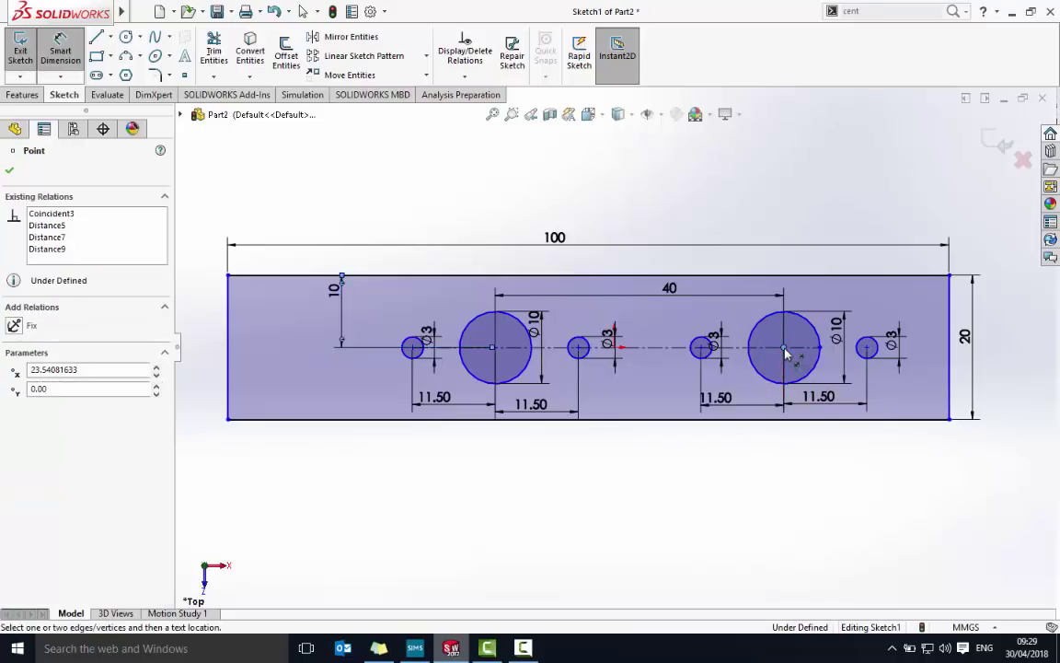
{"action": "left_click", "coordinate": [950, 371]}
{"action": "left_click", "coordinate": [905, 483]}
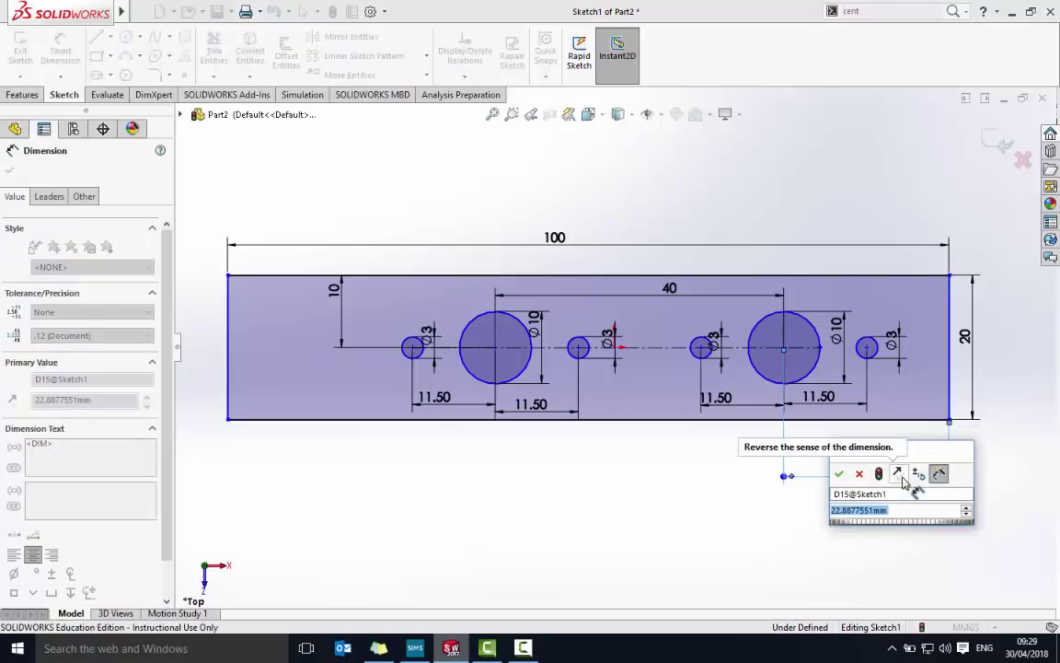
{"action": "key", "text": "Return"}
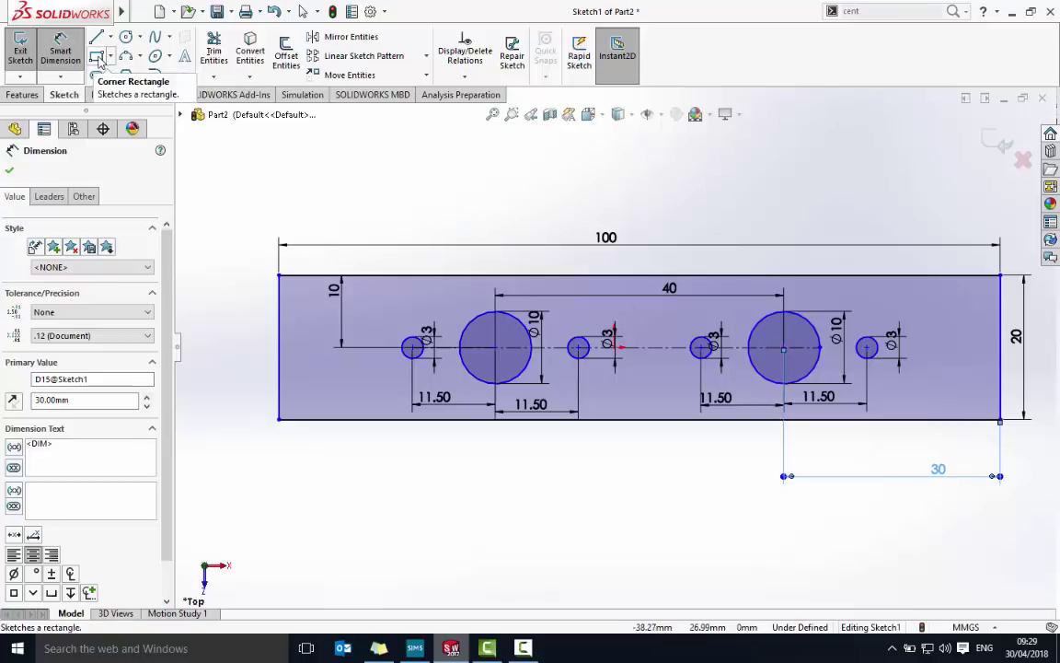
Draw upper and lower corner rectangles against the plate's left end for the notches
{"action": "left_click", "coordinate": [100, 60]}
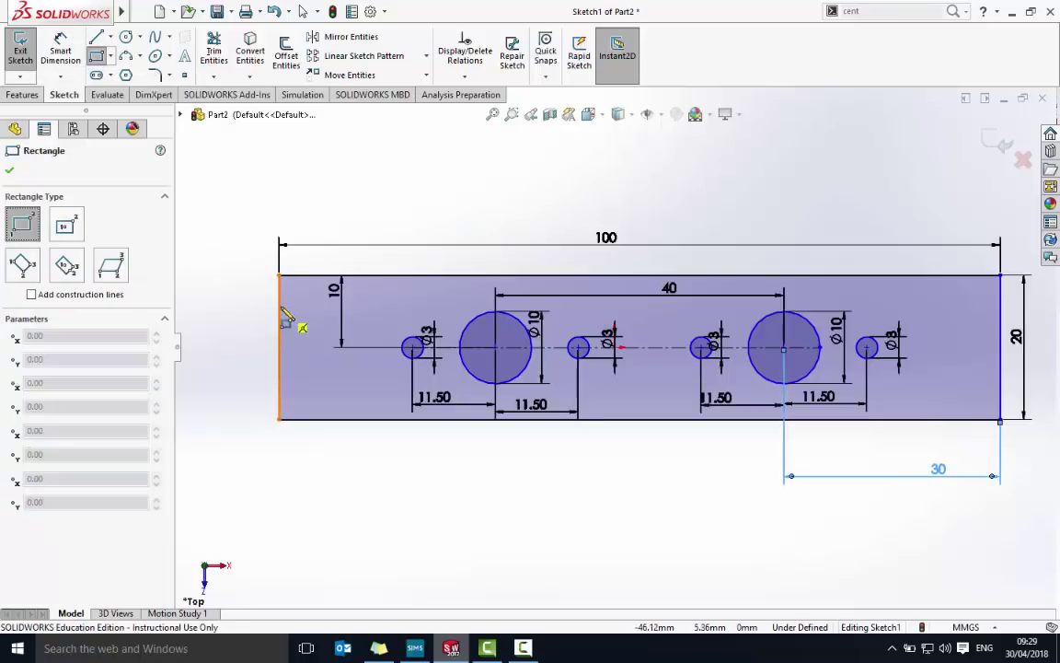
{"action": "left_click", "coordinate": [278, 306]}
{"action": "left_click", "coordinate": [257, 329]}
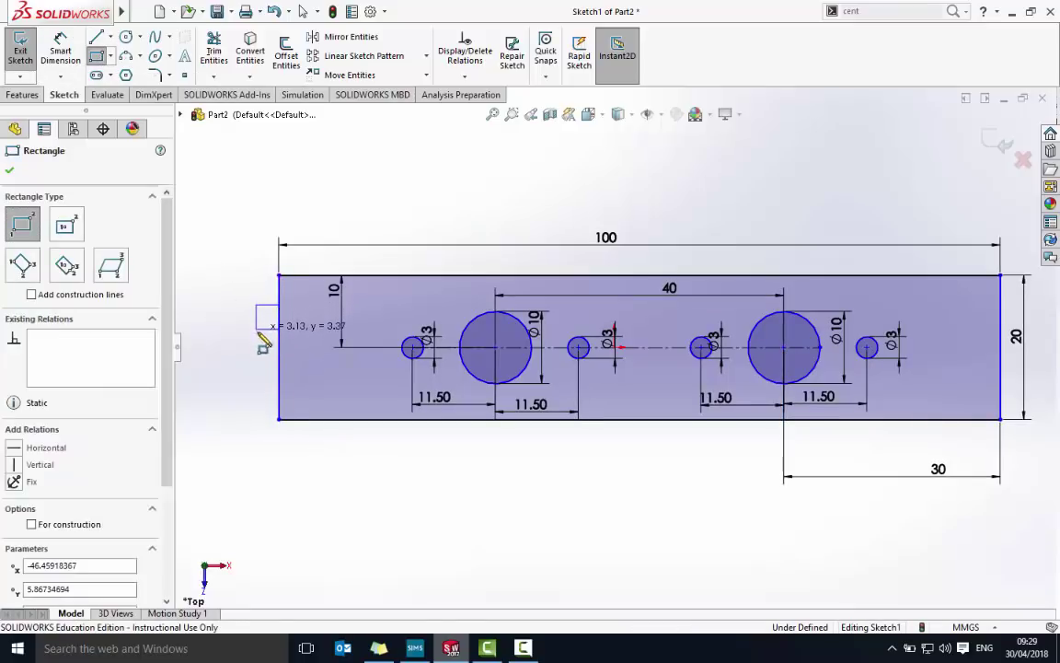
{"action": "left_click", "coordinate": [278, 360]}
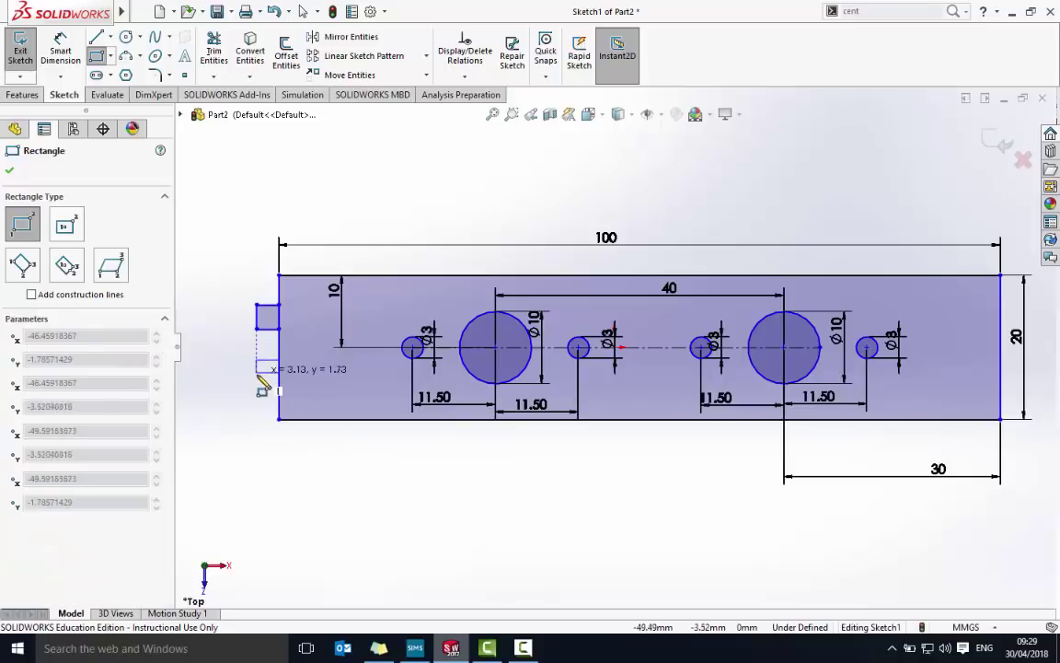
{"action": "left_click", "coordinate": [257, 386]}
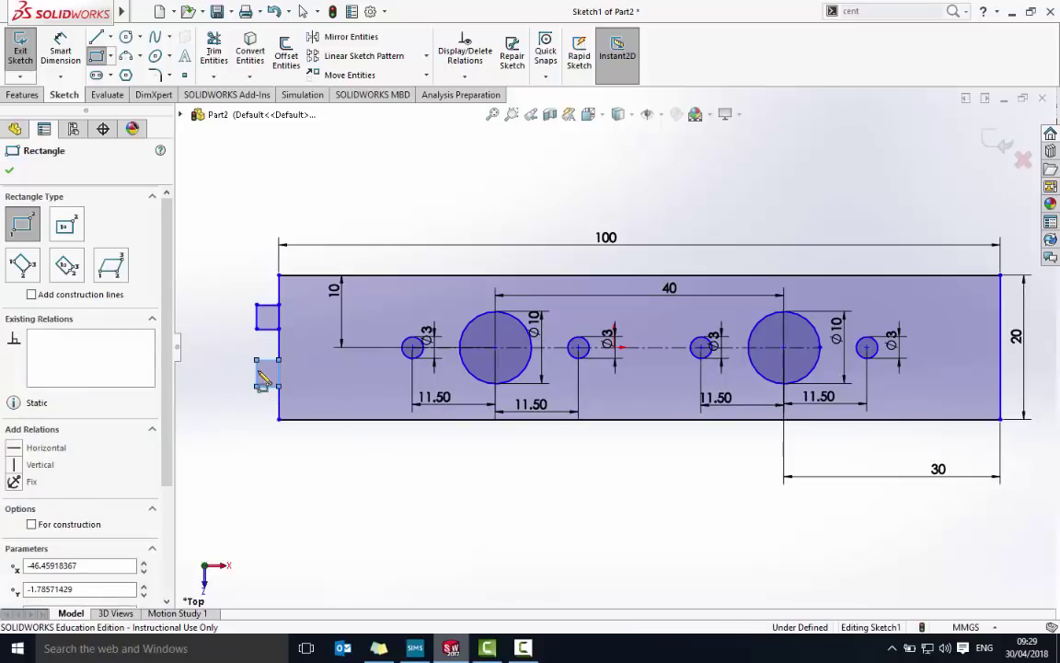
{"action": "left_click", "coordinate": [60, 50]}
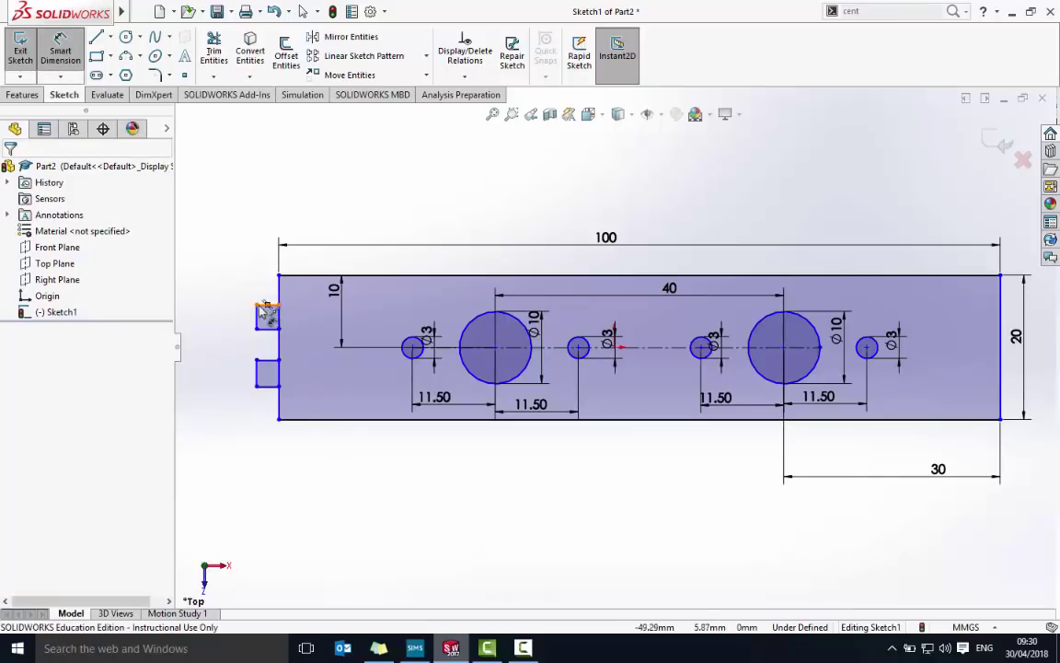
Dimension both left-end notch rectangles 3 mm wide
{"action": "scroll", "coordinate": [262, 306], "scroll_direction": "up", "scroll_amount": 2}
{"action": "scroll", "coordinate": [312, 315], "scroll_direction": "down", "scroll_amount": 4}
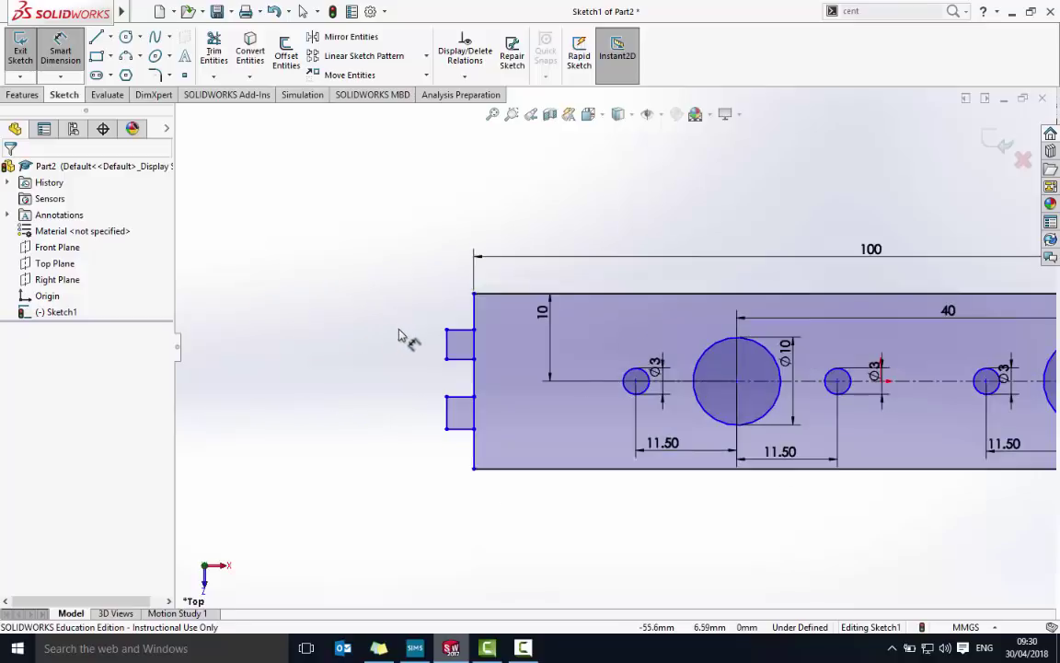
{"action": "scroll", "coordinate": [402, 336], "scroll_direction": "down", "scroll_amount": 1}
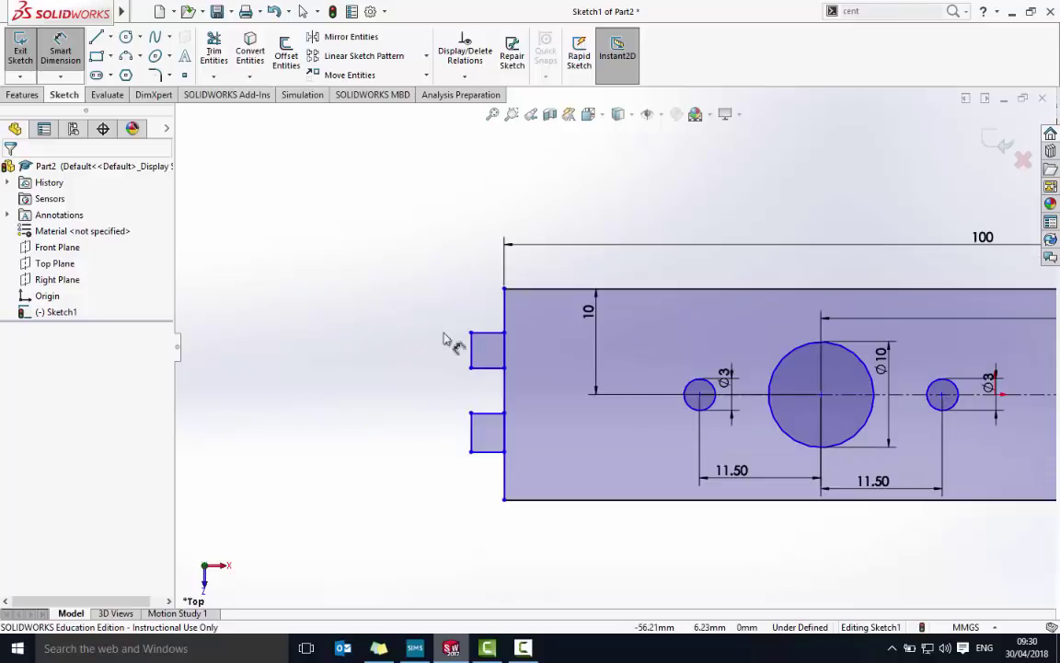
{"action": "left_click", "coordinate": [493, 334]}
{"action": "left_click", "coordinate": [494, 325]}
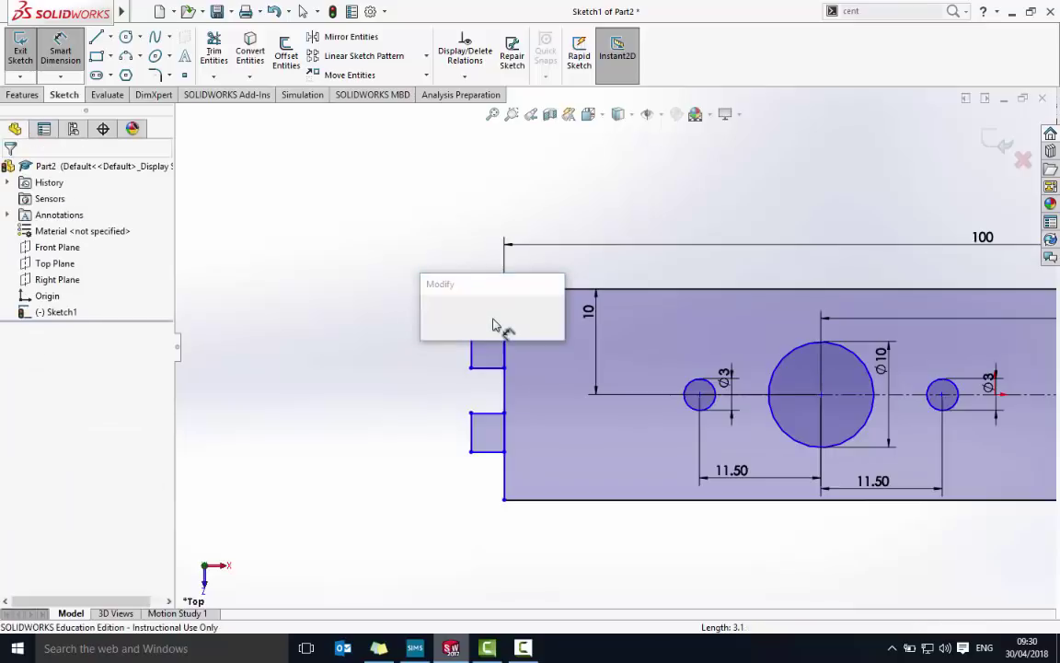
{"action": "type", "text": "3"}
{"action": "key", "text": "Return"}
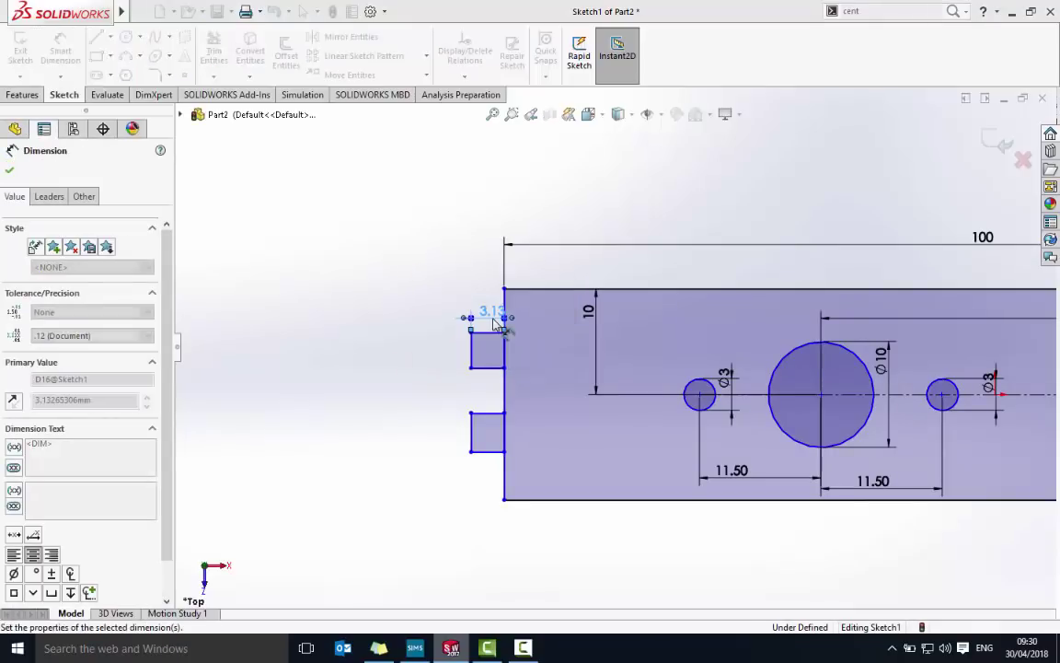
{"action": "left_click", "coordinate": [494, 456]}
{"action": "left_click", "coordinate": [491, 474]}
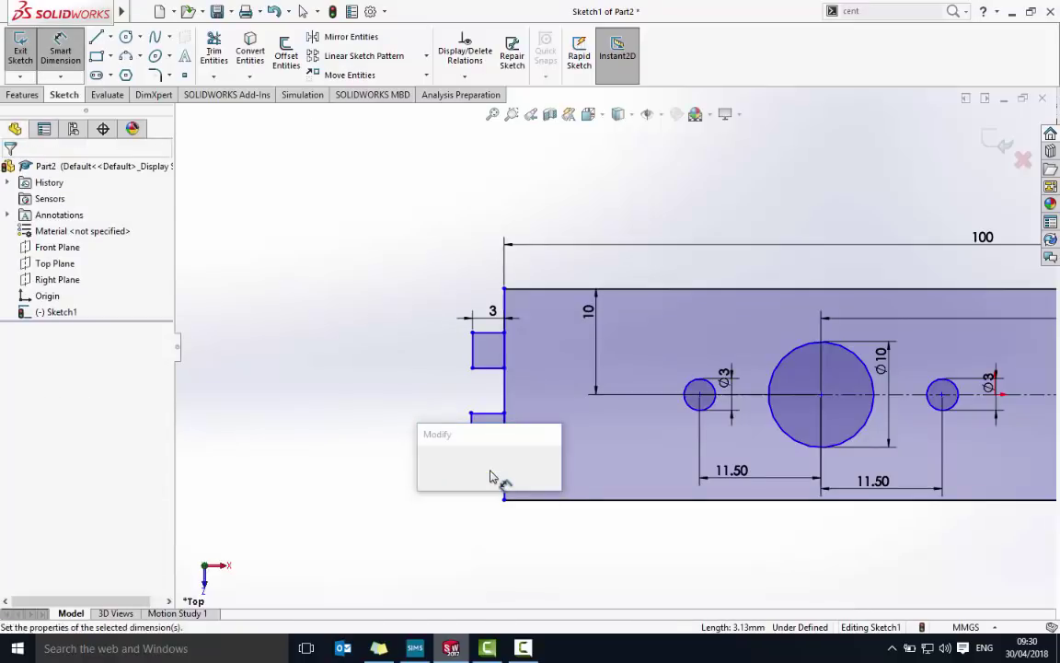
{"action": "type", "text": "3.00mm"}
{"action": "key", "text": "Return"}
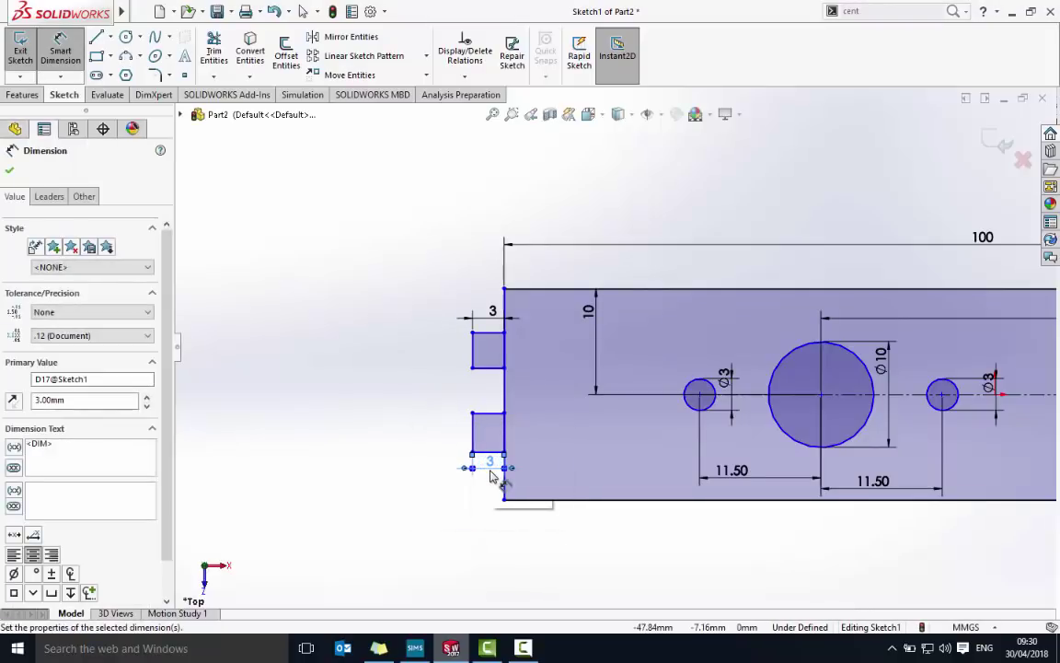
Set the upper and lower notch rectangles' heights to 4 mm each
{"action": "left_click", "coordinate": [473, 354]}
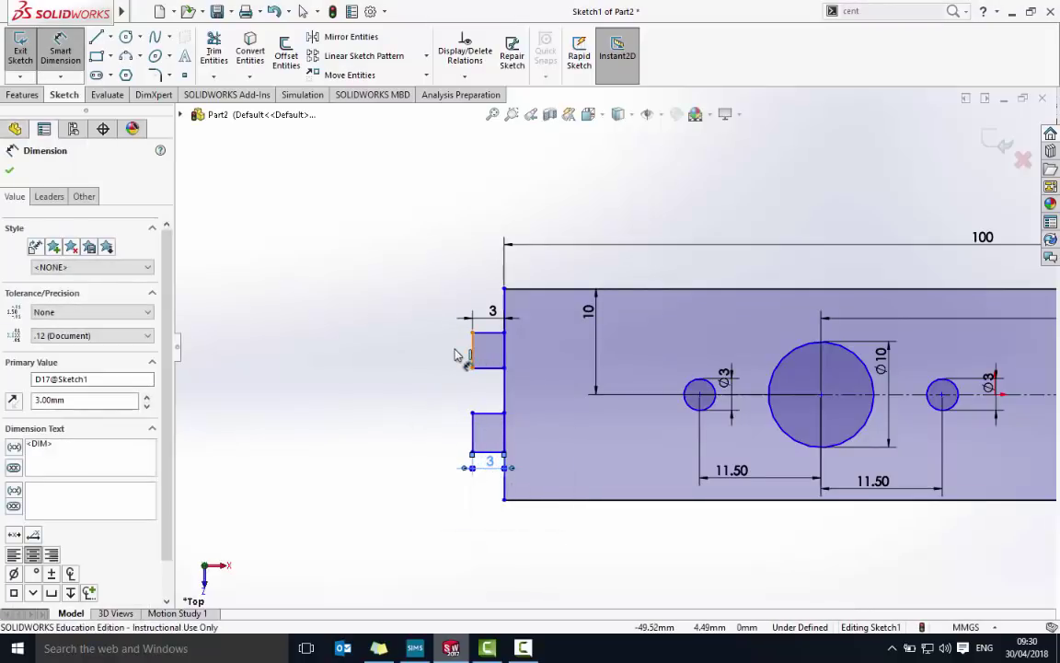
{"action": "left_click", "coordinate": [454, 355]}
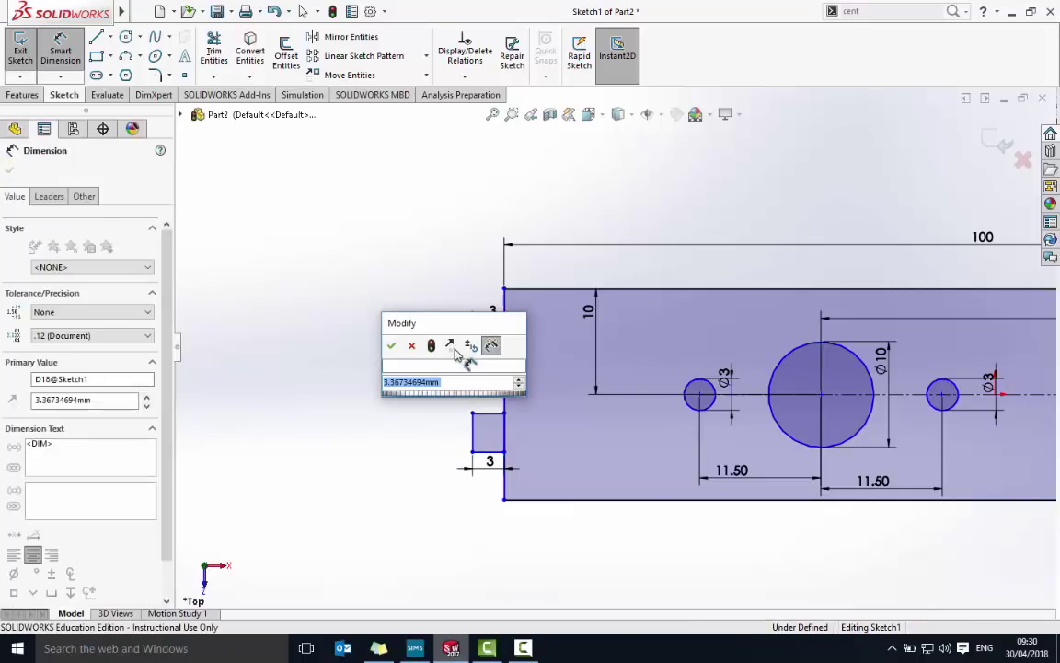
{"action": "type", "text": "4"}
{"action": "key", "text": "Return"}
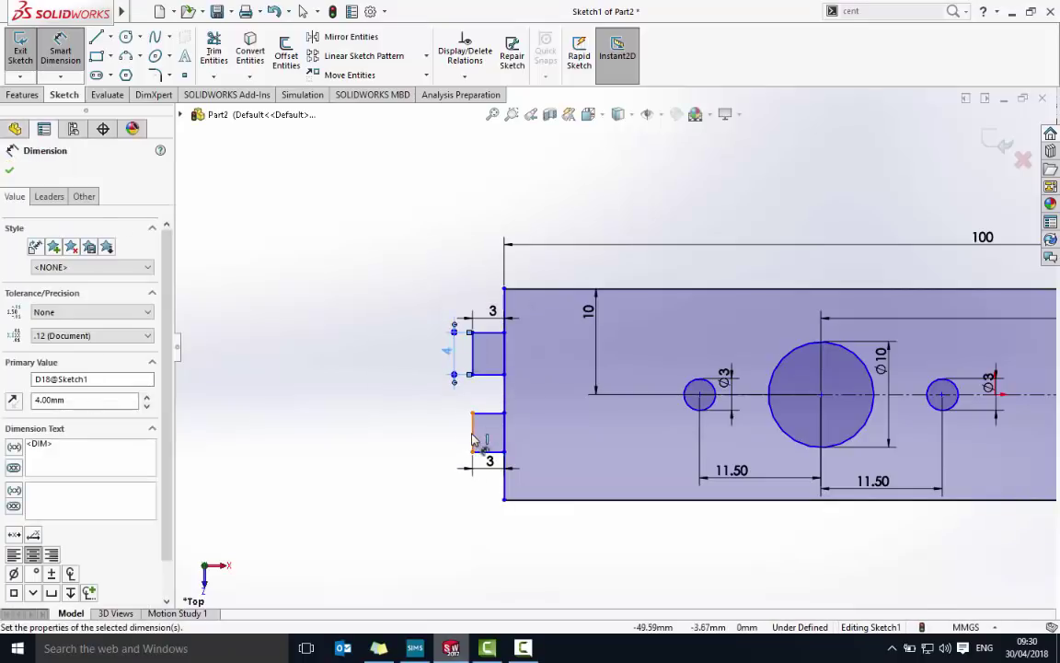
{"action": "left_click", "coordinate": [471, 433]}
{"action": "left_click", "coordinate": [447, 440]}
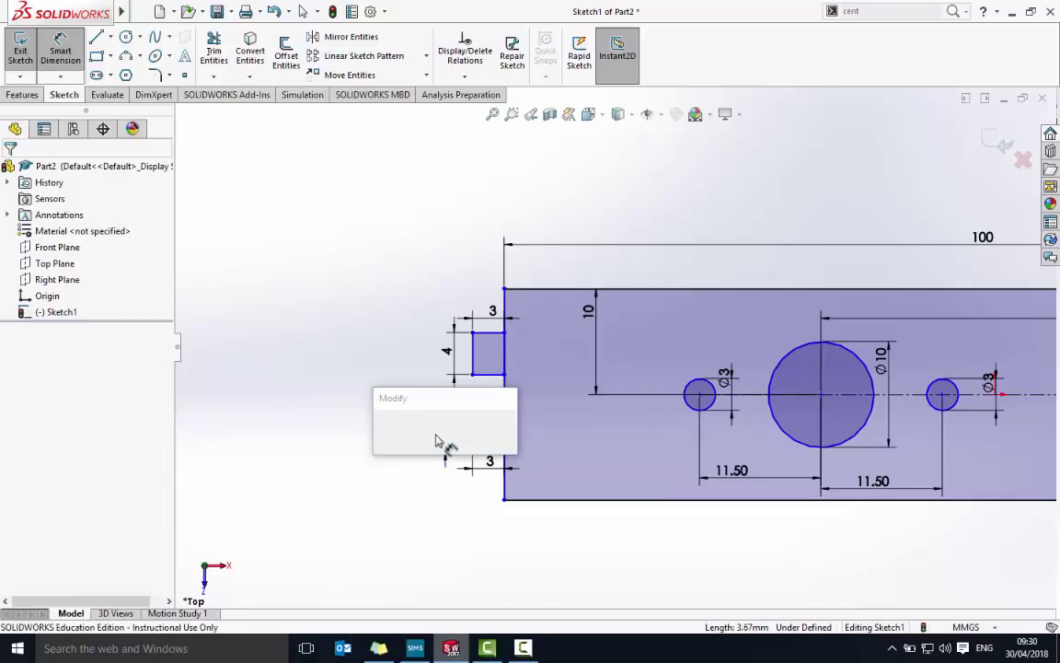
{"action": "type", "text": "4.00mm"}
{"action": "key", "text": "Return"}
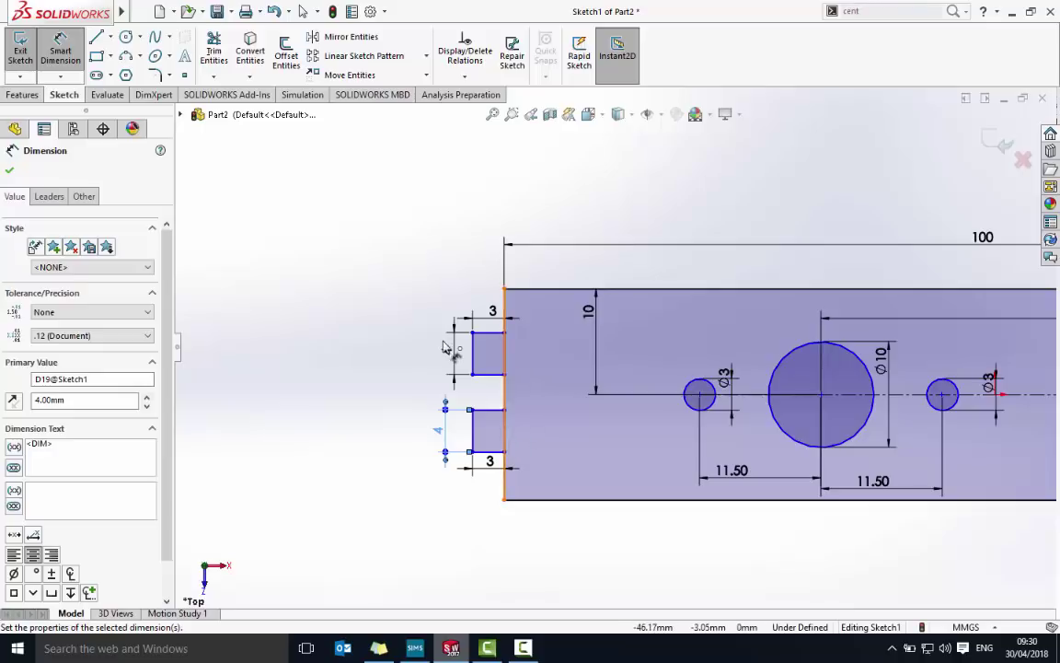
Trim away the inner edges of both left-end notch rectangles
{"action": "left_click", "coordinate": [215, 53]}
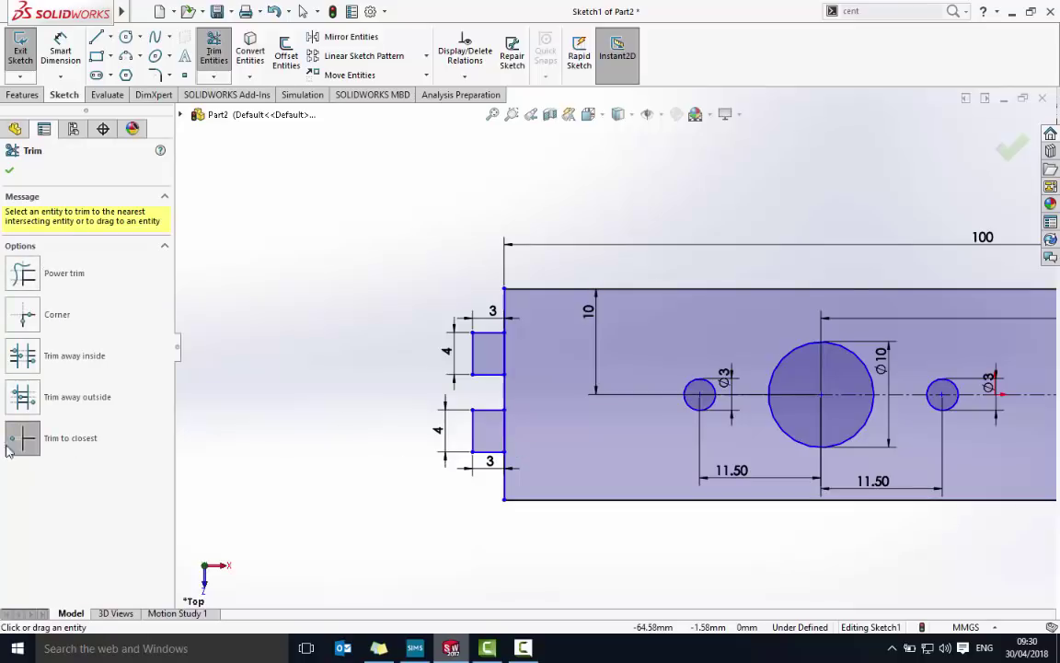
{"action": "left_click", "coordinate": [507, 442]}
{"action": "left_click", "coordinate": [508, 440]}
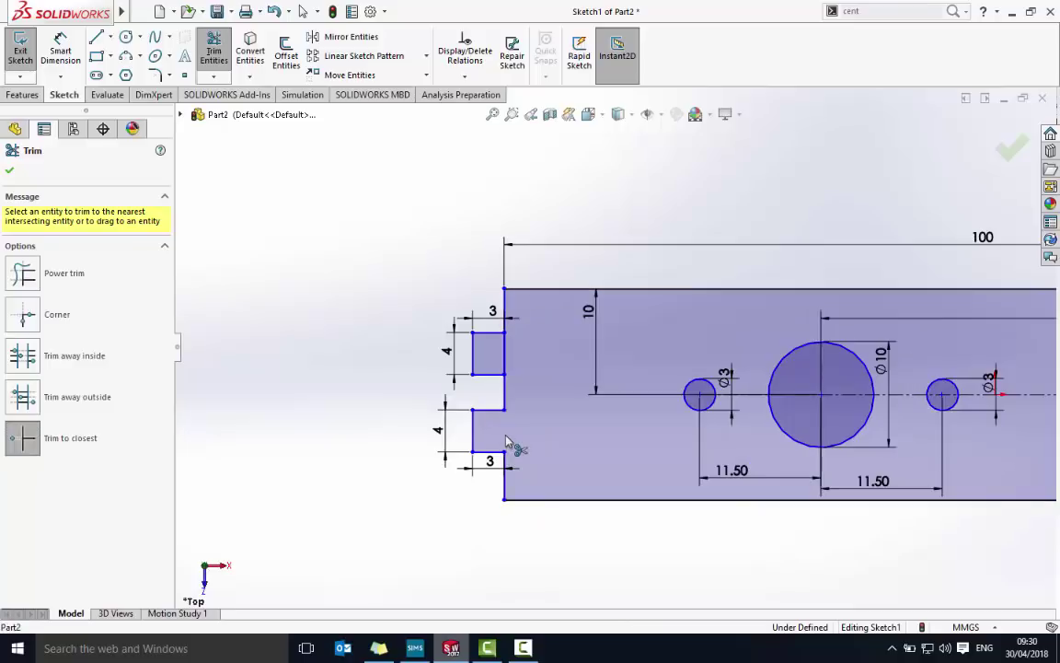
{"action": "left_click", "coordinate": [508, 364]}
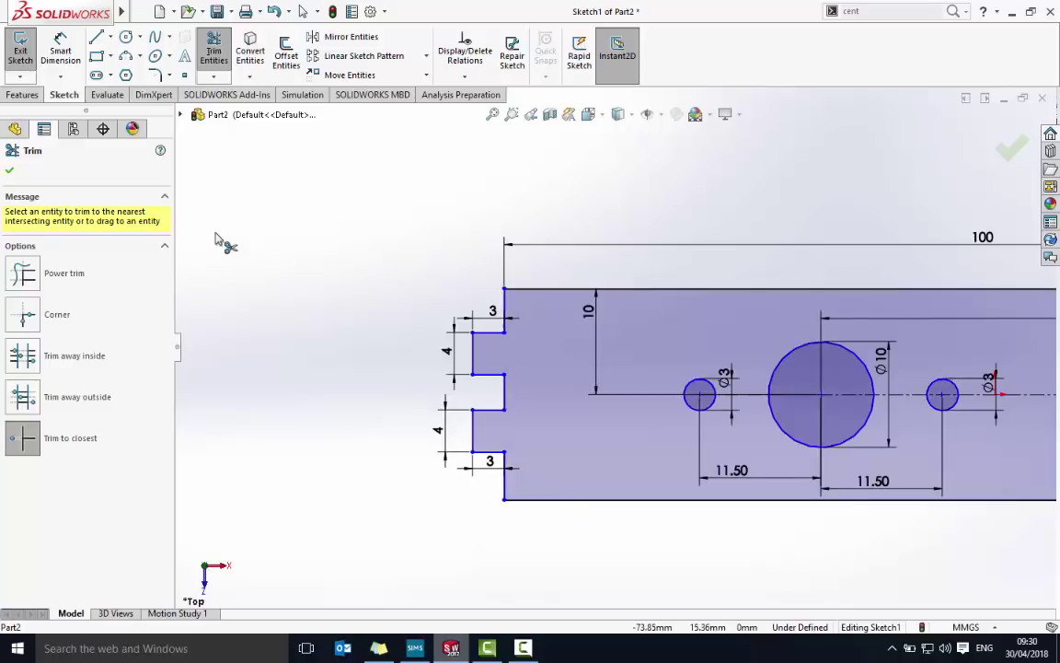
{"action": "left_click", "coordinate": [60, 51]}
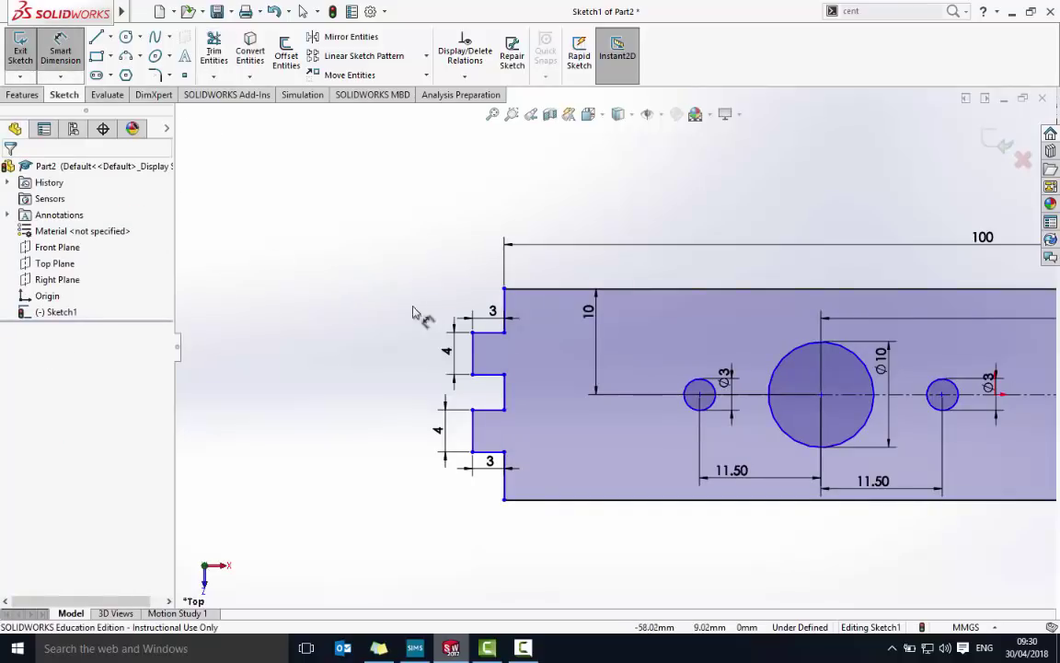
Dimension the section above the upper notch 3 mm and the section between notches 4 mm
{"action": "left_click", "coordinate": [505, 313]}
{"action": "left_click", "coordinate": [495, 313]}
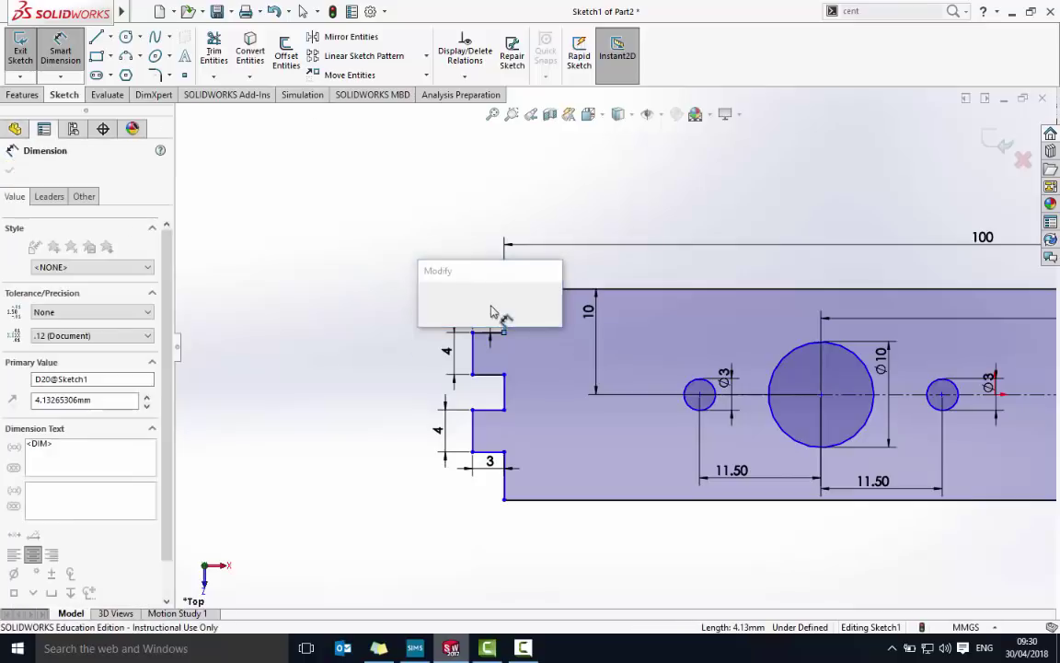
{"action": "type", "text": "3"}
{"action": "key", "text": "Return"}
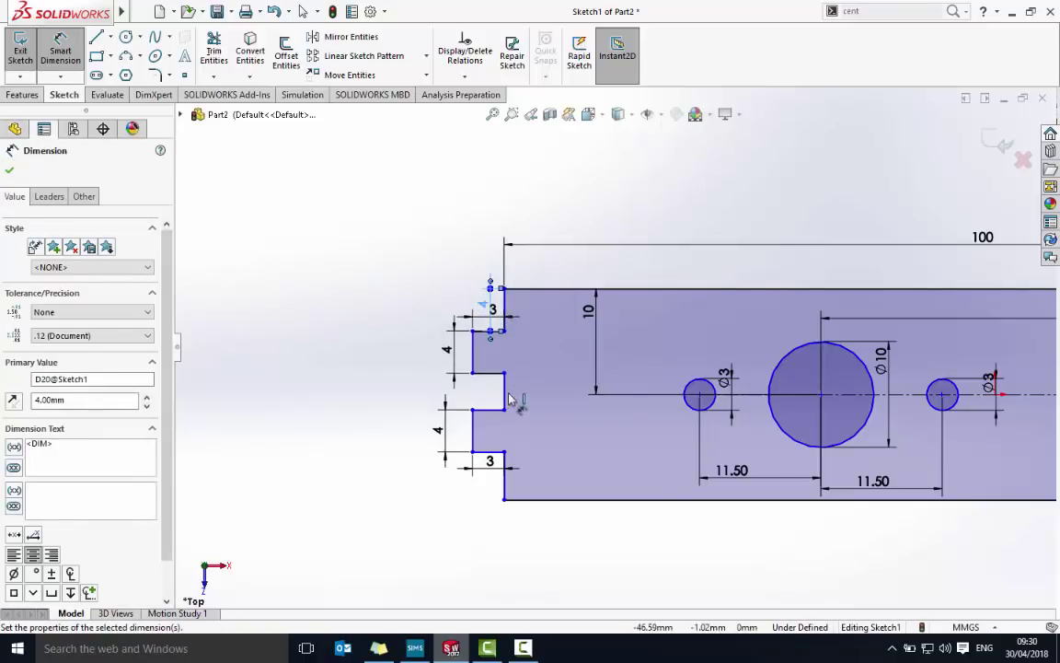
{"action": "left_click", "coordinate": [497, 397]}
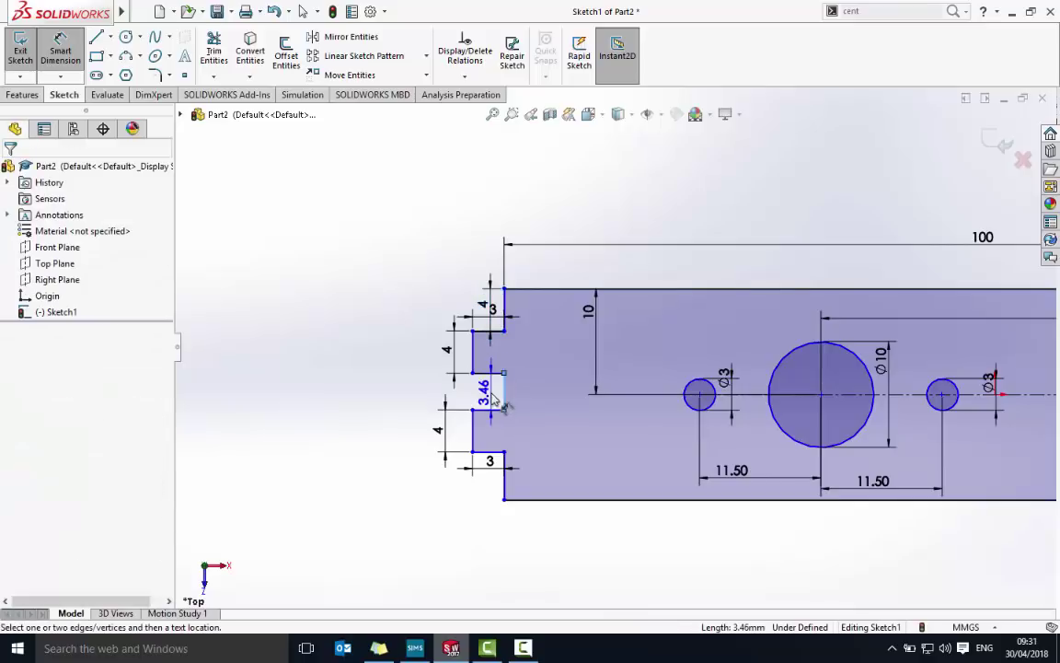
{"action": "left_click", "coordinate": [493, 402]}
{"action": "type", "text": "4"}
{"action": "key", "text": "Return"}
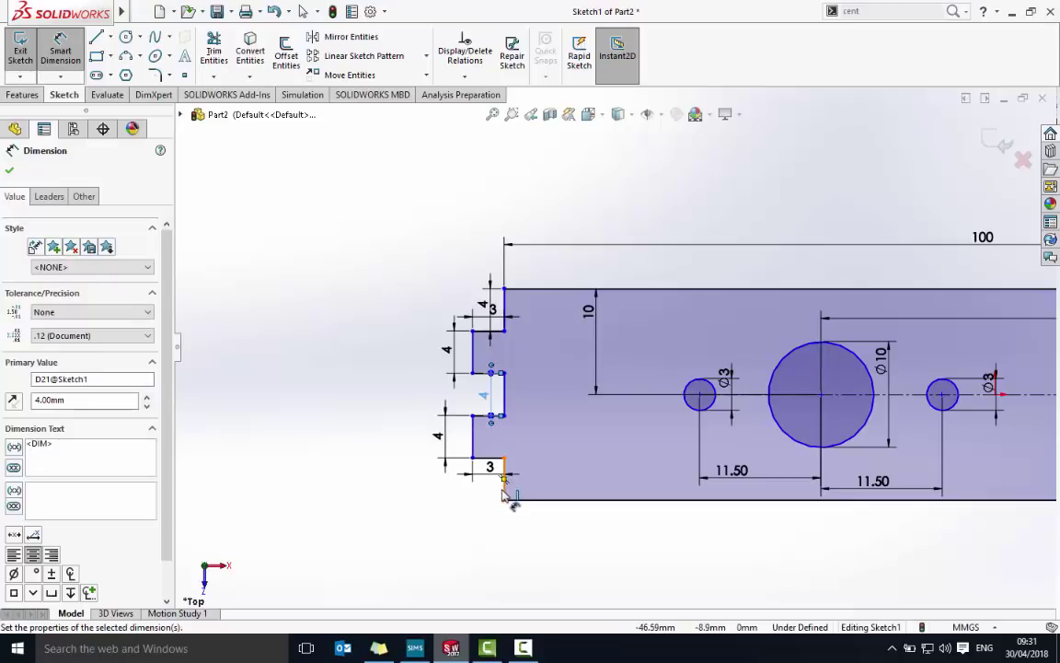
Try dimensioning the bottom section, then cancel the redundant over-defining dimension
{"action": "left_click", "coordinate": [504, 488]}
{"action": "left_click", "coordinate": [493, 497]}
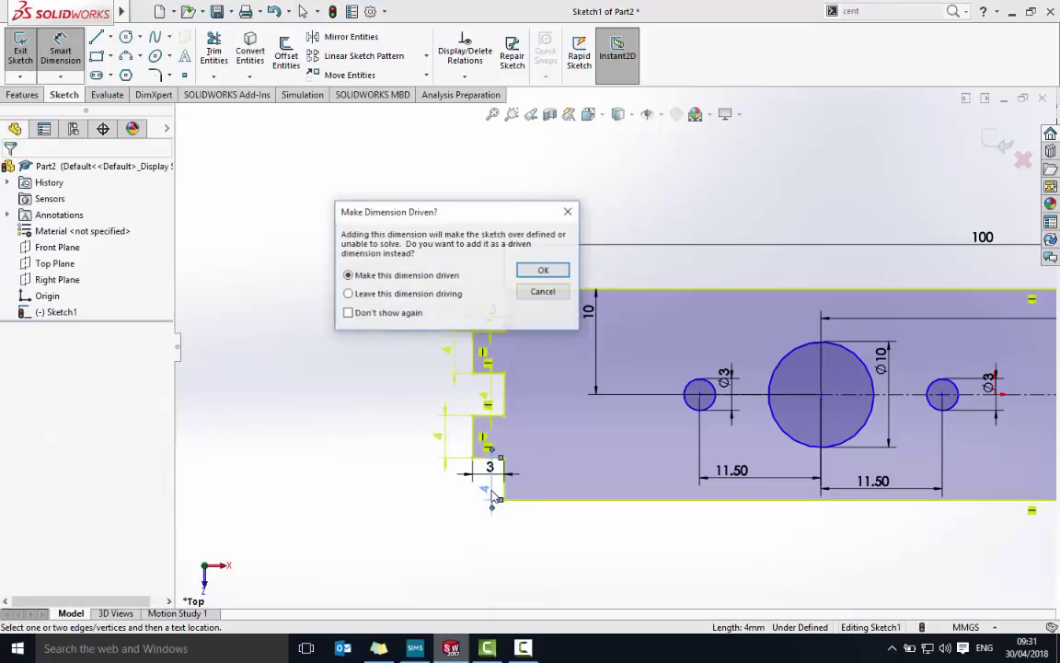
{"action": "left_click", "coordinate": [543, 291]}
{"action": "scroll", "coordinate": [597, 401], "scroll_direction": "up", "scroll_amount": 2}
{"action": "scroll", "coordinate": [599, 400], "scroll_direction": "down", "scroll_amount": 3}
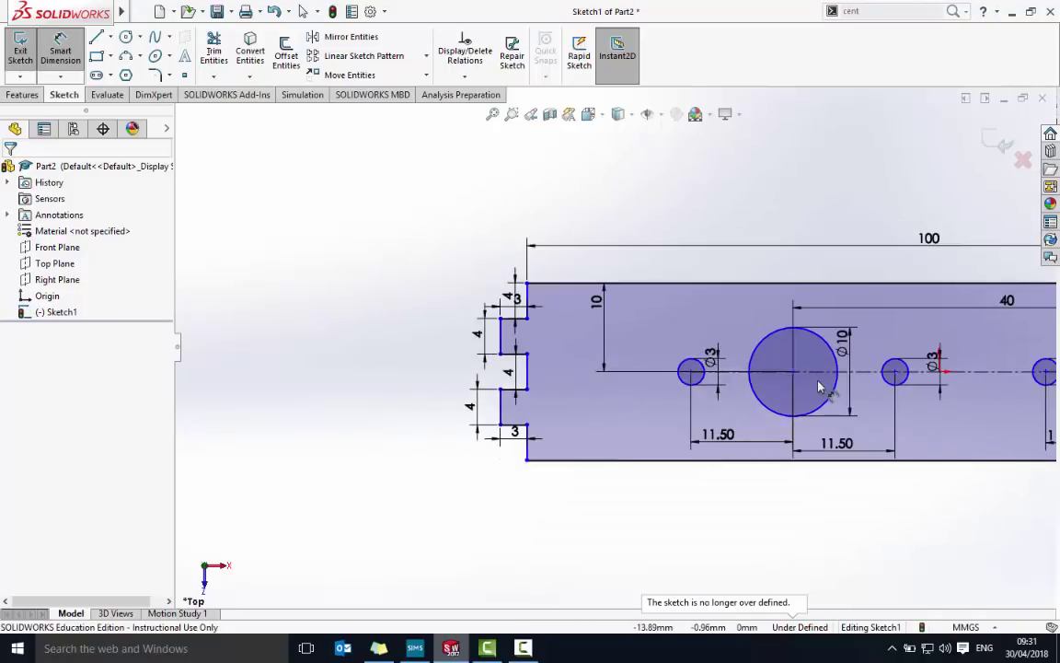
Zoom in on the plate's right end and select the Corner Rectangle tool
{"action": "scroll", "coordinate": [819, 390], "scroll_direction": "up", "scroll_amount": 2}
{"action": "scroll", "coordinate": [893, 387], "scroll_direction": "down", "scroll_amount": 3}
{"action": "scroll", "coordinate": [916, 377], "scroll_direction": "up", "scroll_amount": 2}
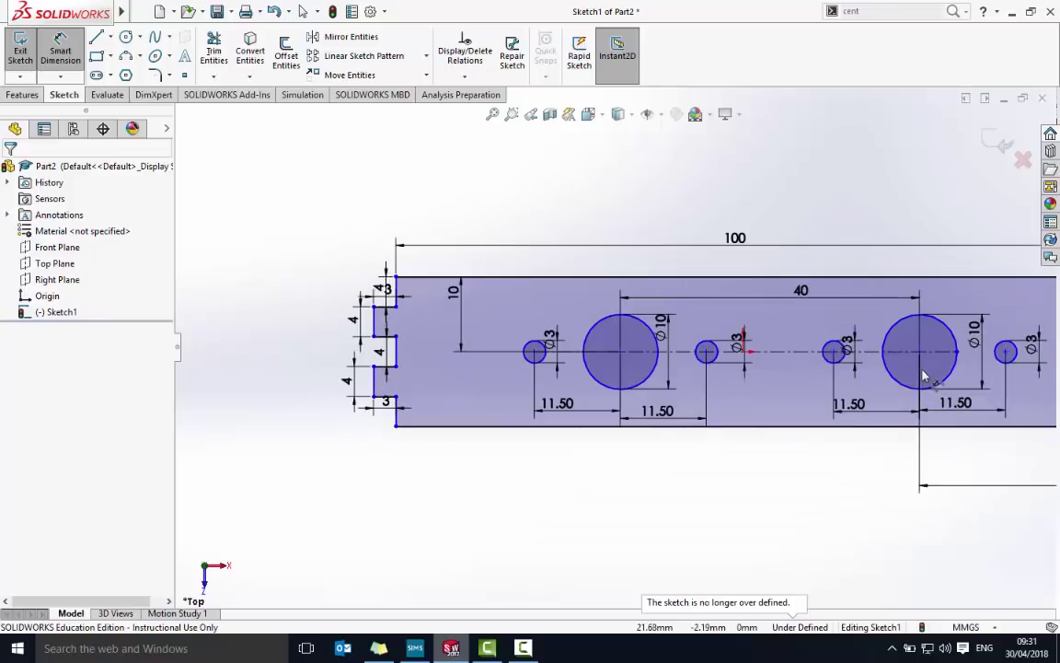
{"action": "scroll", "coordinate": [946, 360], "scroll_direction": "down", "scroll_amount": 1}
{"action": "scroll", "coordinate": [978, 354], "scroll_direction": "up", "scroll_amount": 2}
{"action": "scroll", "coordinate": [976, 356], "scroll_direction": "down", "scroll_amount": 3}
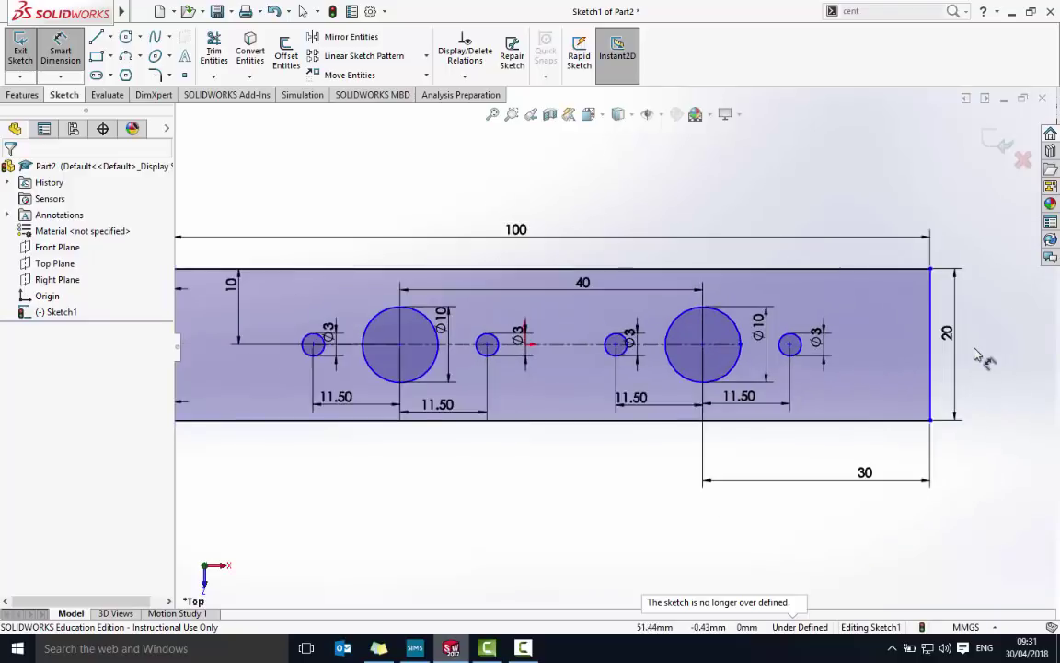
{"action": "scroll", "coordinate": [875, 343], "scroll_direction": "up", "scroll_amount": 3}
{"action": "scroll", "coordinate": [849, 334], "scroll_direction": "up", "scroll_amount": 1}
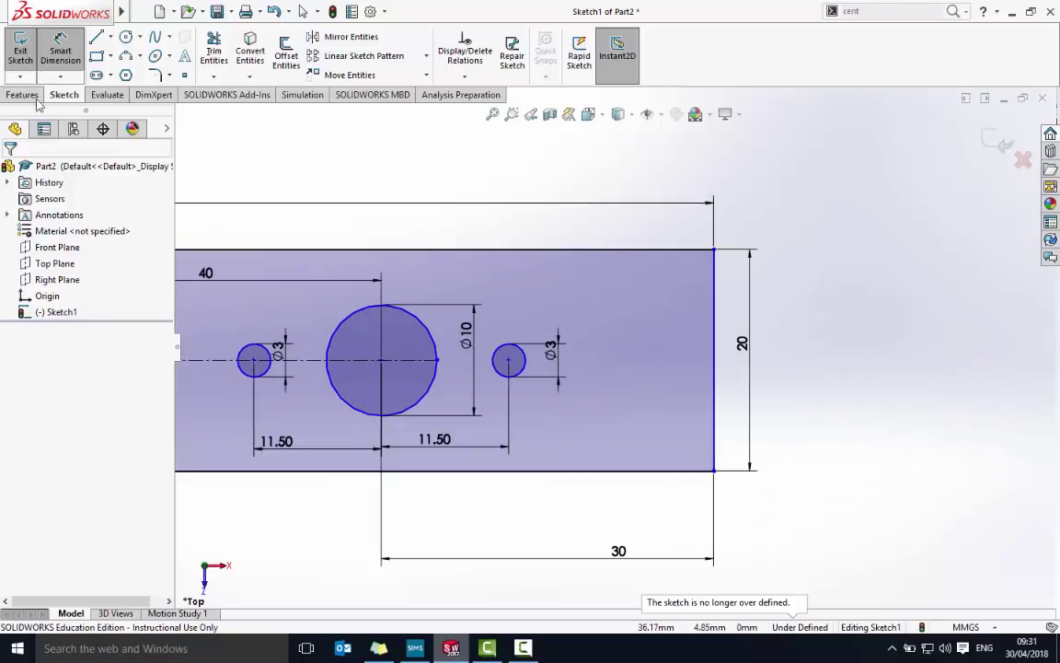
{"action": "left_click", "coordinate": [96, 55]}
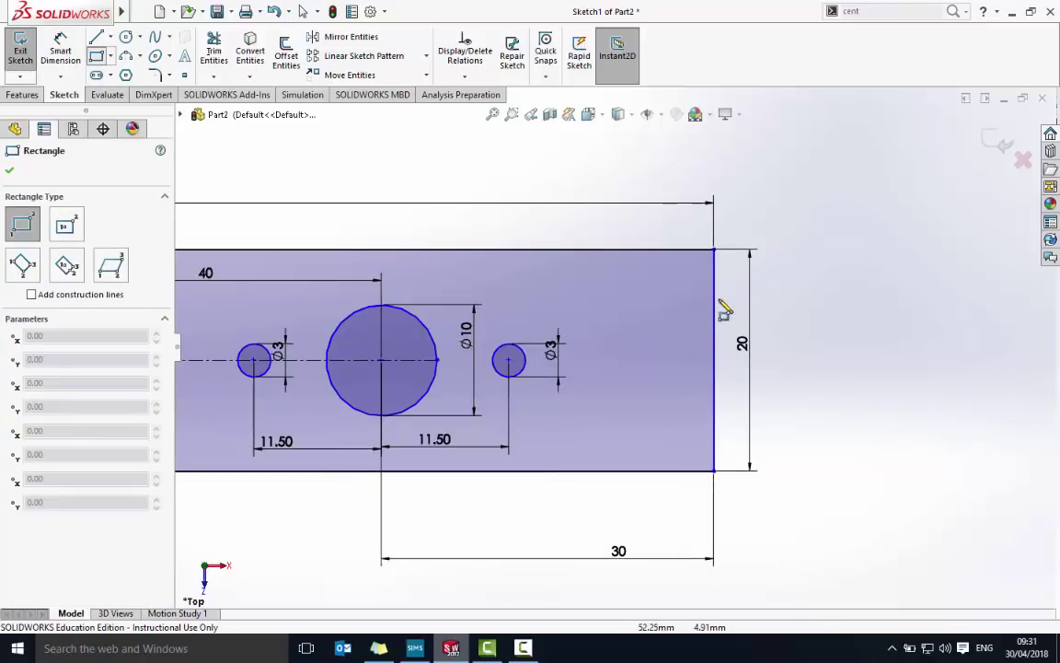
Draw two rectangles at the plate's right end and dimension both 3 mm wide
{"action": "mouse_move", "coordinate": [725, 301]}
{"action": "left_mouse_down"}
{"action": "mouse_move", "coordinate": [763, 319]}
{"action": "mouse_move", "coordinate": [833, 329]}
{"action": "mouse_move", "coordinate": [874, 313]}
{"action": "left_mouse_up"}
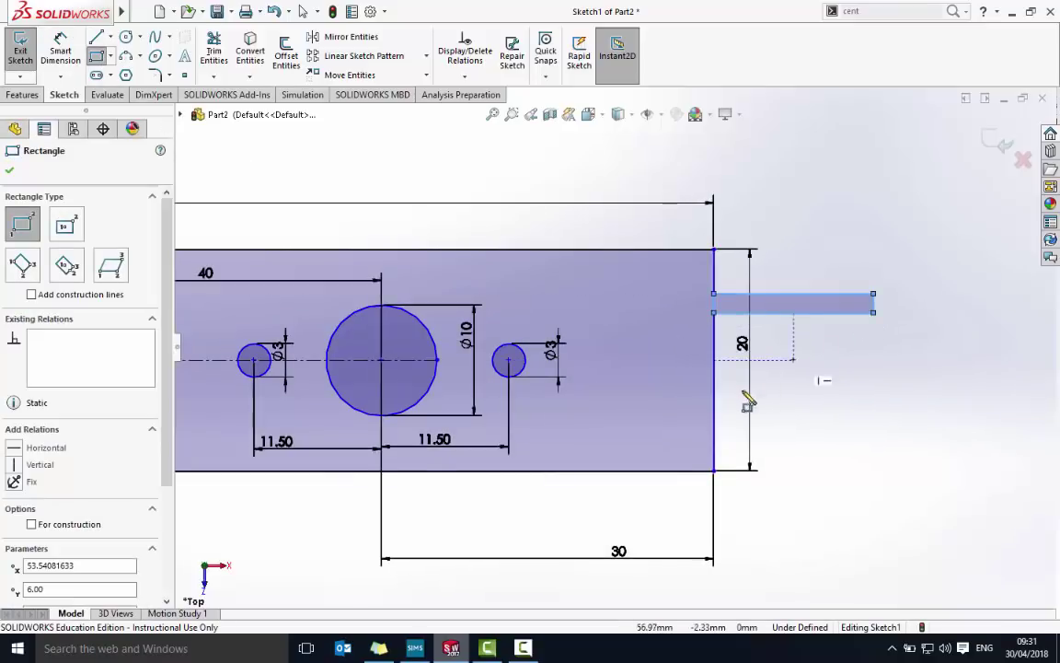
{"action": "left_click_drag", "start_coordinate": [730, 389], "coordinate": [714, 408]}
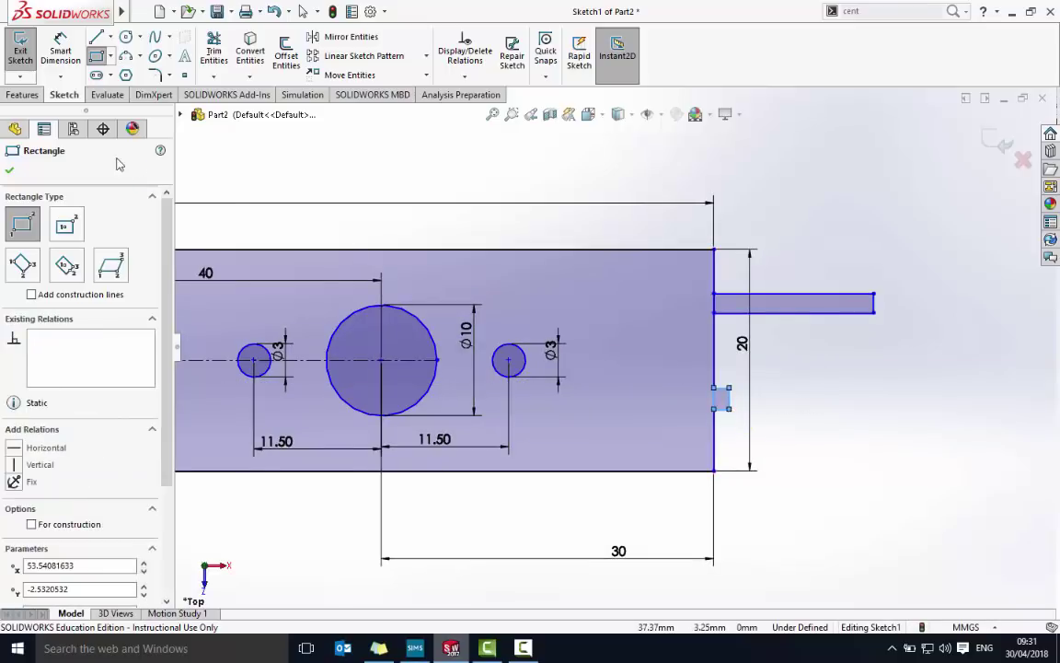
{"action": "left_click", "coordinate": [60, 51]}
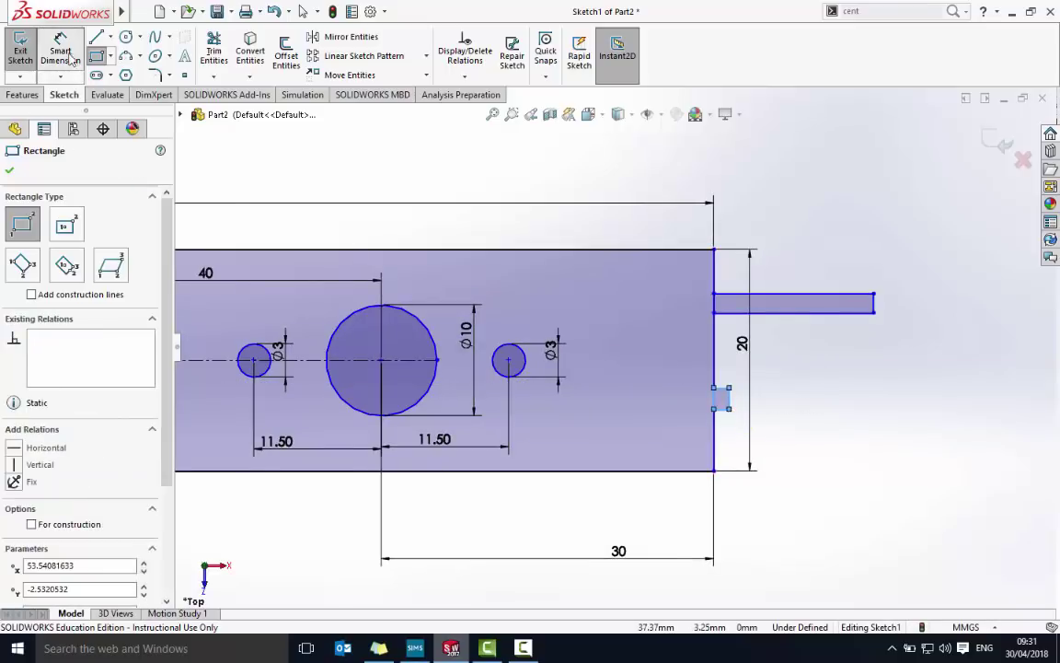
{"action": "left_click", "coordinate": [831, 295]}
{"action": "left_click", "coordinate": [831, 291]}
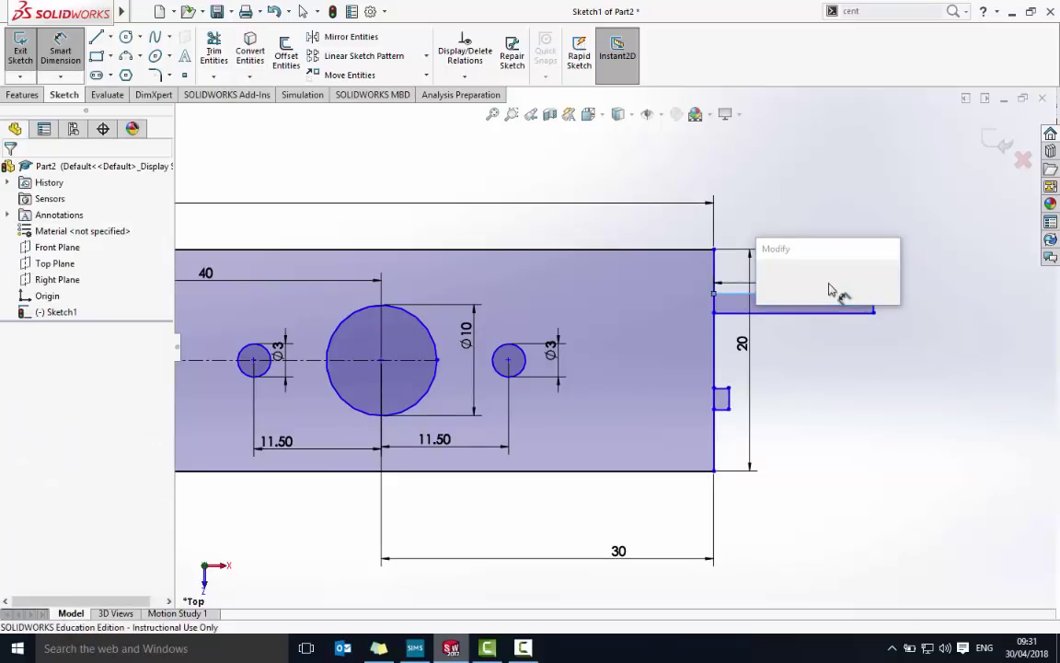
{"action": "type", "text": "3"}
{"action": "key", "text": "Return"}
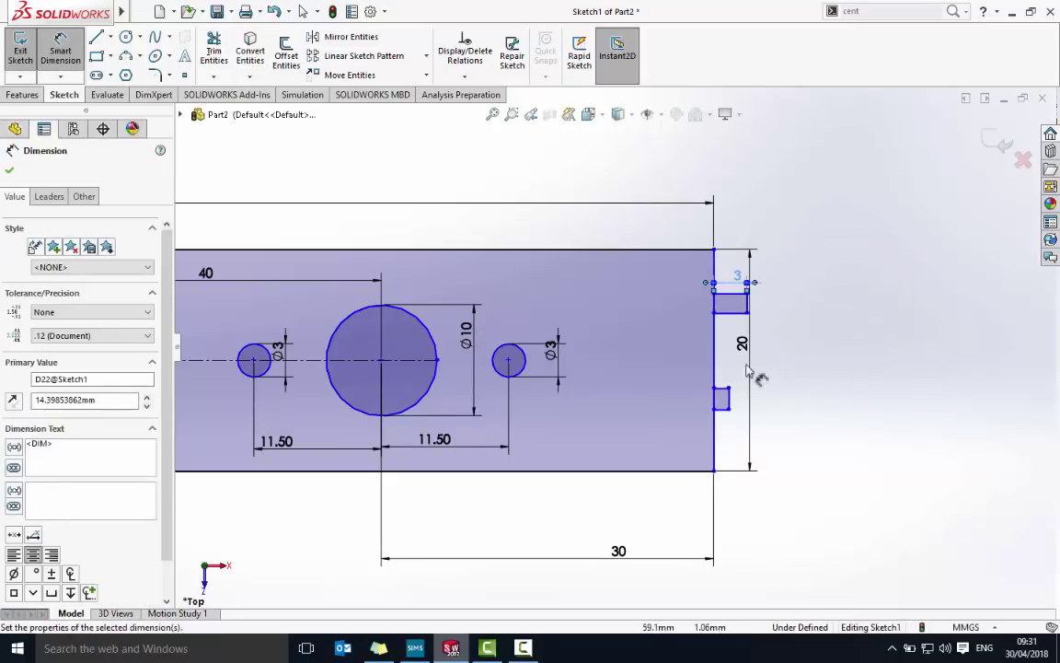
{"action": "left_click", "coordinate": [723, 392]}
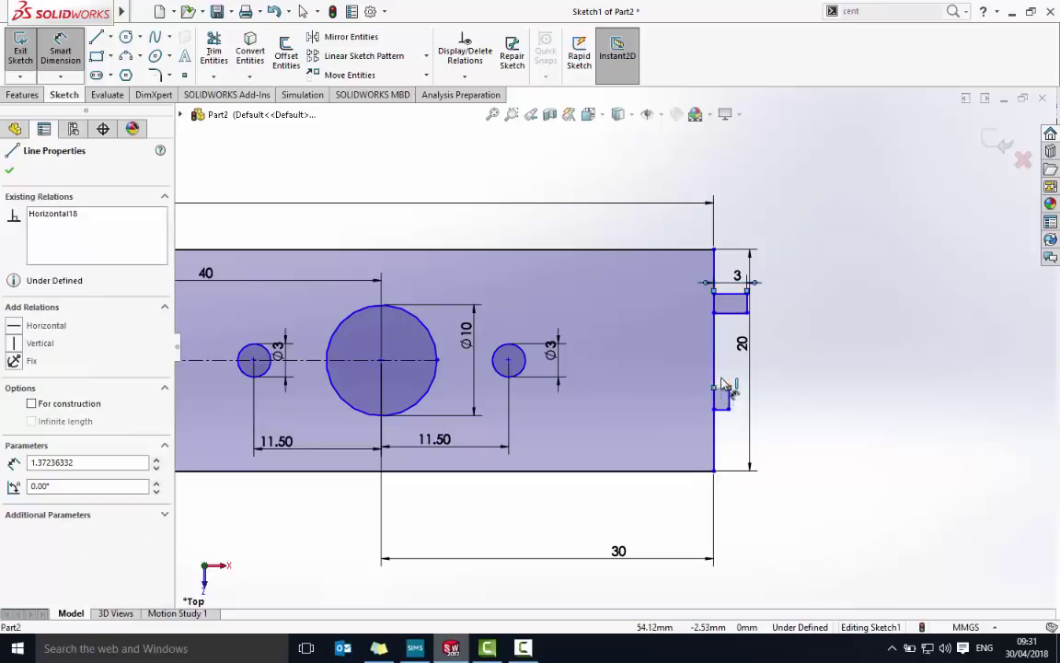
{"action": "left_click", "coordinate": [724, 388]}
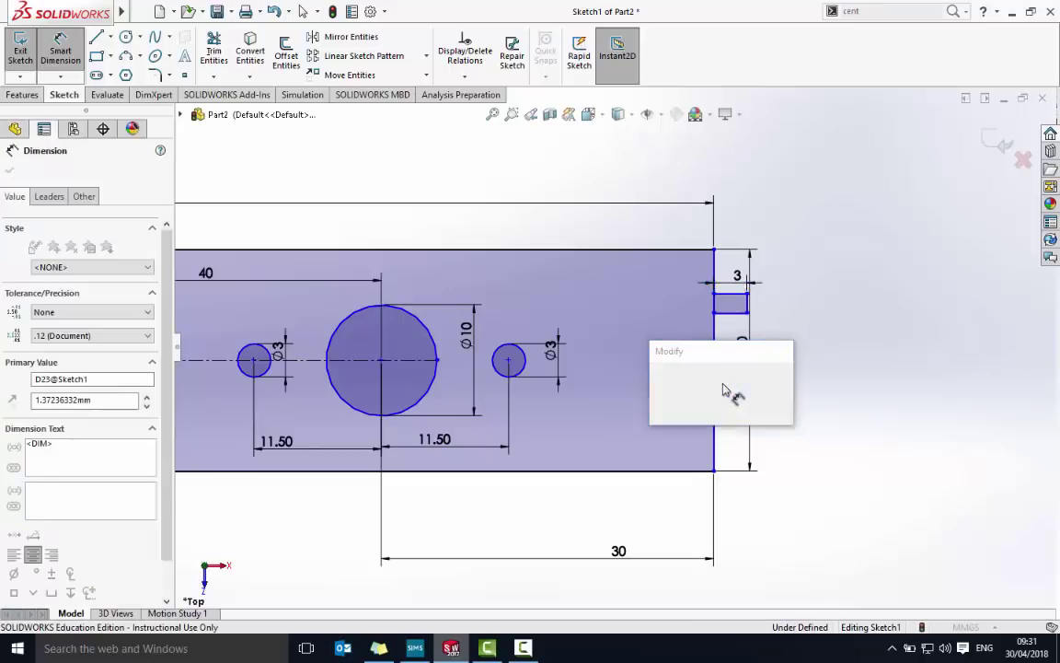
{"action": "type", "text": "3"}
{"action": "key", "text": "Return"}
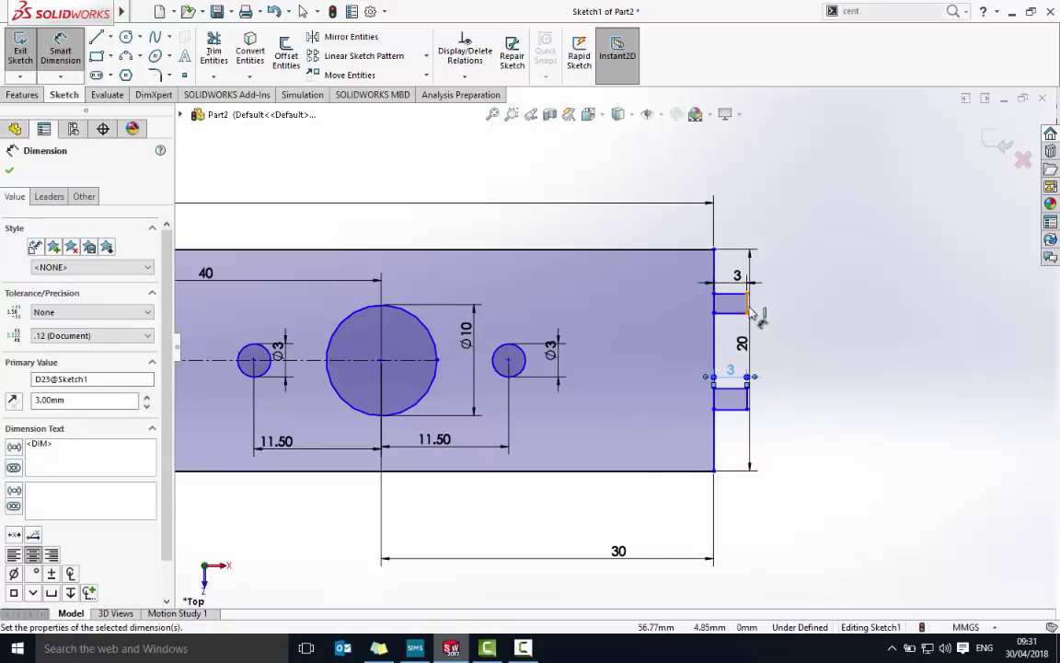
Make both right-end notch rectangles 4 mm tall
{"action": "left_click", "coordinate": [749, 305]}
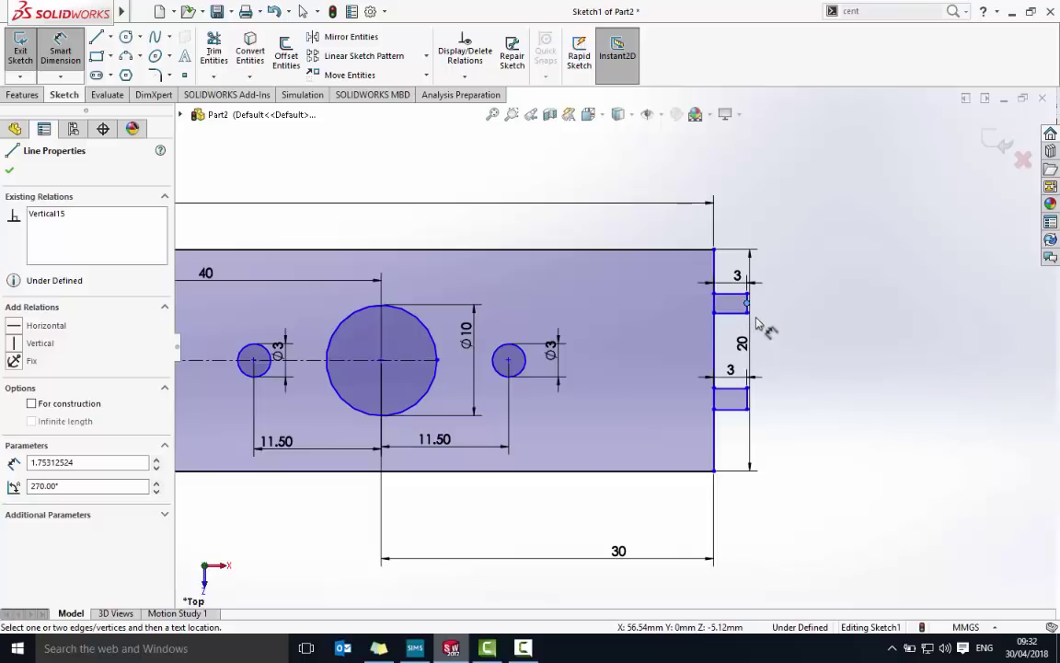
{"action": "key", "text": "Escape"}
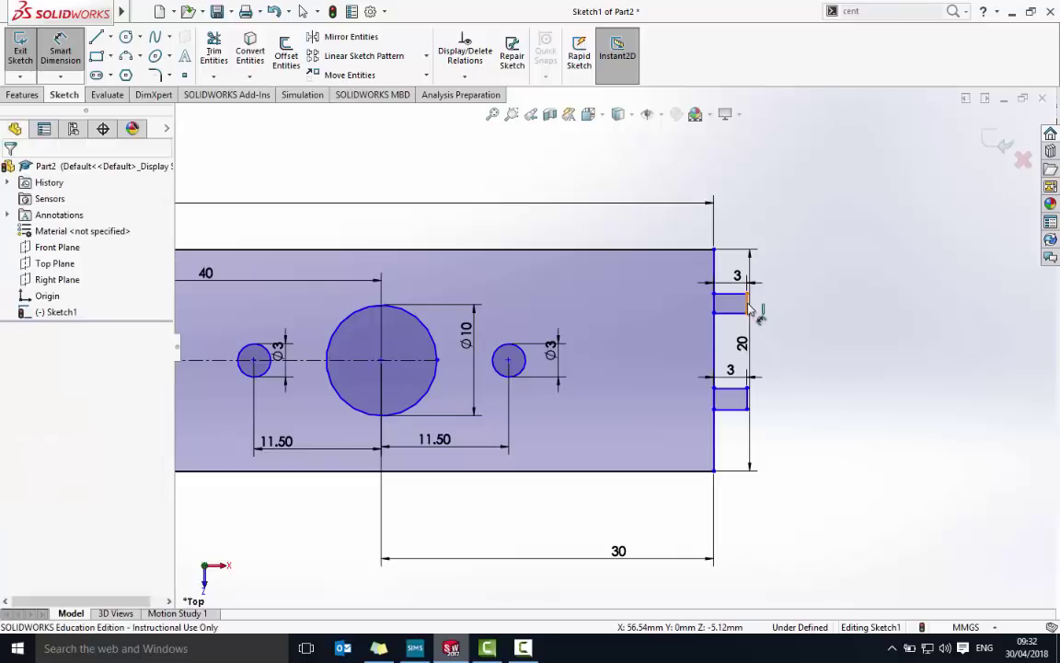
{"action": "left_click", "coordinate": [747, 304]}
{"action": "left_click", "coordinate": [797, 308]}
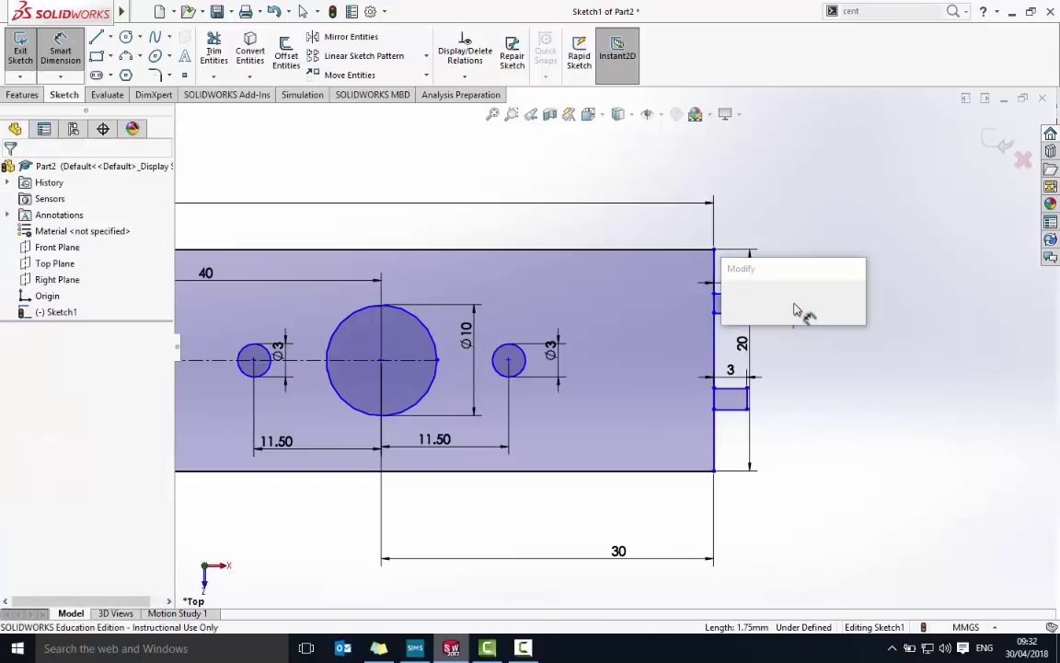
{"action": "type", "text": "4"}
{"action": "key", "text": "Return"}
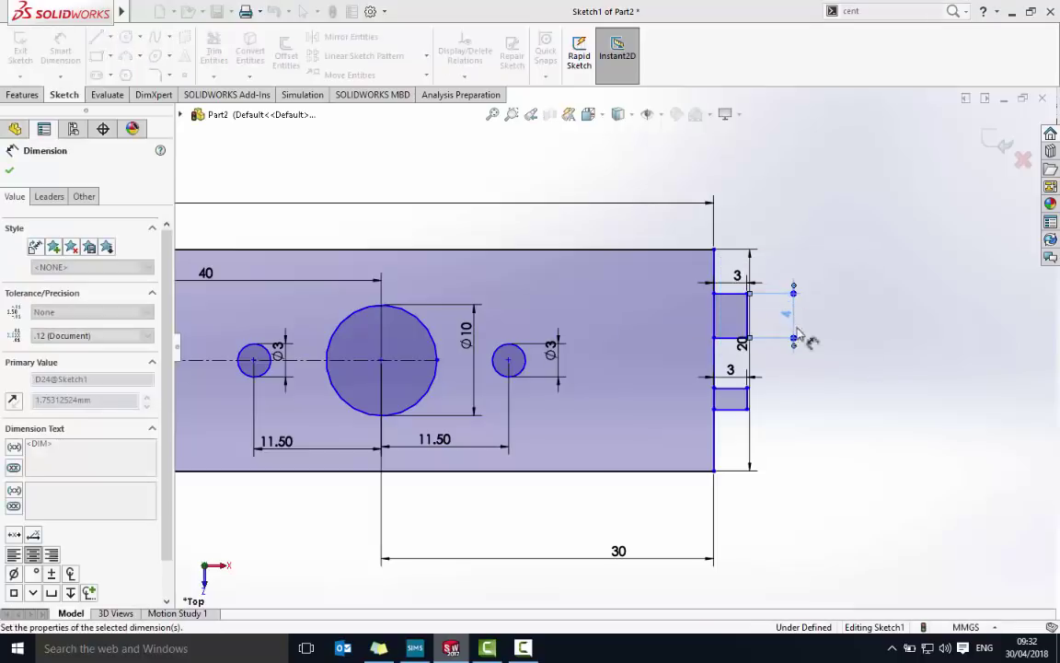
{"action": "left_click", "coordinate": [747, 398]}
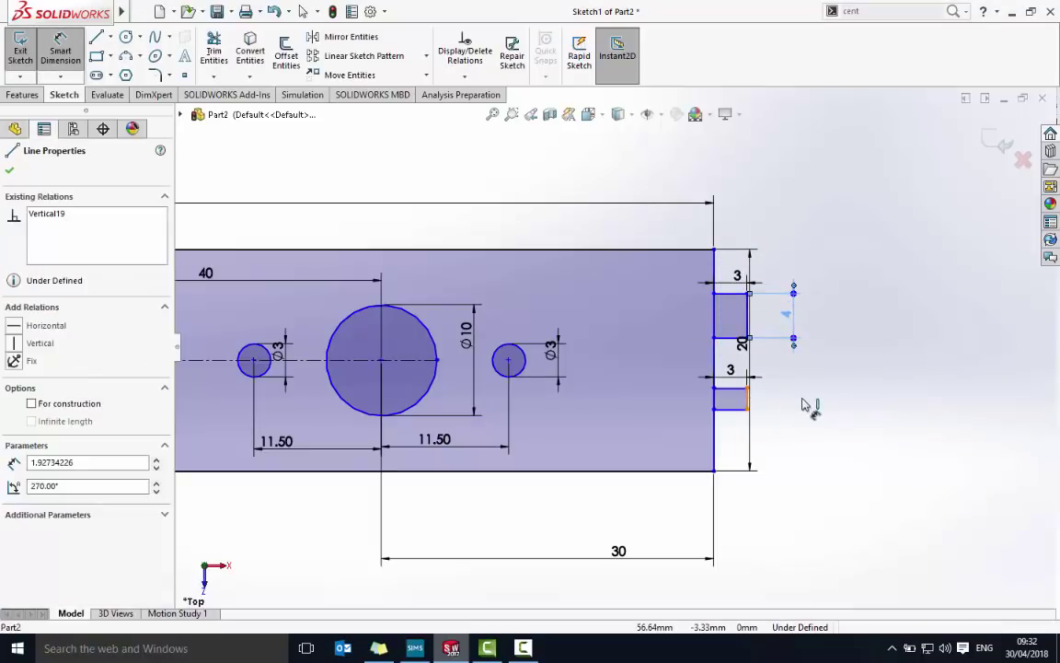
{"action": "left_click", "coordinate": [803, 409]}
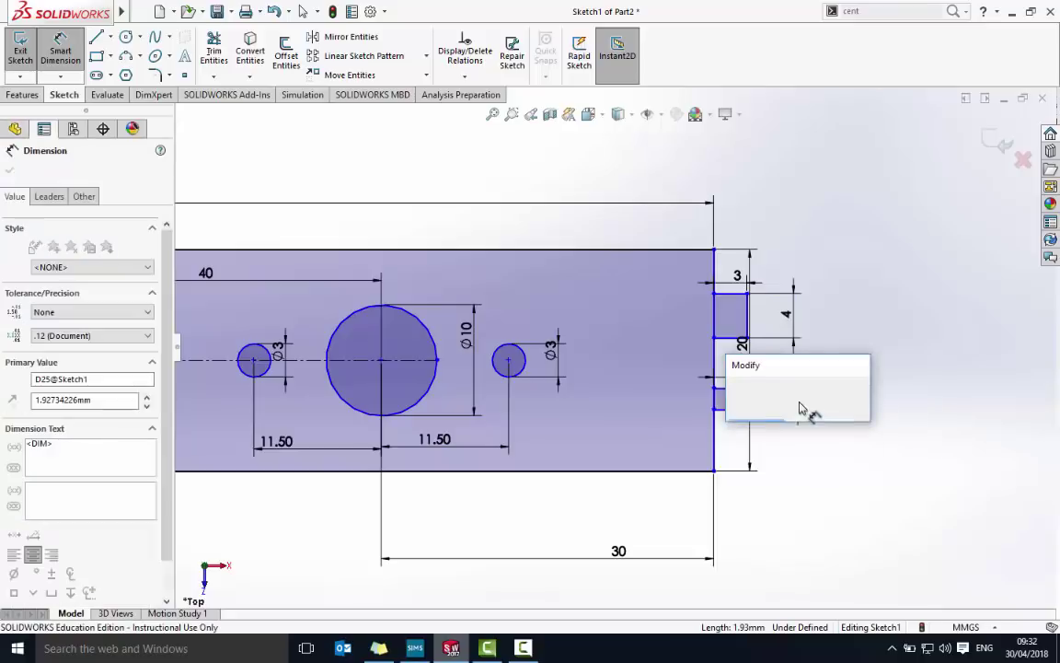
{"action": "type", "text": "4"}
{"action": "key", "text": "Return"}
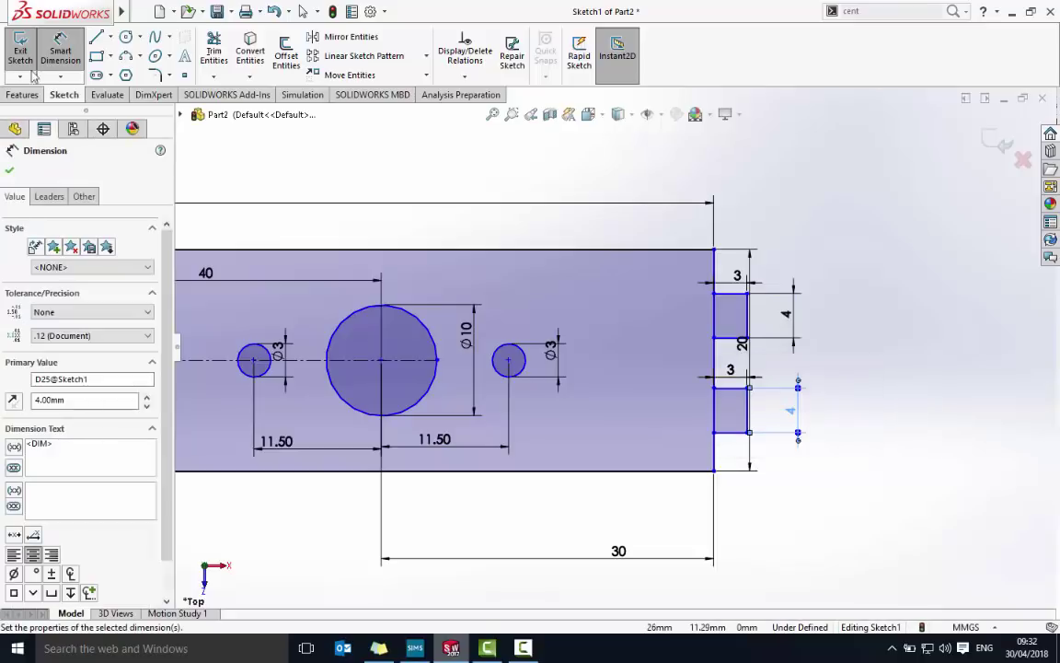
Trim to closest the inner left edges of the lower and upper right-end notches
{"action": "left_click", "coordinate": [213, 51]}
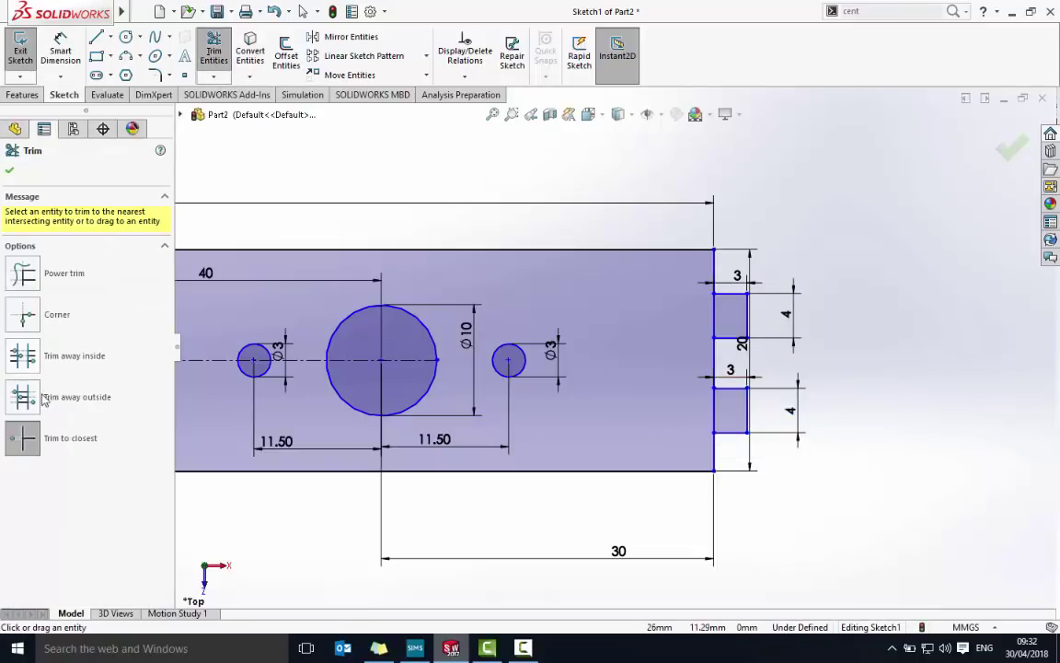
{"action": "left_click", "coordinate": [26, 438]}
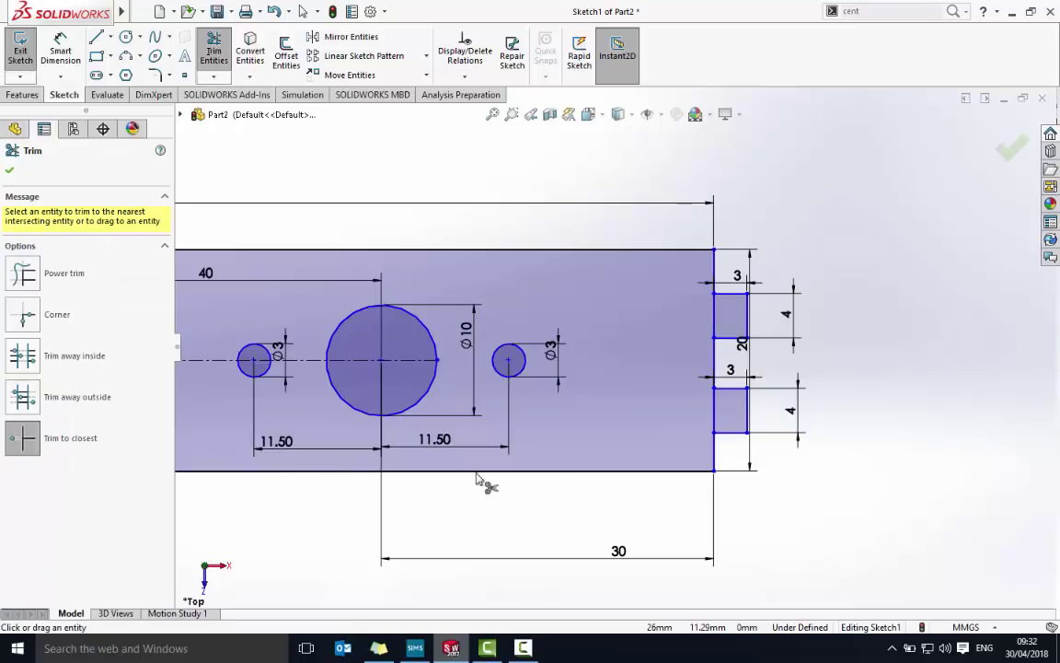
{"action": "left_click", "coordinate": [715, 418]}
{"action": "left_click", "coordinate": [715, 422]}
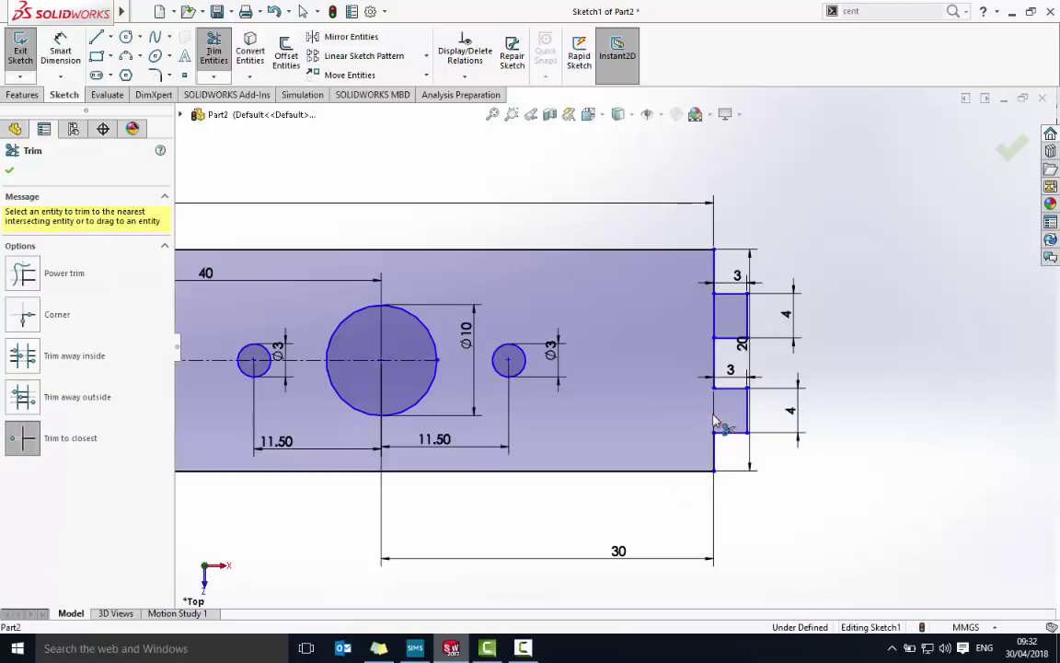
{"action": "left_click", "coordinate": [718, 329]}
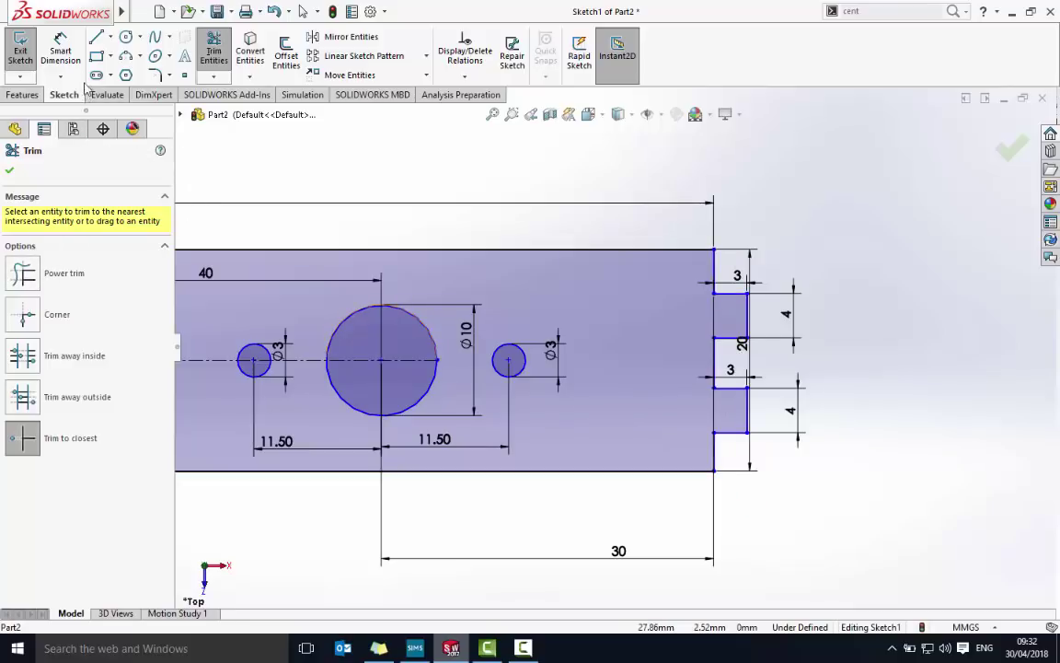
{"action": "left_click", "coordinate": [61, 51]}
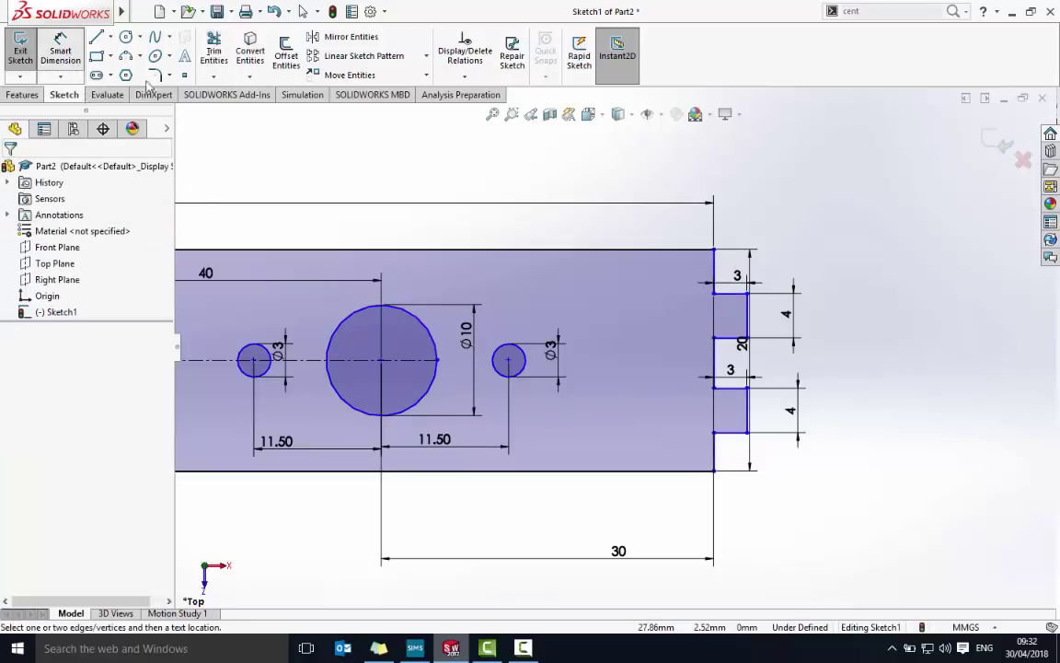
Dimension the section above the upper right notch 4 mm and the gap between notches 3 mm
{"action": "left_click", "coordinate": [725, 274]}
{"action": "left_click", "coordinate": [725, 273]}
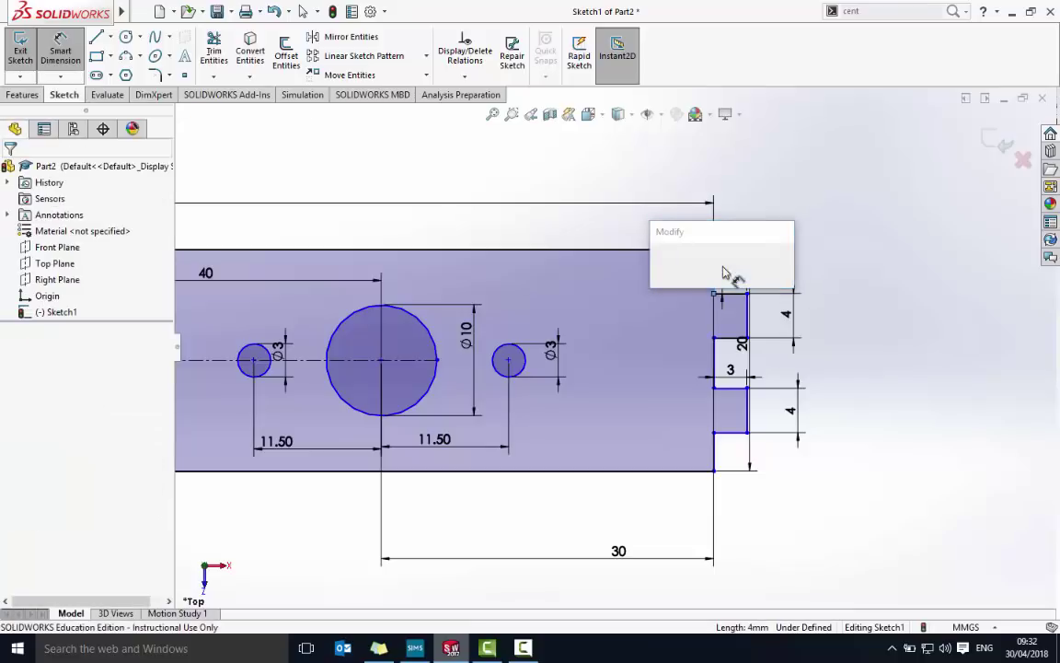
{"action": "left_click", "coordinate": [662, 266]}
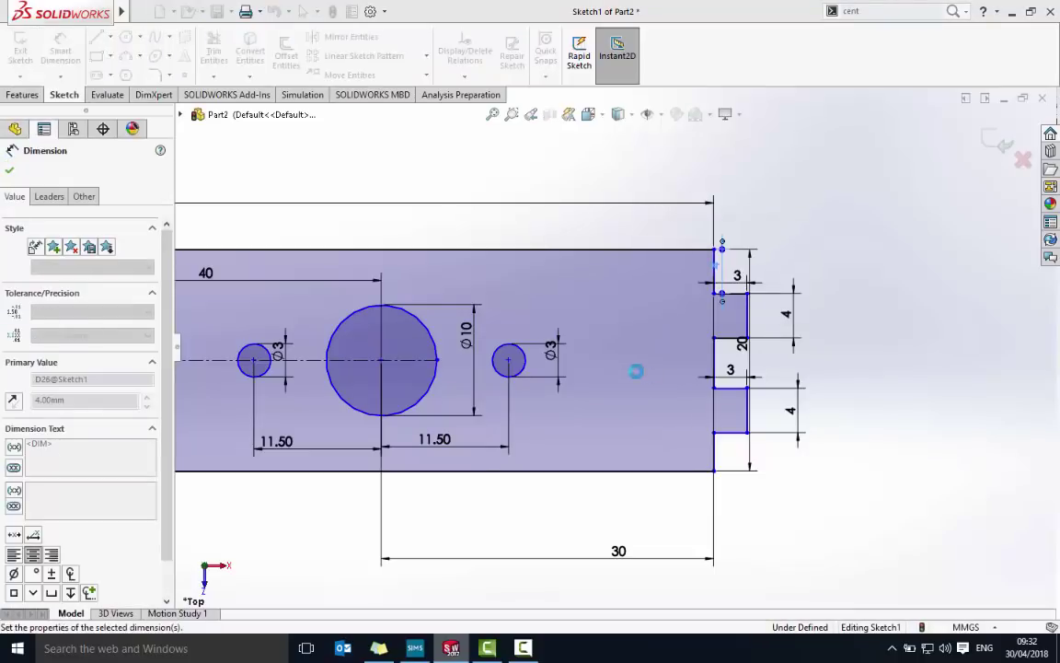
{"action": "left_click", "coordinate": [723, 368]}
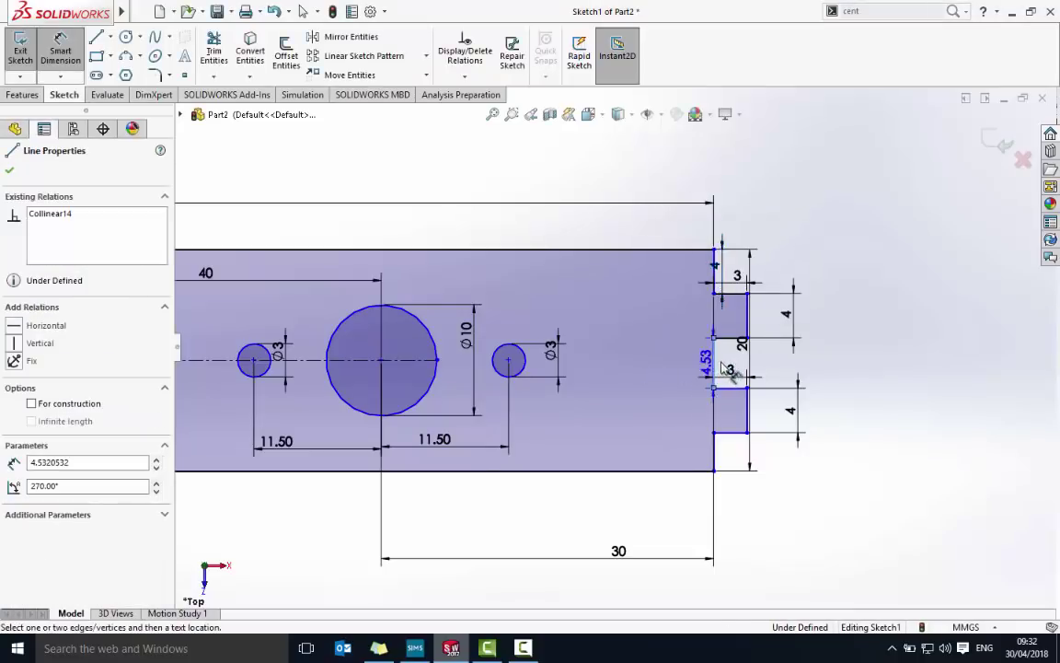
{"action": "left_click", "coordinate": [724, 370]}
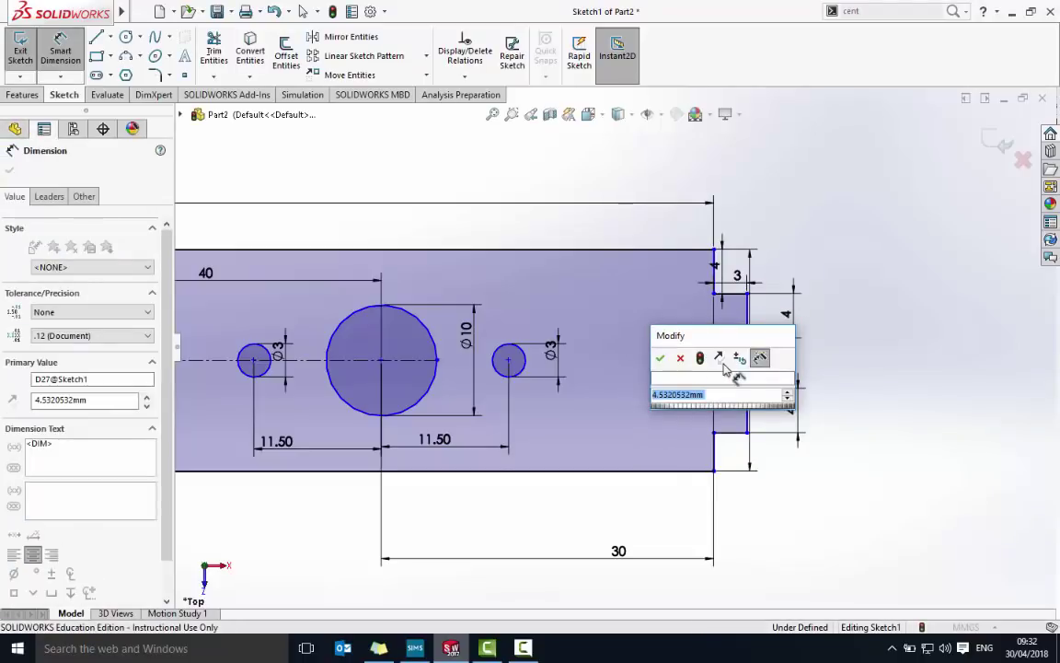
{"action": "type", "text": "3"}
{"action": "key", "text": "Return"}
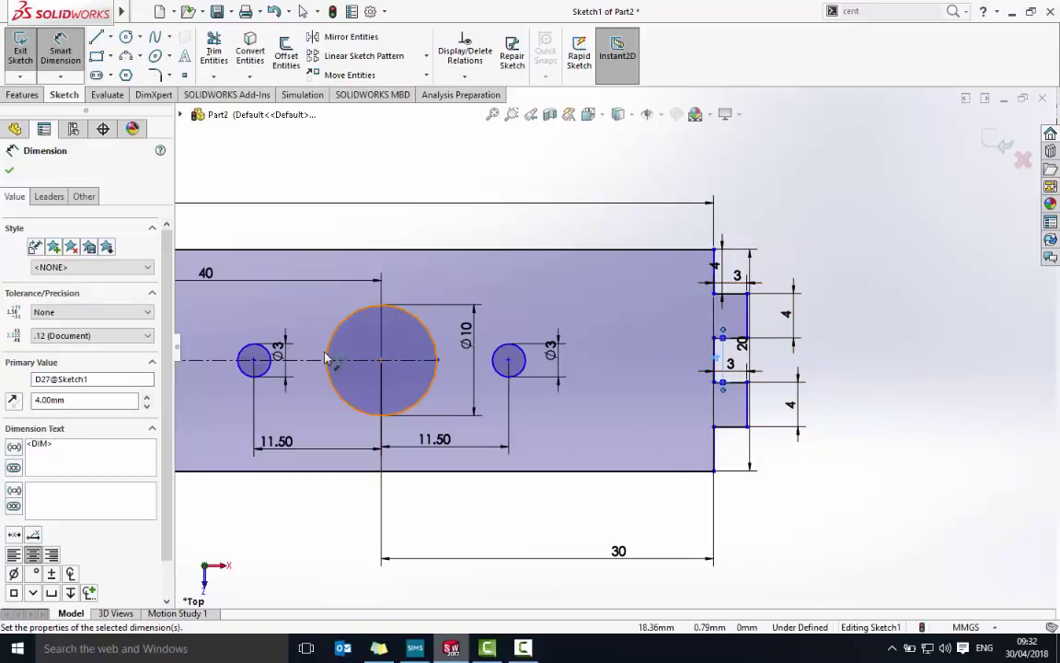
{"action": "scroll", "coordinate": [350, 367], "scroll_direction": "down", "scroll_amount": 3}
{"action": "scroll", "coordinate": [350, 367], "scroll_direction": "up", "scroll_amount": 5}
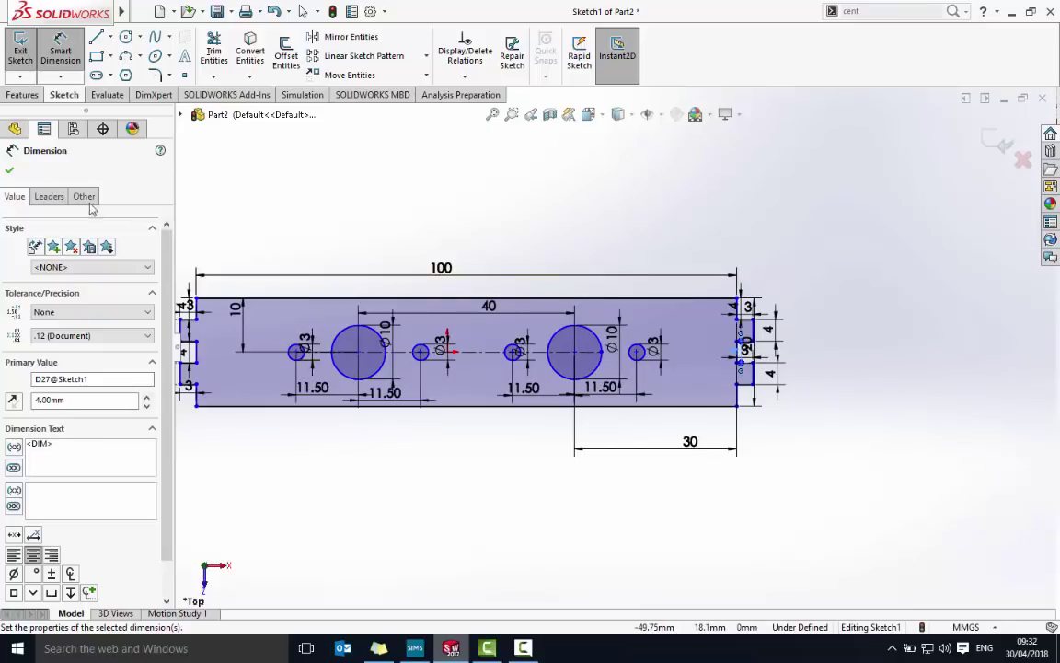
Exit the sketch, select Sketch1 in the FeatureManager tree, and show the Features tools
{"action": "left_click", "coordinate": [27, 62]}
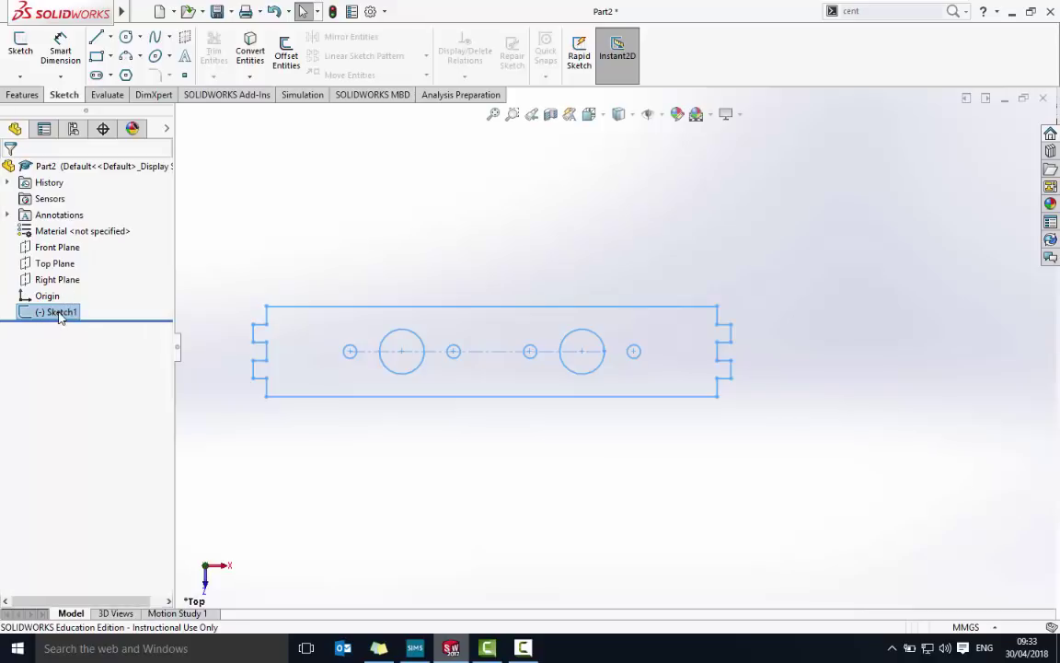
{"action": "left_click", "coordinate": [59, 231]}
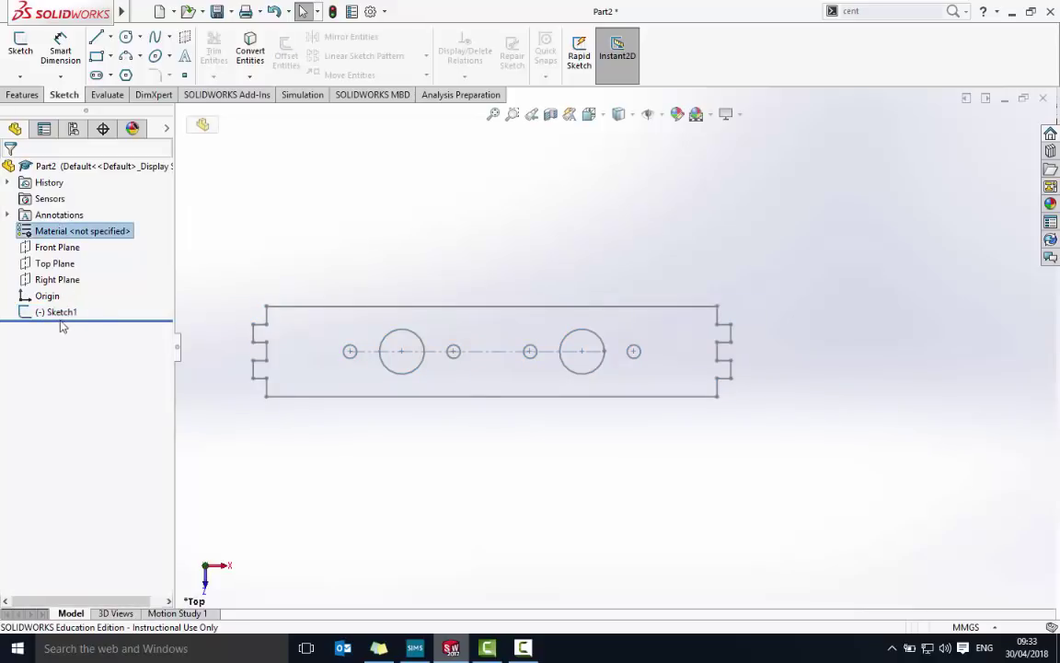
{"action": "left_click", "coordinate": [60, 313]}
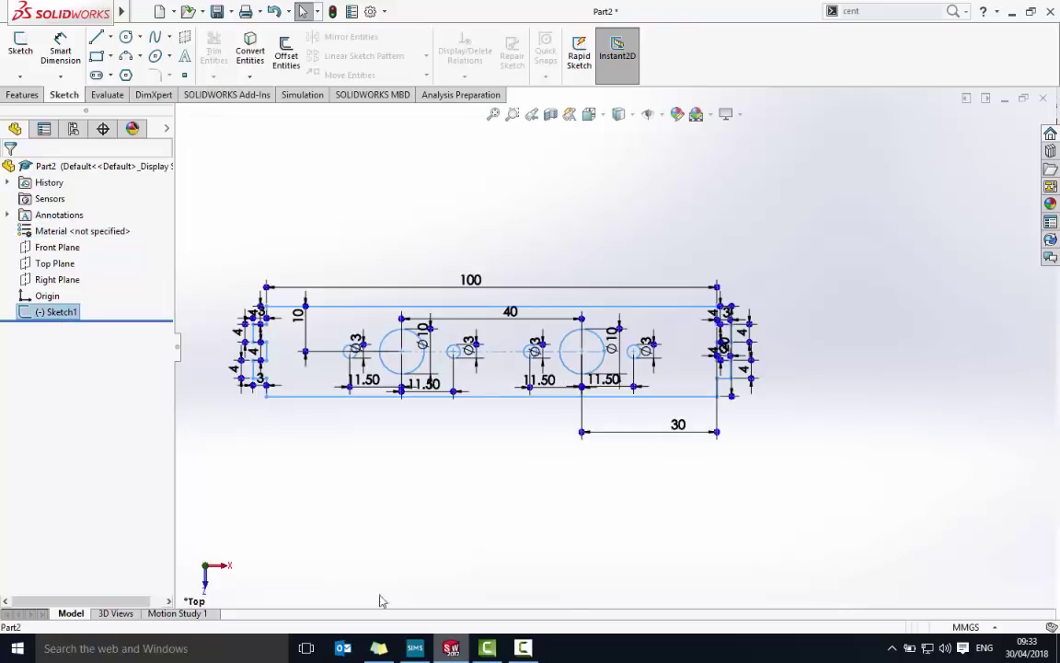
{"action": "left_click", "coordinate": [33, 97]}
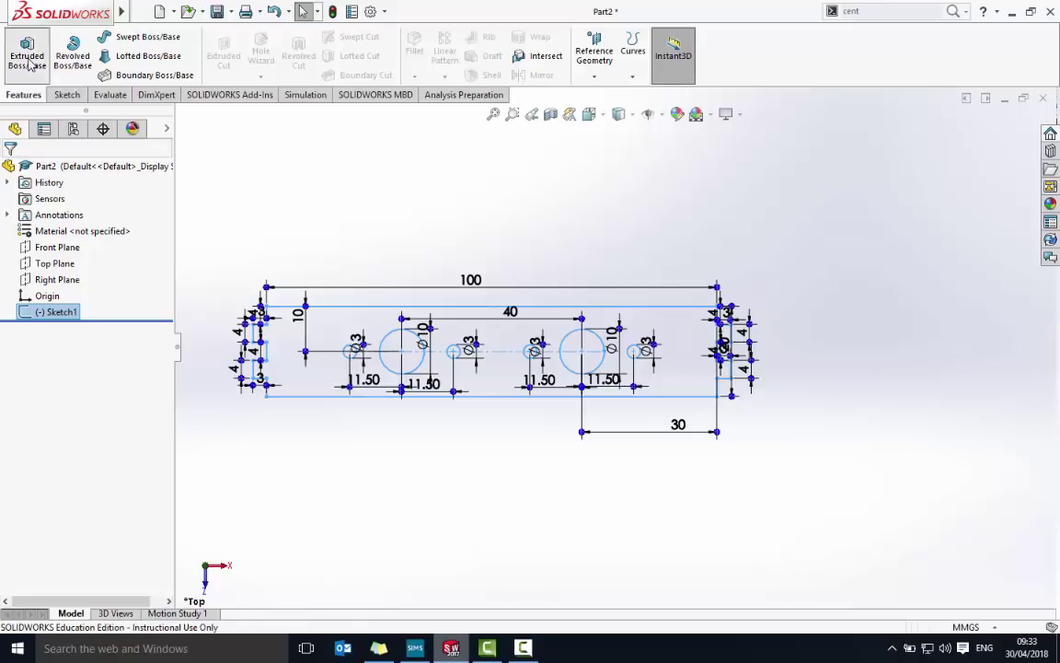
Extrude Sketch1 with a Blind depth of 3 mm to create Boss-Extrude1
{"action": "left_click", "coordinate": [28, 61]}
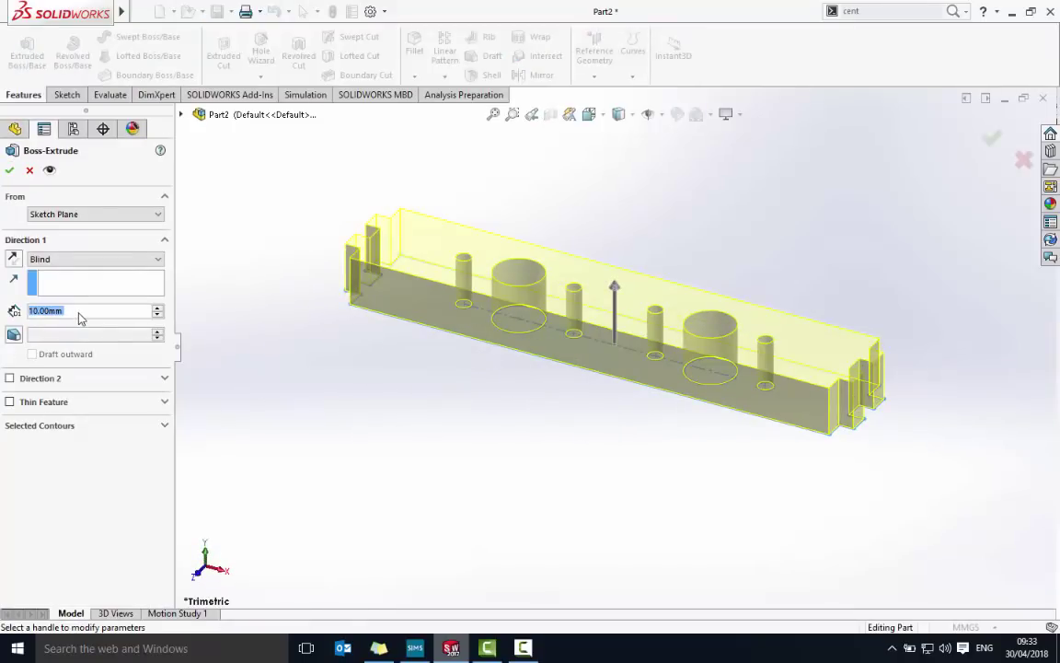
{"action": "type", "text": "3"}
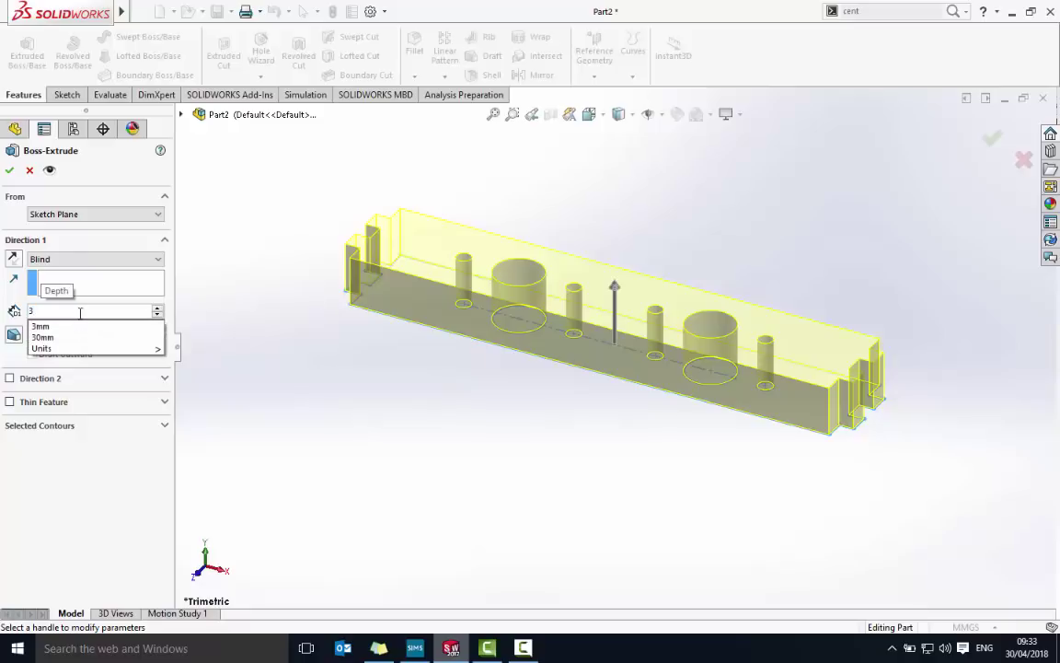
{"action": "left_click", "coordinate": [71, 329]}
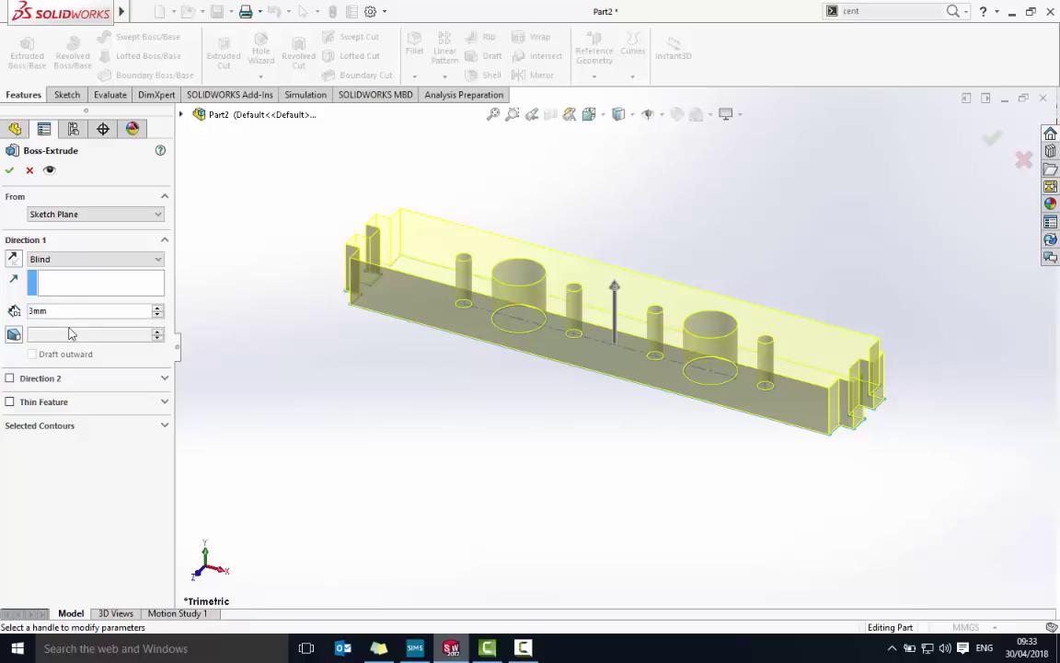
{"action": "left_click", "coordinate": [8, 172]}
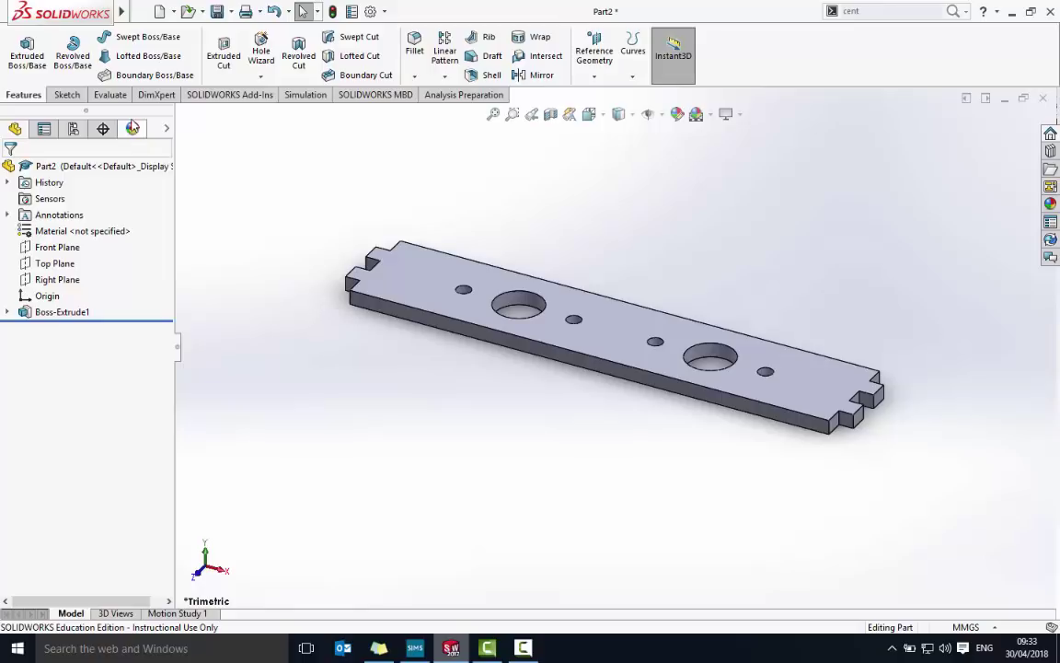
Save the part as 'TopFollowerGuide' in the Systems and Control > Cam toy folder
{"action": "mouse_move", "coordinate": [51, 9]}
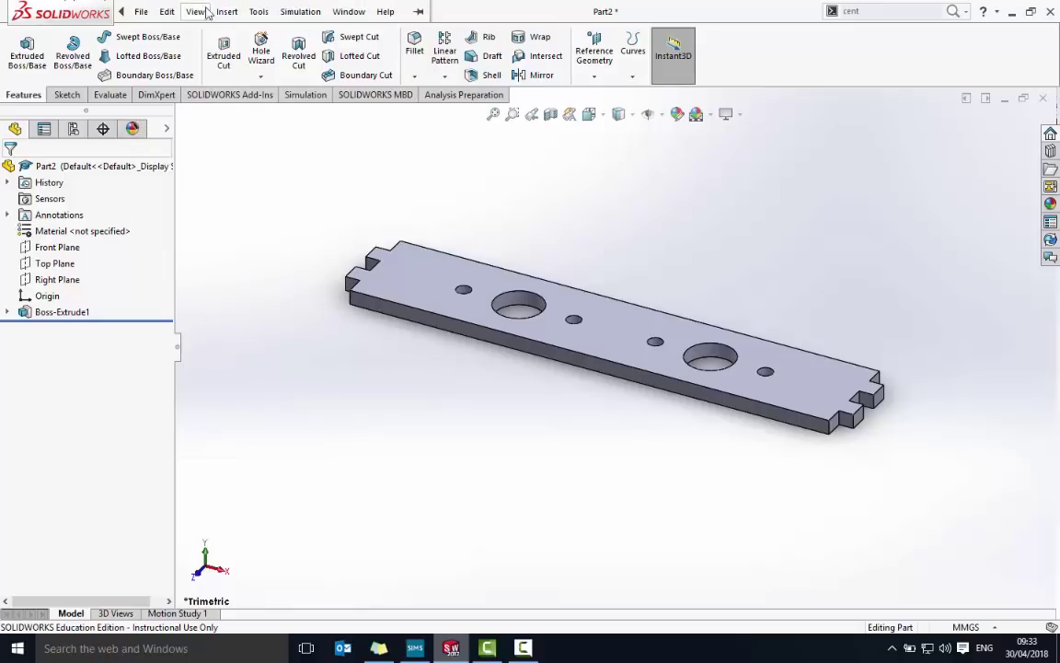
{"action": "left_click", "coordinate": [138, 11]}
{"action": "left_click_drag", "start_coordinate": [162, 171], "coordinate": [161, 177]}
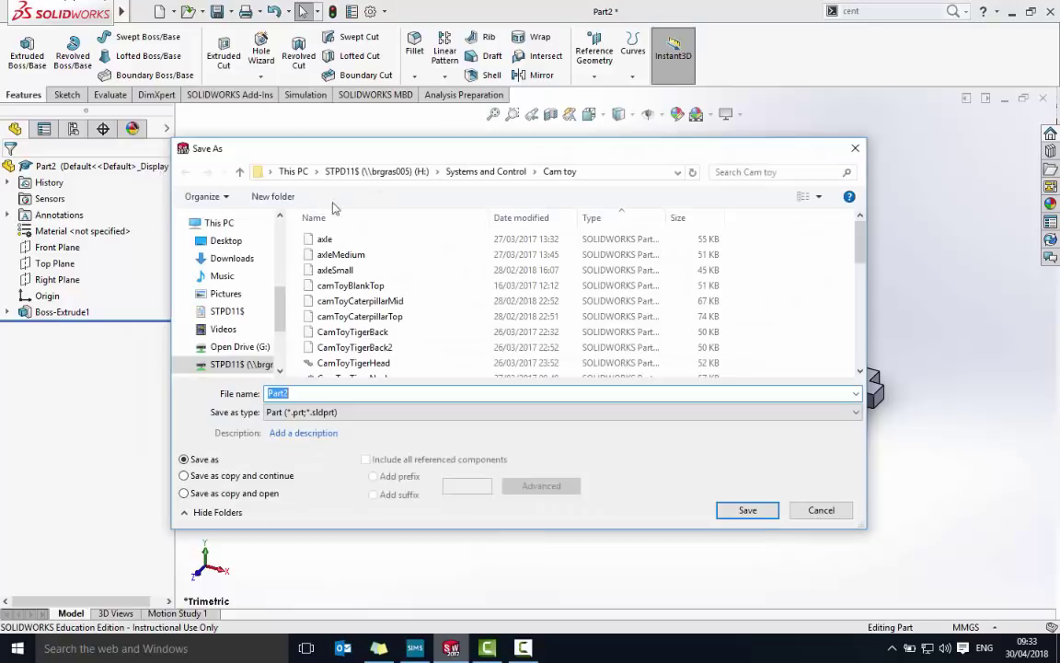
{"action": "left_click", "coordinate": [471, 174]}
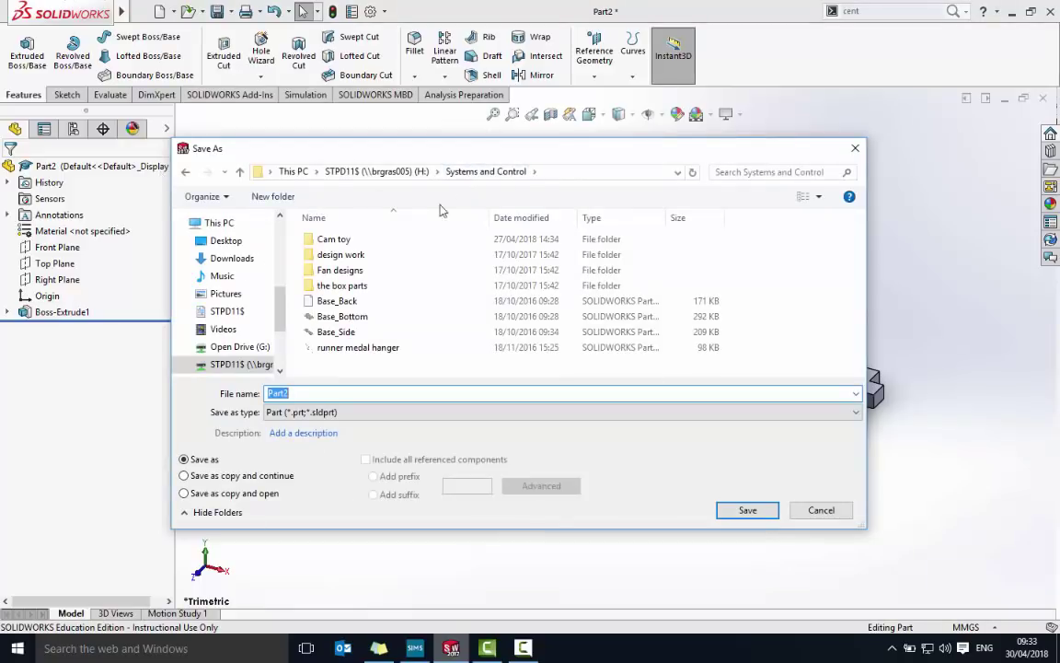
{"action": "left_click", "coordinate": [355, 242]}
{"action": "double_click", "coordinate": [357, 243]}
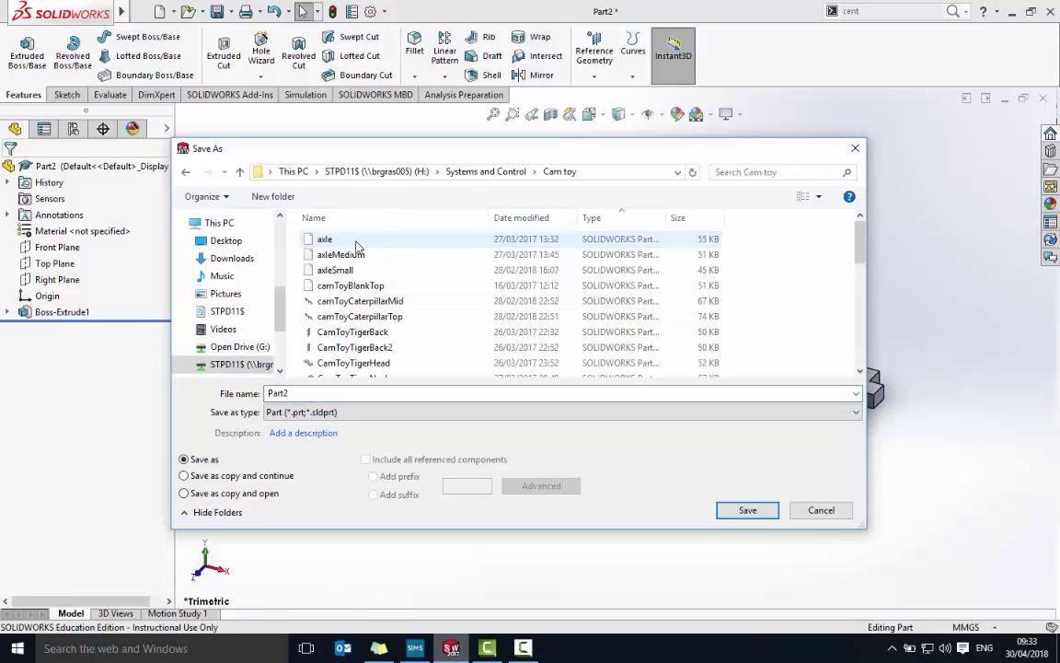
{"action": "left_click", "coordinate": [322, 393]}
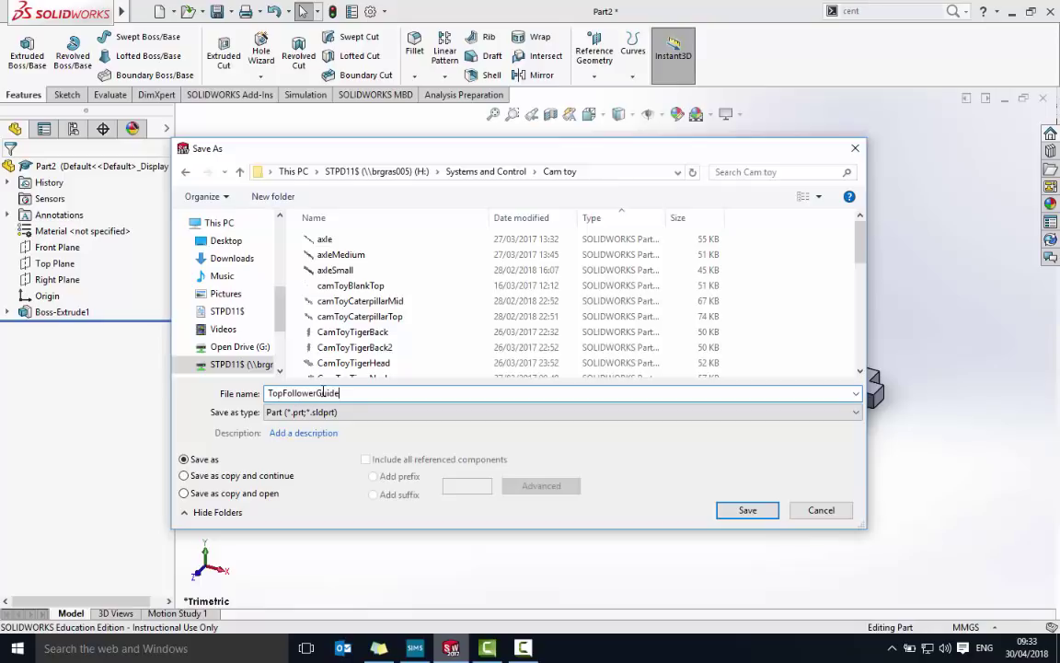
{"action": "type", "text": "TopFollowerGuide"}
{"action": "left_click", "coordinate": [736, 515]}
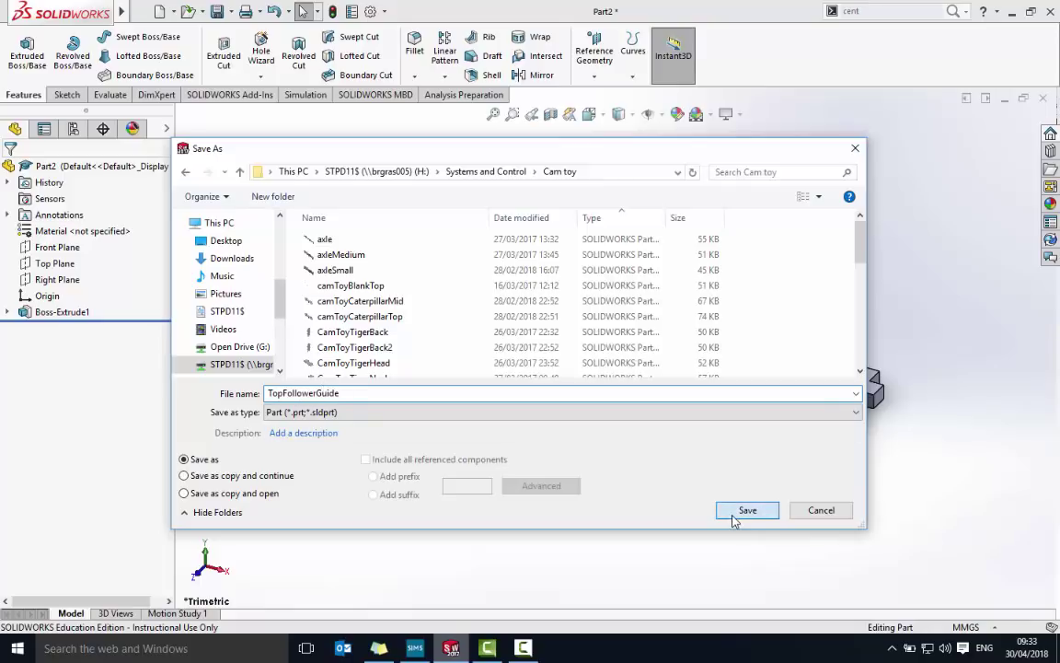